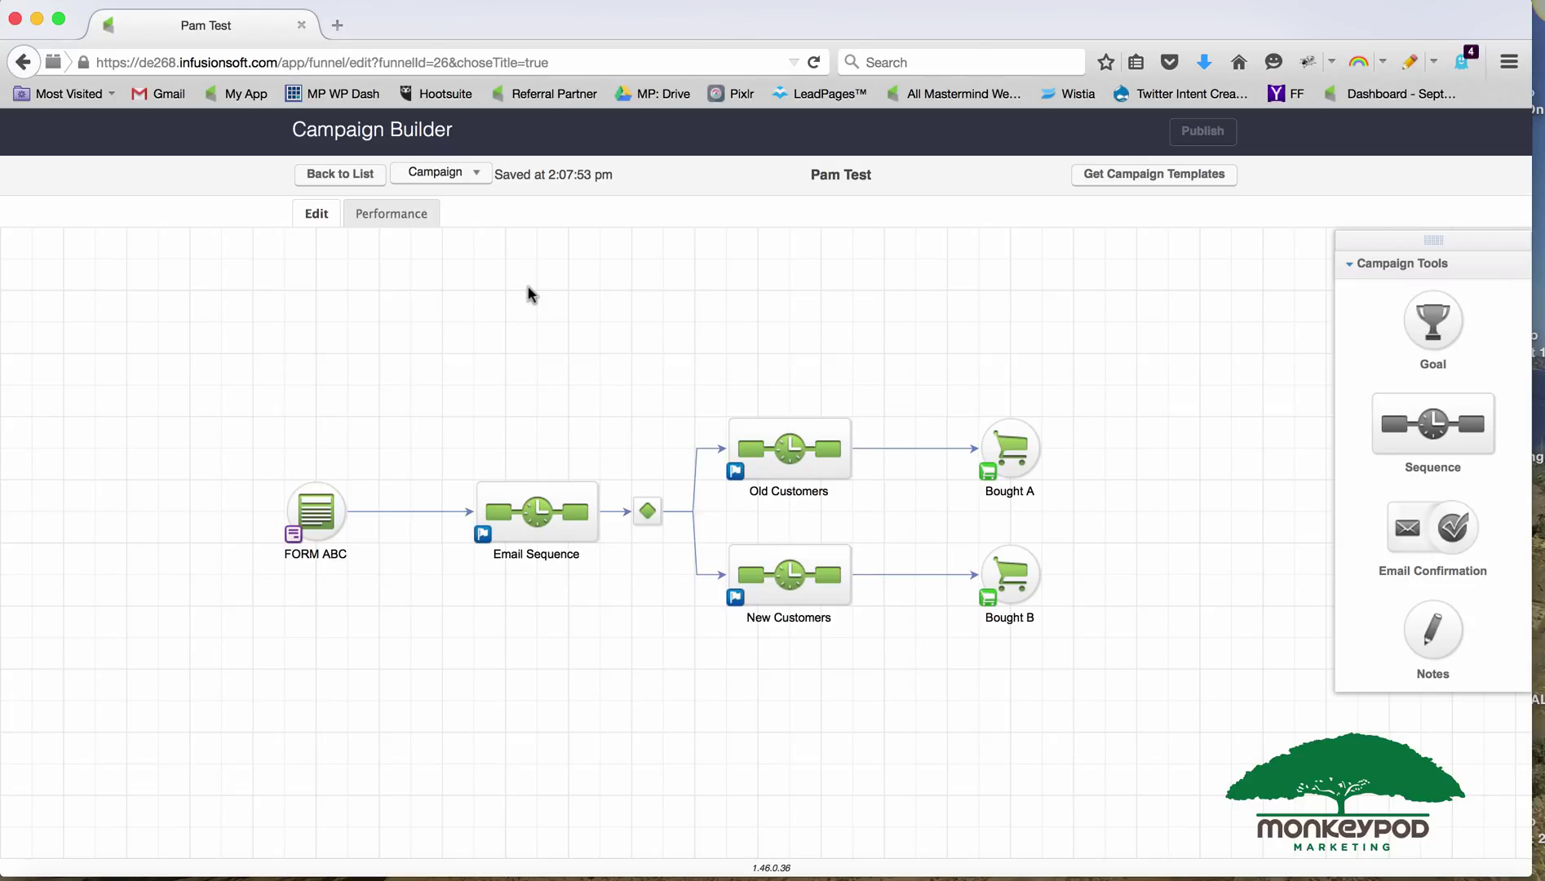
# Inspect the Pam Test diagram and its per-step contact counts.
pyautogui.moveTo(228, 355); pyautogui.dragTo(1238, 780)
pyautogui.click(1392, 399)
pyautogui.moveTo(310, 509)
pyautogui.click(420, 212)
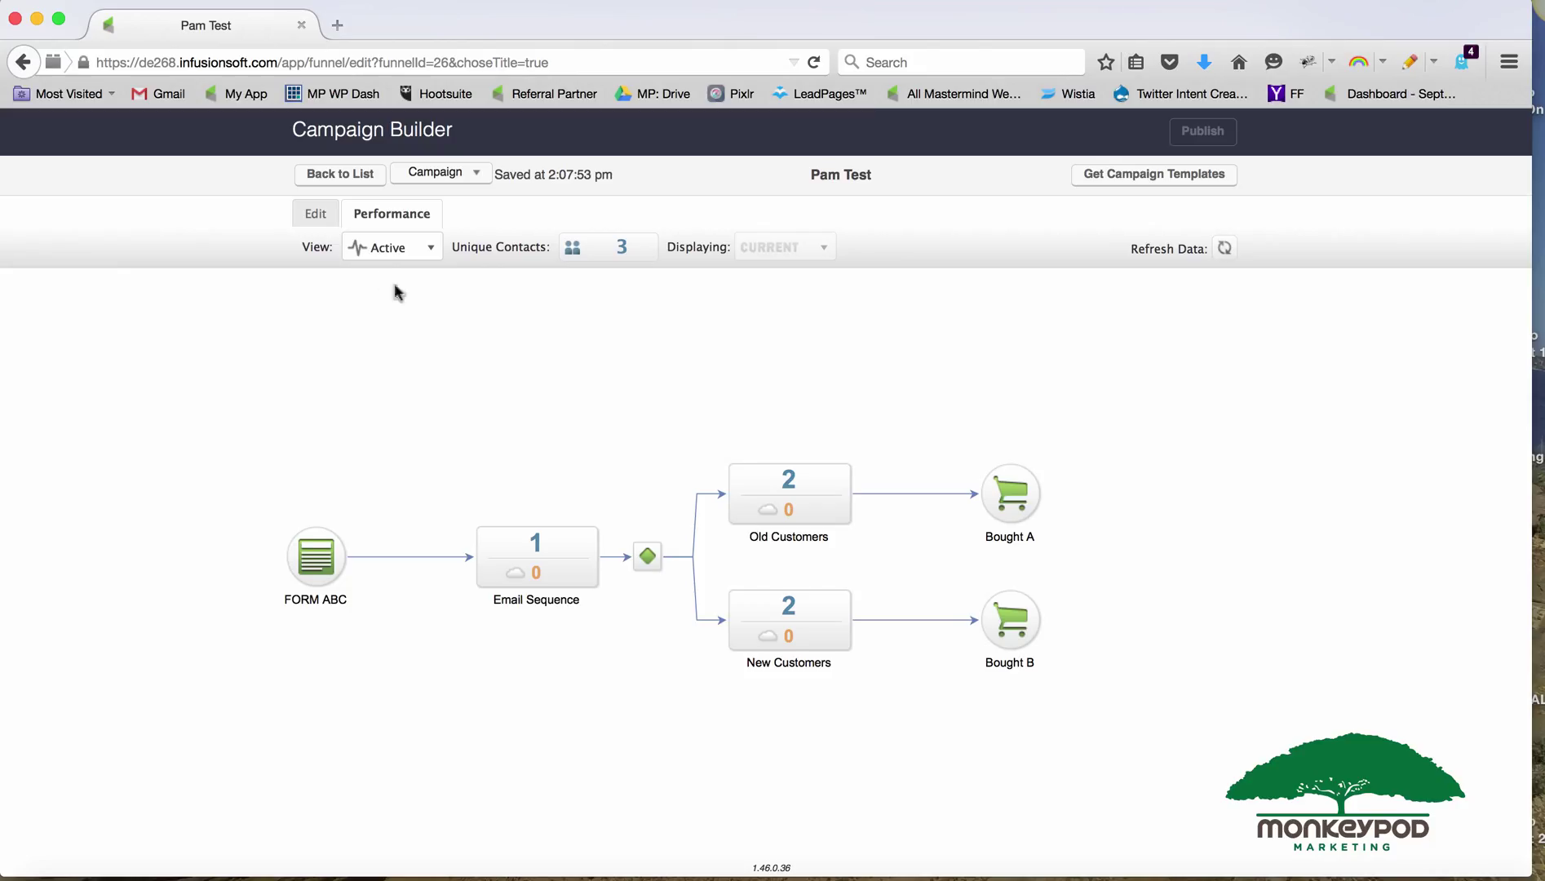
pyautogui.click(315, 214)
pyautogui.moveTo(237, 452); pyautogui.dragTo(386, 611)
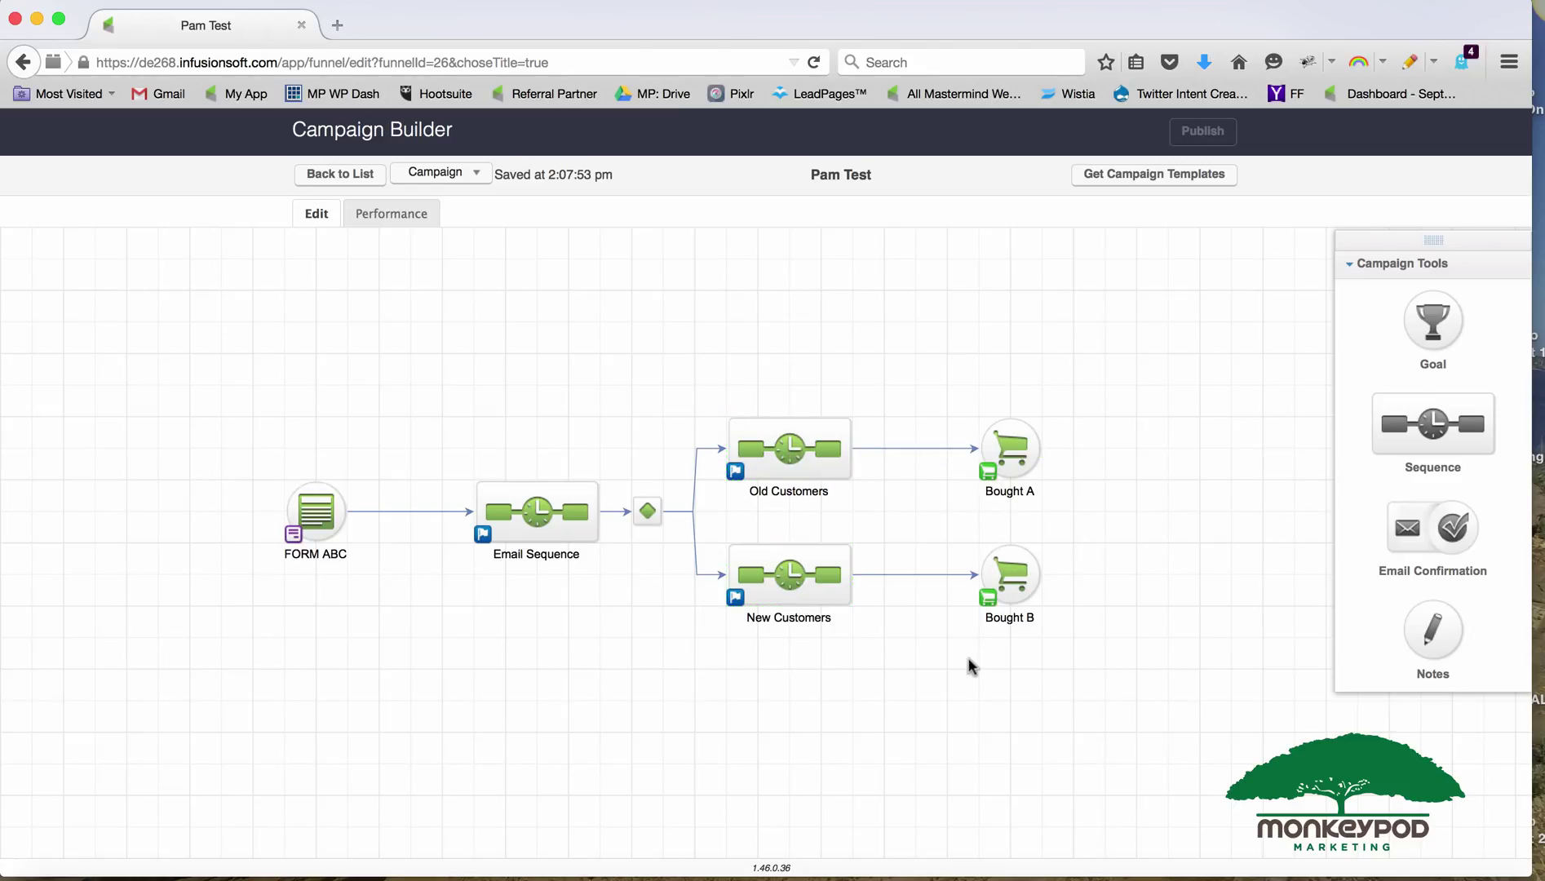
# Save a copy of the campaign named 'Pam Test 2'.
pyautogui.click(483, 181)
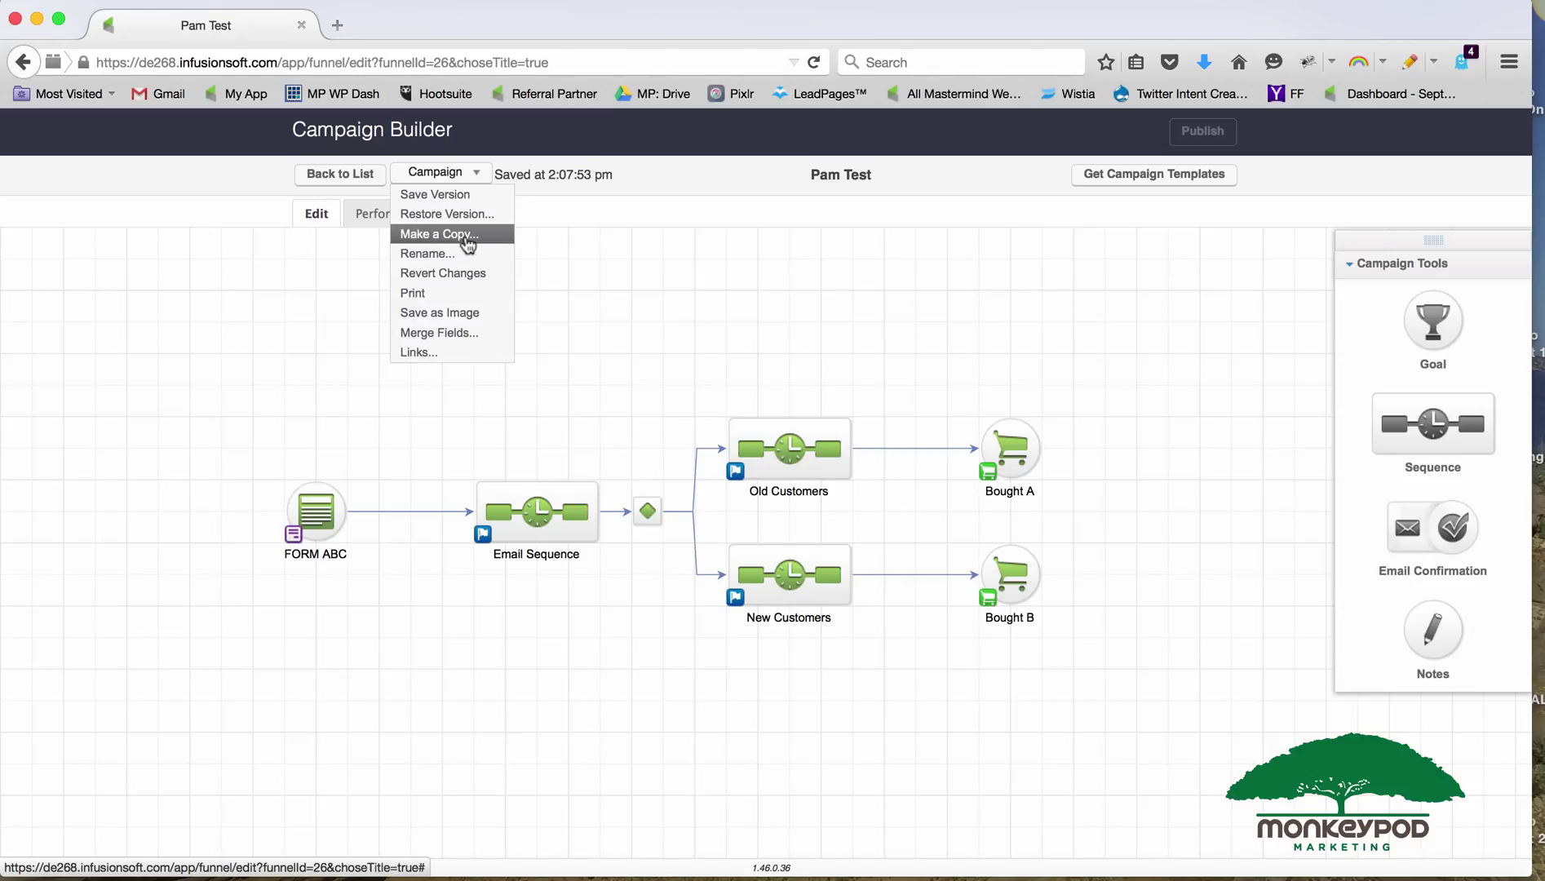
pyautogui.click(467, 238)
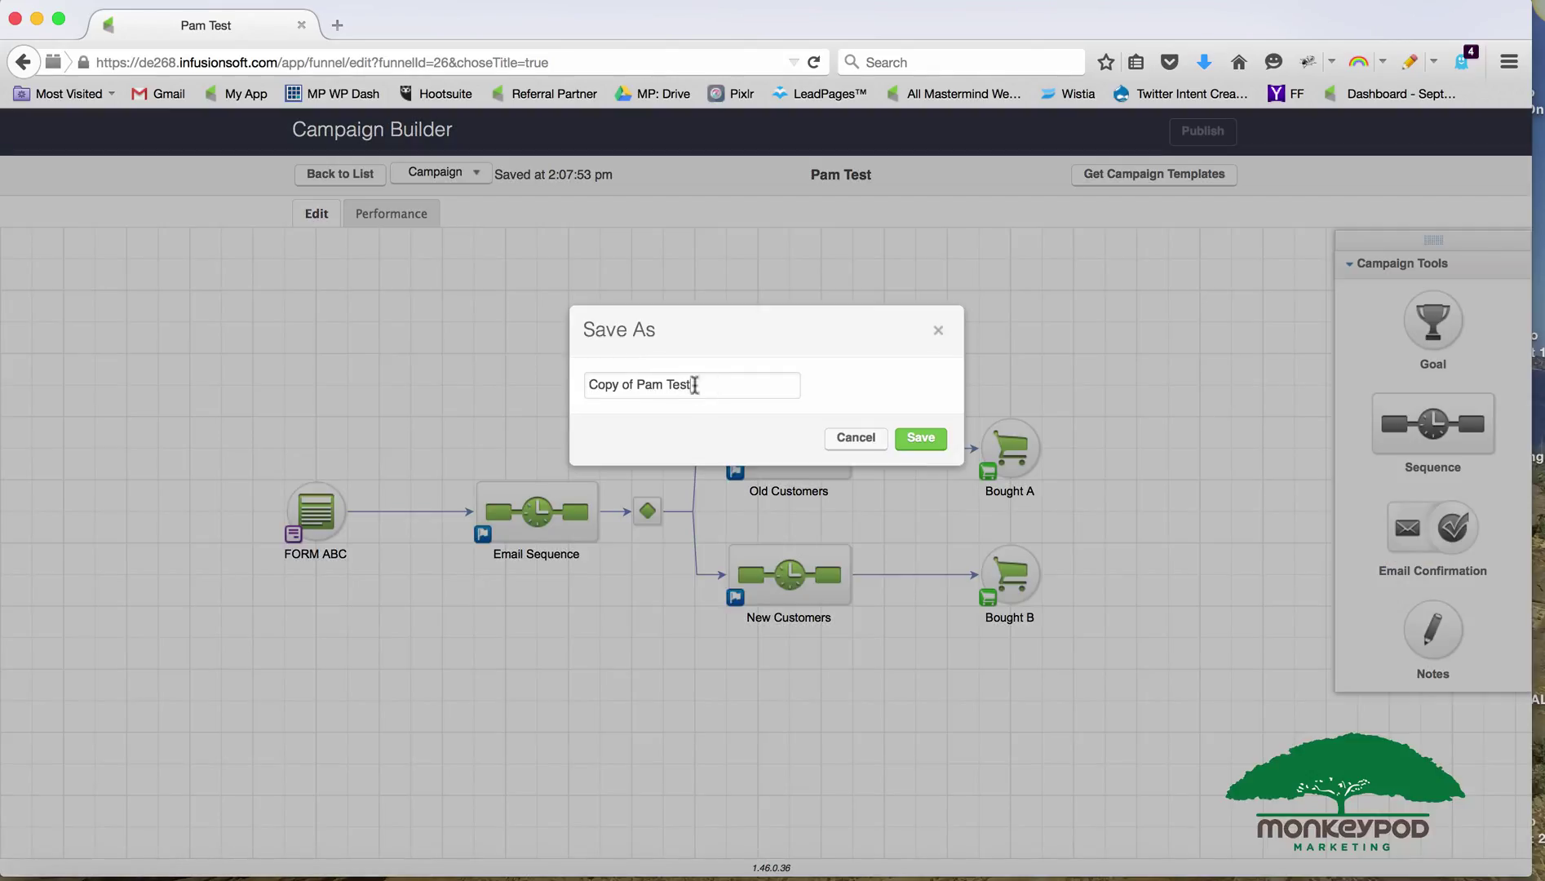
pyautogui.moveTo(695, 384); pyautogui.dragTo(479, 379)
pyautogui.write('P')
pyautogui.click(915, 440)
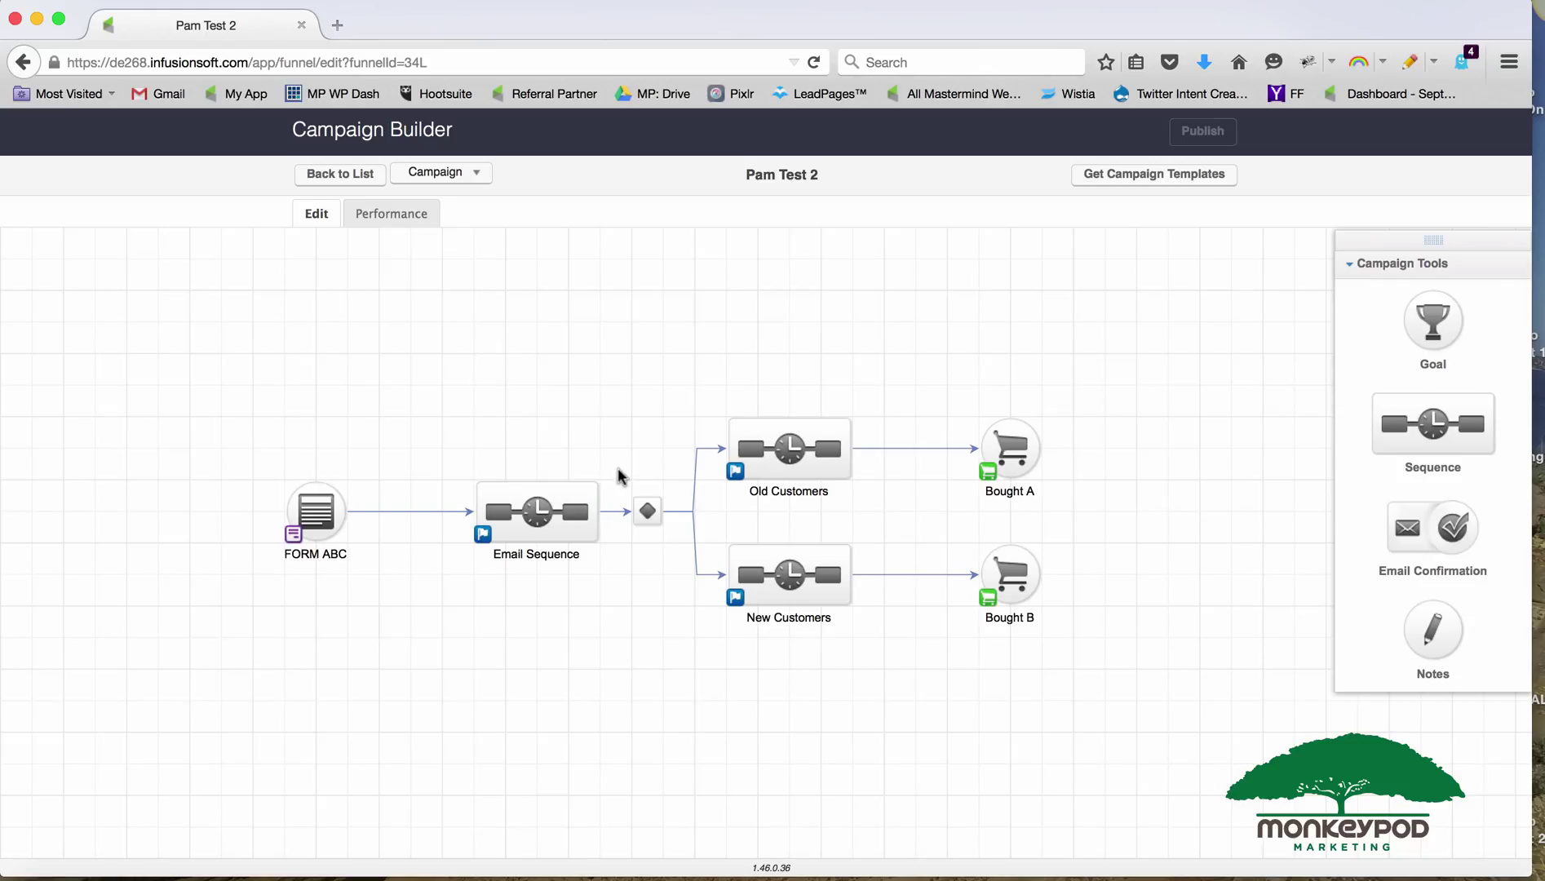
# Delete the New Customers sequence and Bought B goal, and rename Bought A to 'Bought'.
pyautogui.click(729, 547)
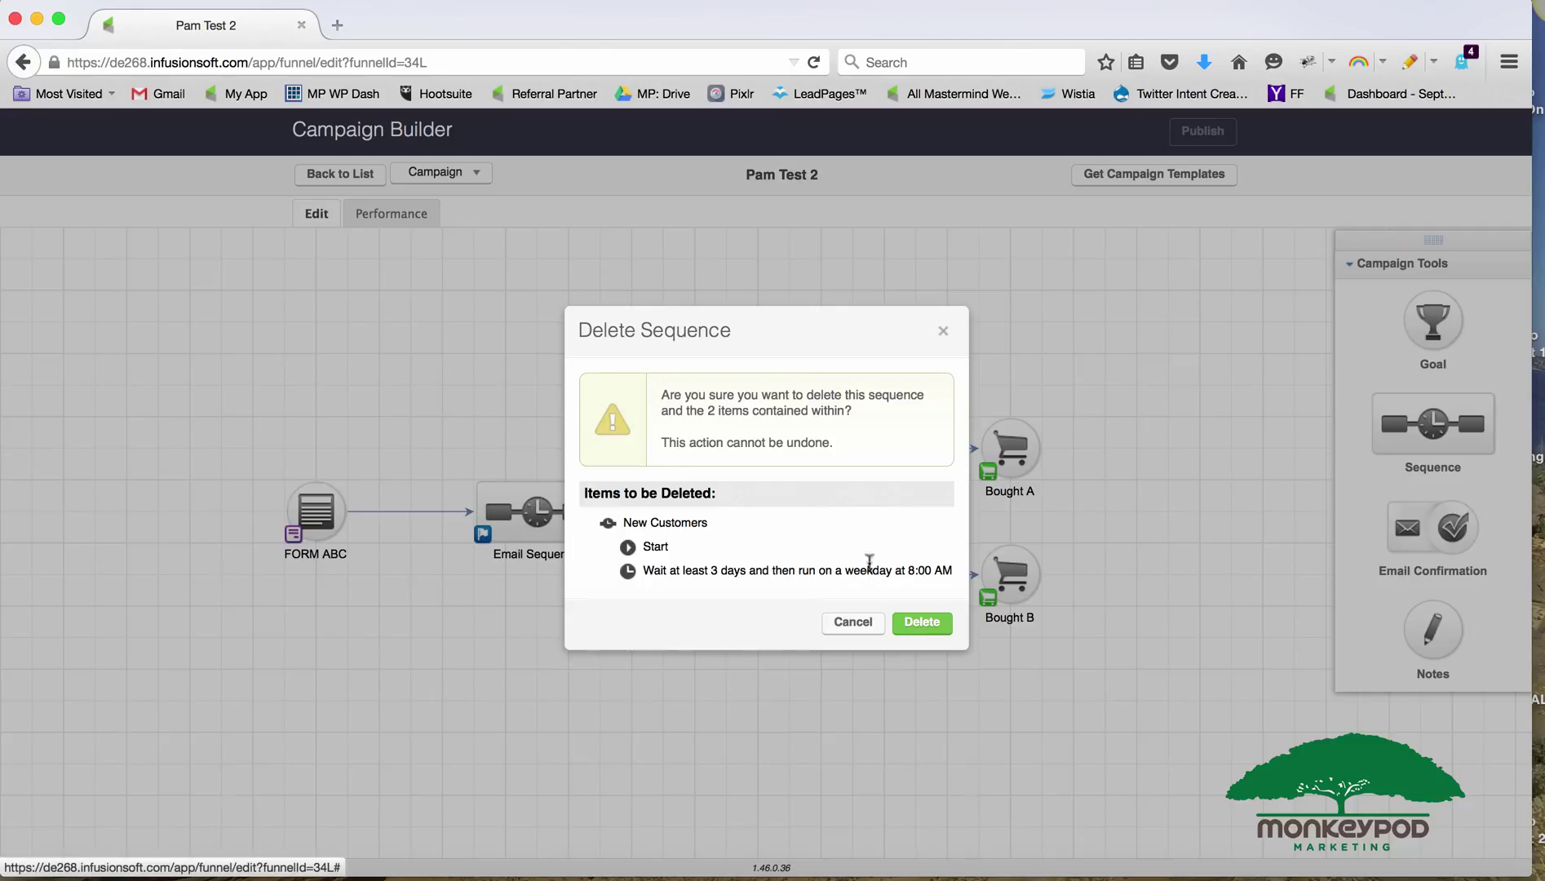
pyautogui.click(922, 626)
pyautogui.click(981, 546)
pyautogui.click(870, 443)
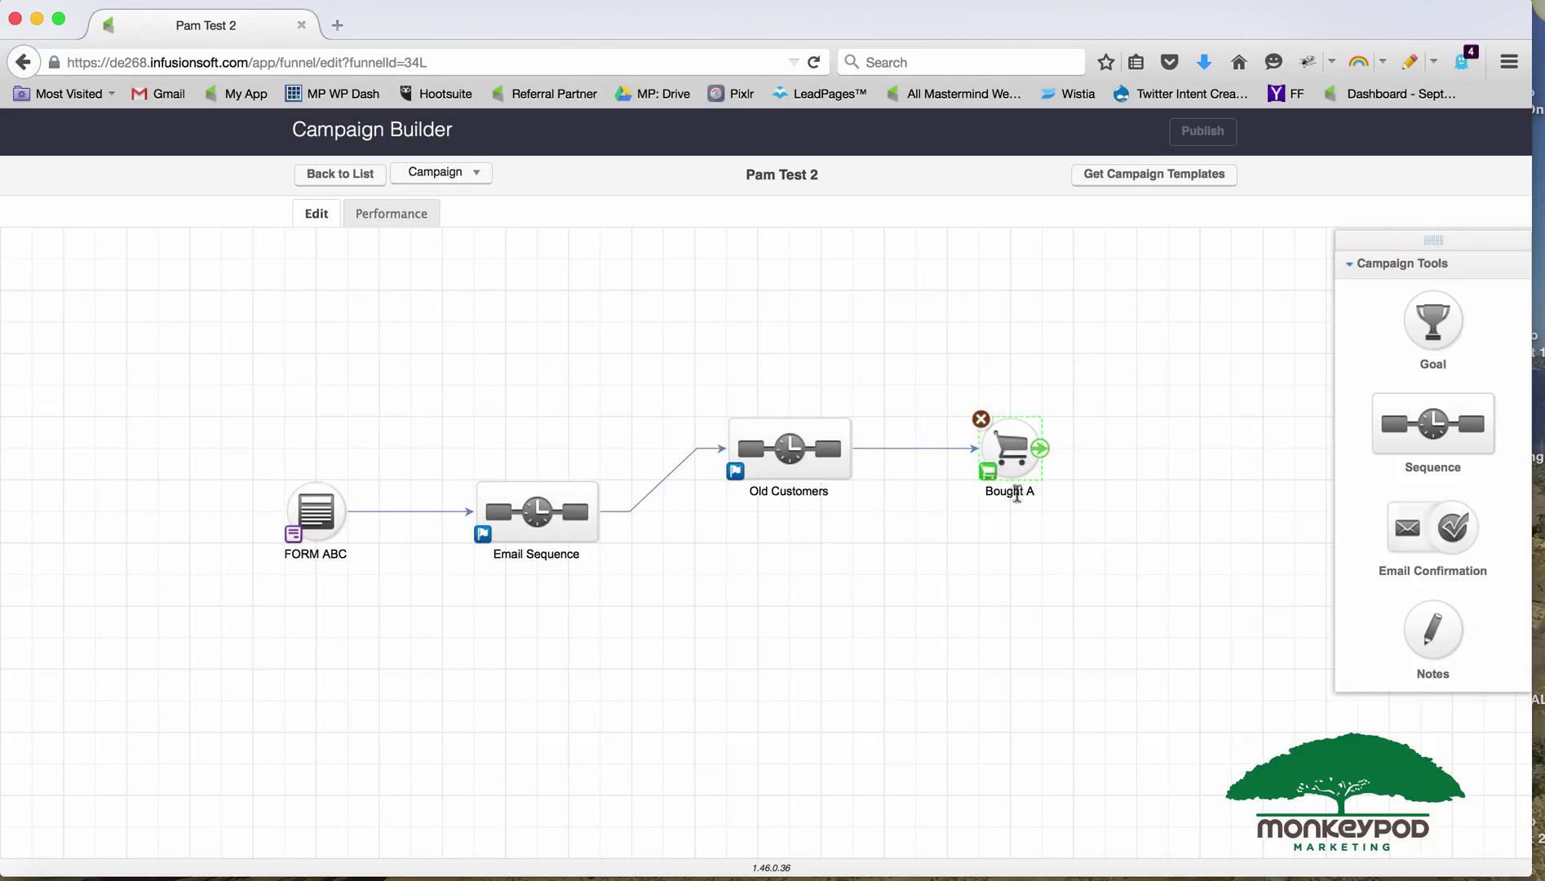
pyautogui.click(1016, 490)
pyautogui.write('Bought')
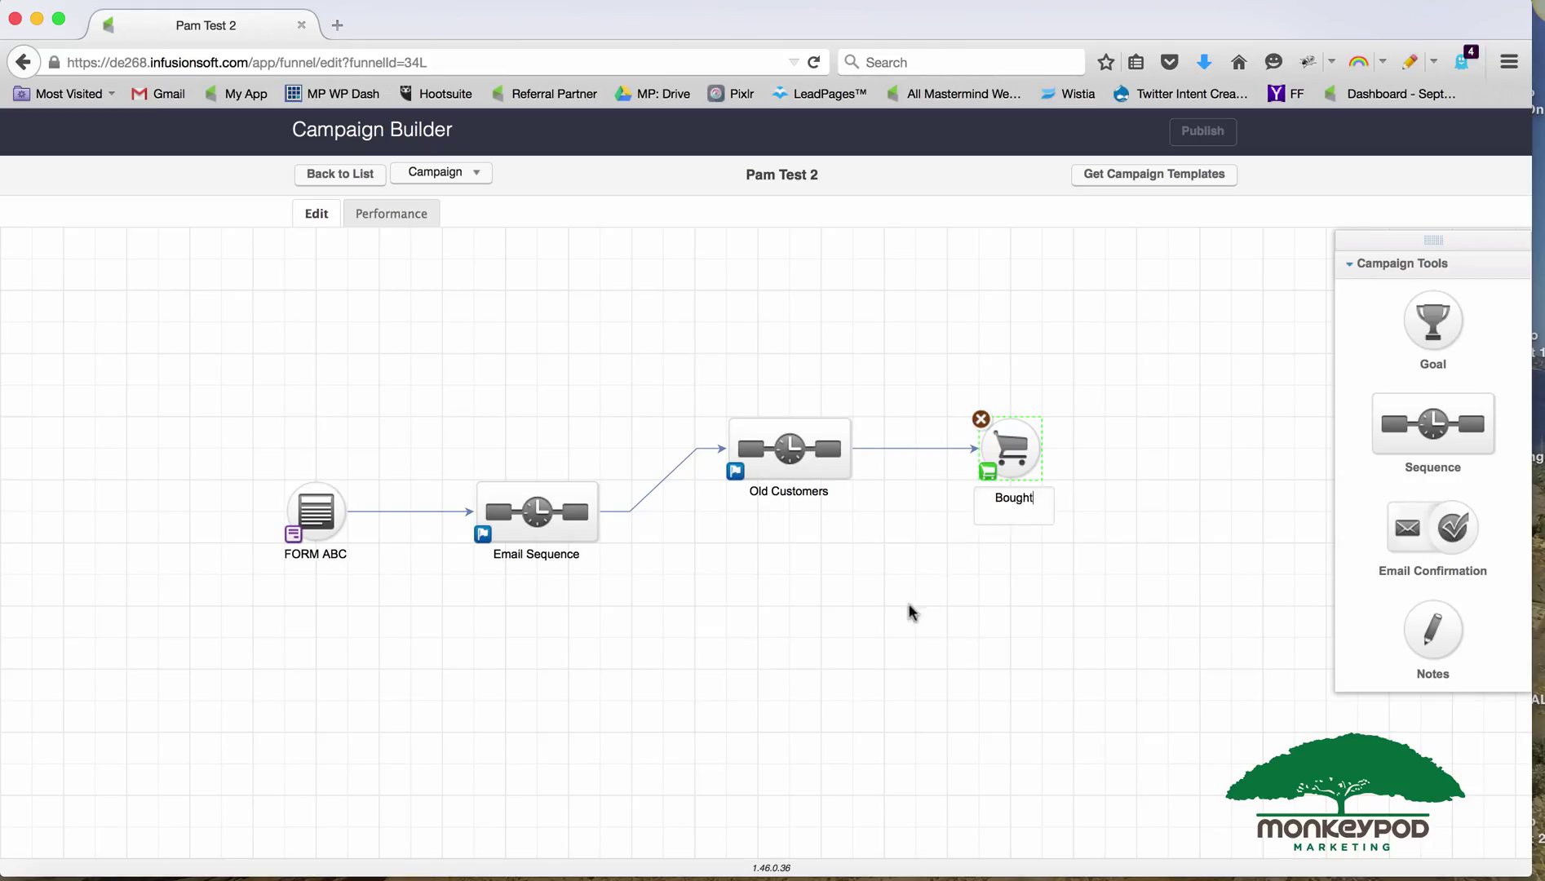
pyautogui.click(909, 608)
# Line up Old Customers and Bought beside Email Sequence, rename to 'Customers', keep Bought on Any Purchase.
pyautogui.click(783, 495)
pyautogui.moveTo(783, 495); pyautogui.dragTo(784, 559)
pyautogui.moveTo(1001, 451); pyautogui.dragTo(952, 517)
pyautogui.click(771, 560)
pyautogui.click(772, 560)
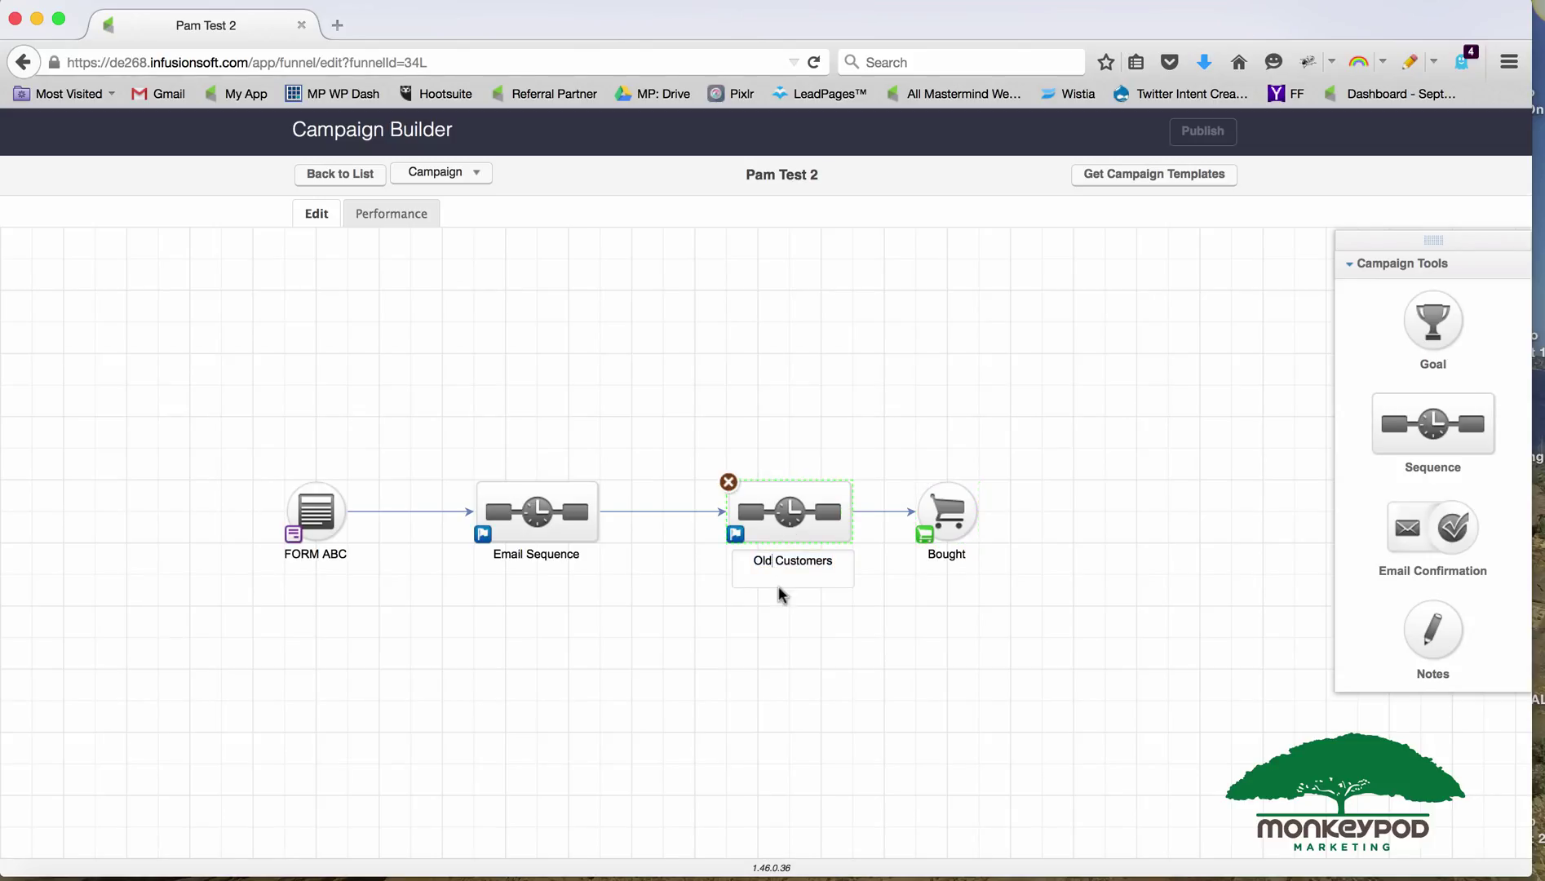
pyautogui.press('BackSpace')
pyautogui.press('BackSpace')
pyautogui.press('BackSpace')
pyautogui.press('BackSpace')
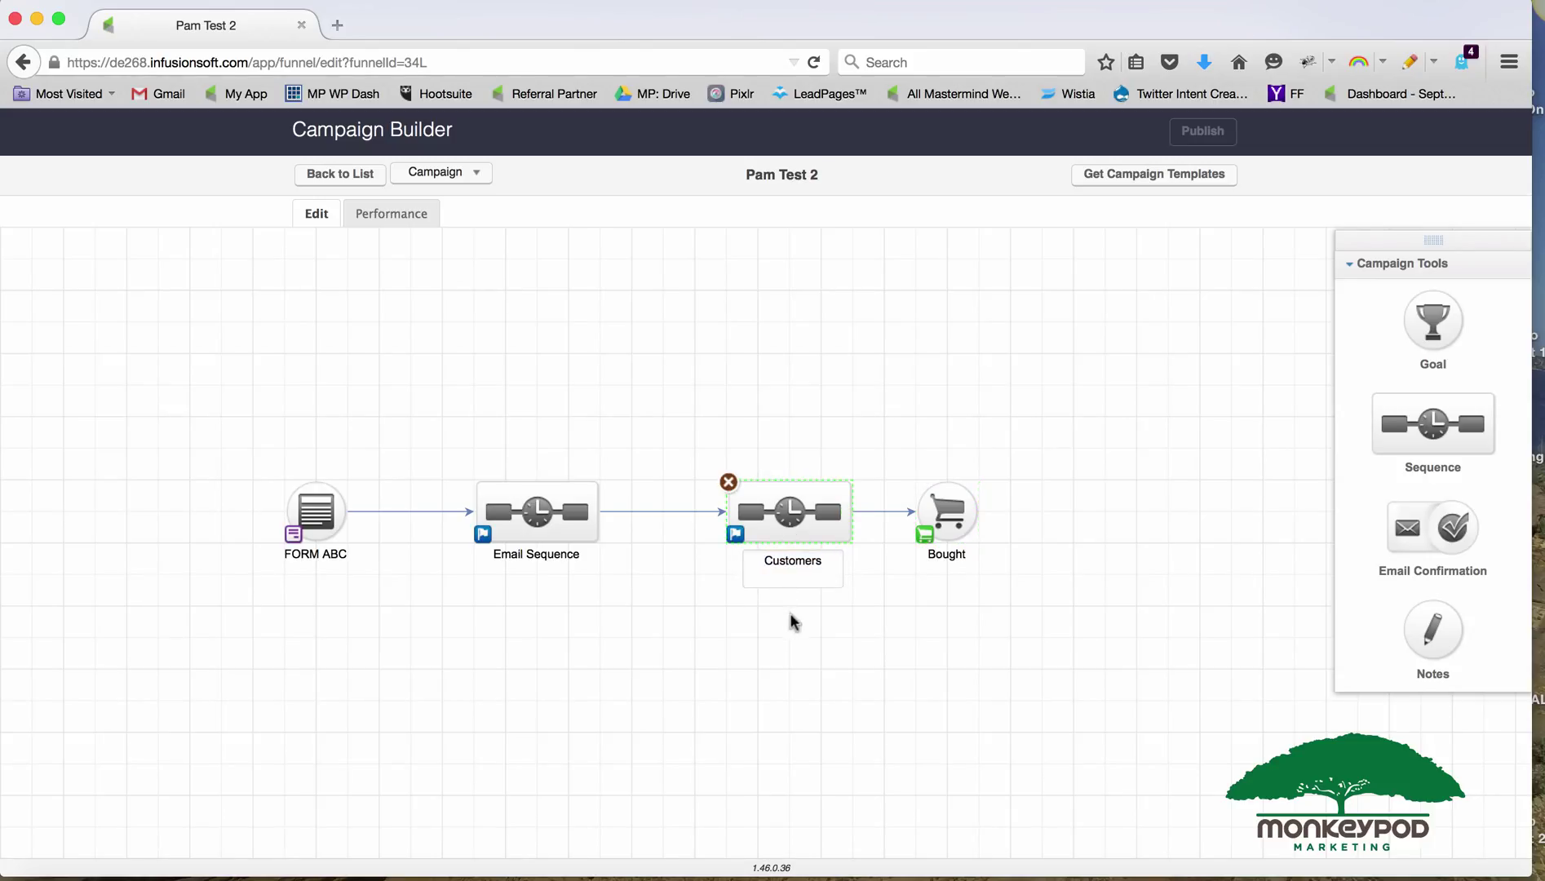
pyautogui.doubleClick(946, 512)
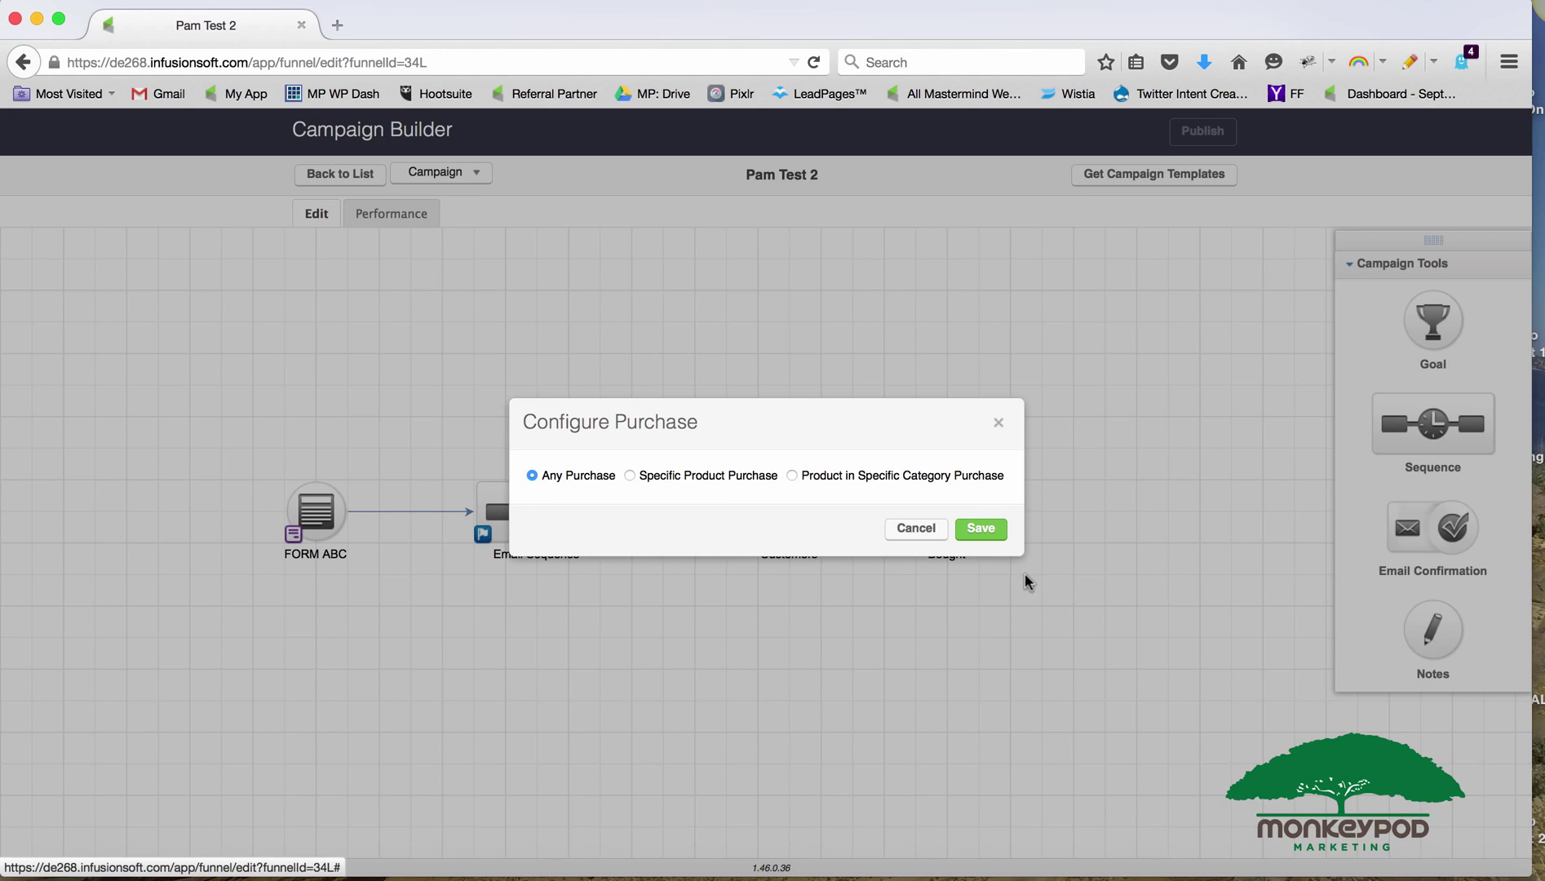
pyautogui.click(980, 529)
# Save the Customers sequence's delay timer and mark the sequence Ready.
pyautogui.doubleClick(766, 494)
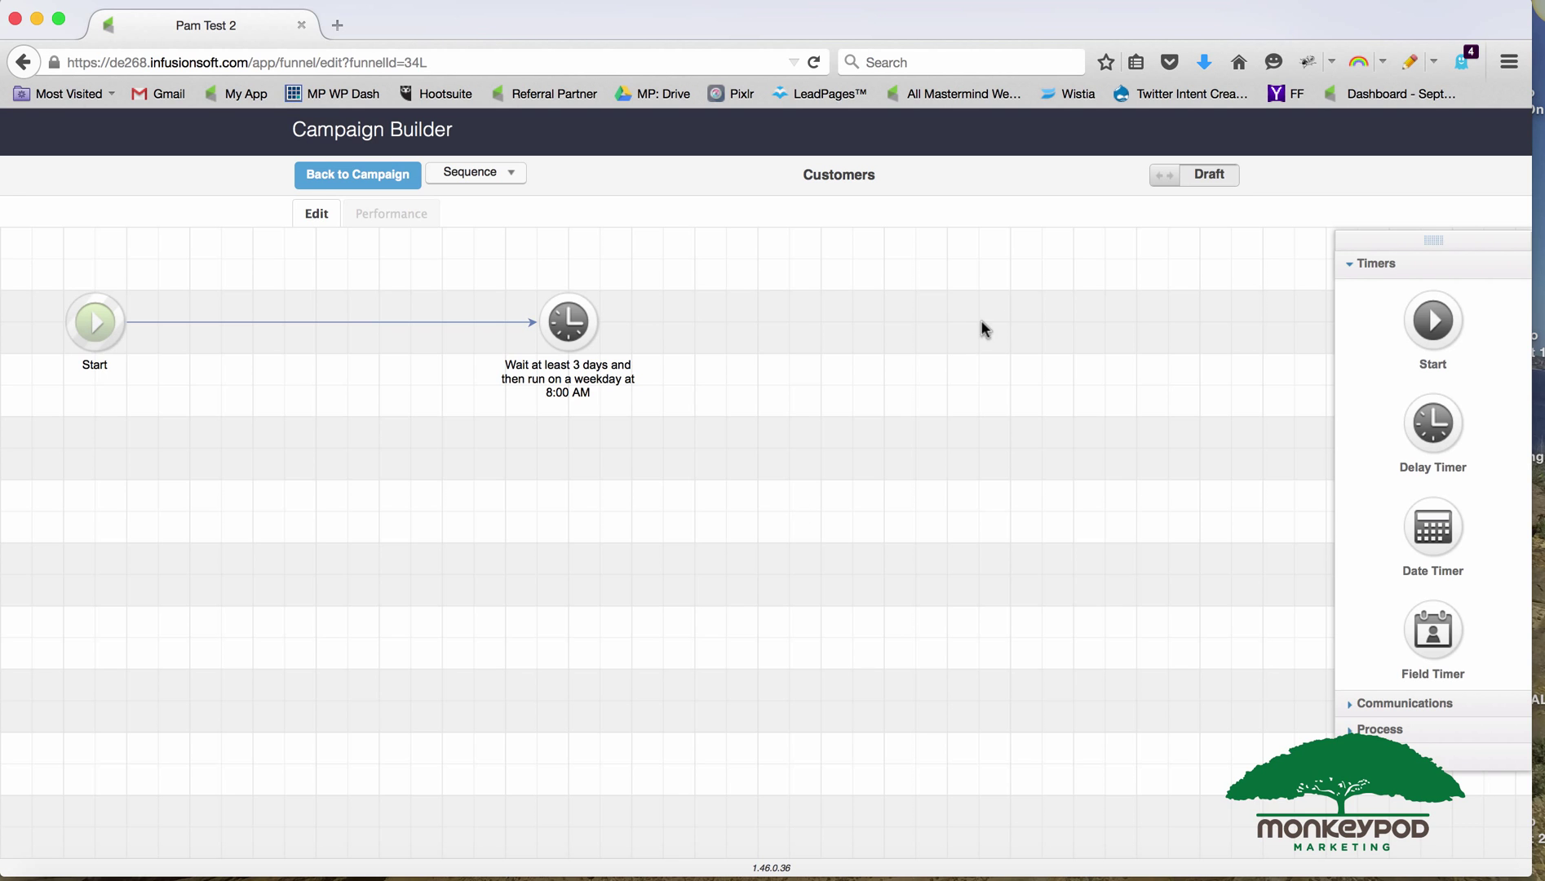
pyautogui.doubleClick(569, 320)
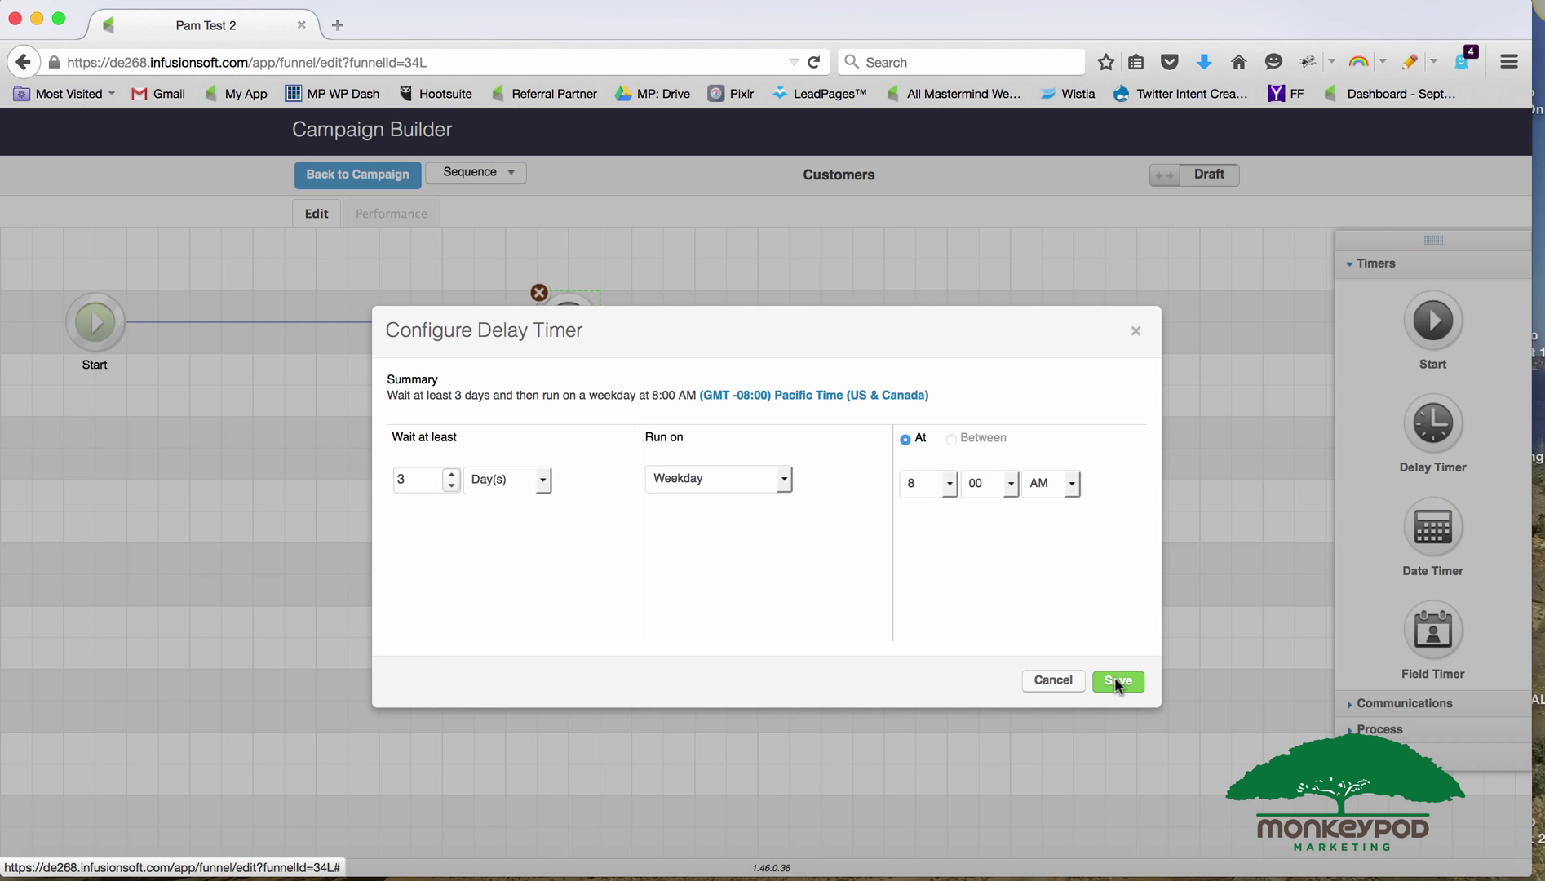
pyautogui.click(1117, 680)
pyautogui.click(1173, 177)
pyautogui.click(377, 177)
# Save the Email Sequence's delay timer and mark it Ready.
pyautogui.doubleClick(536, 511)
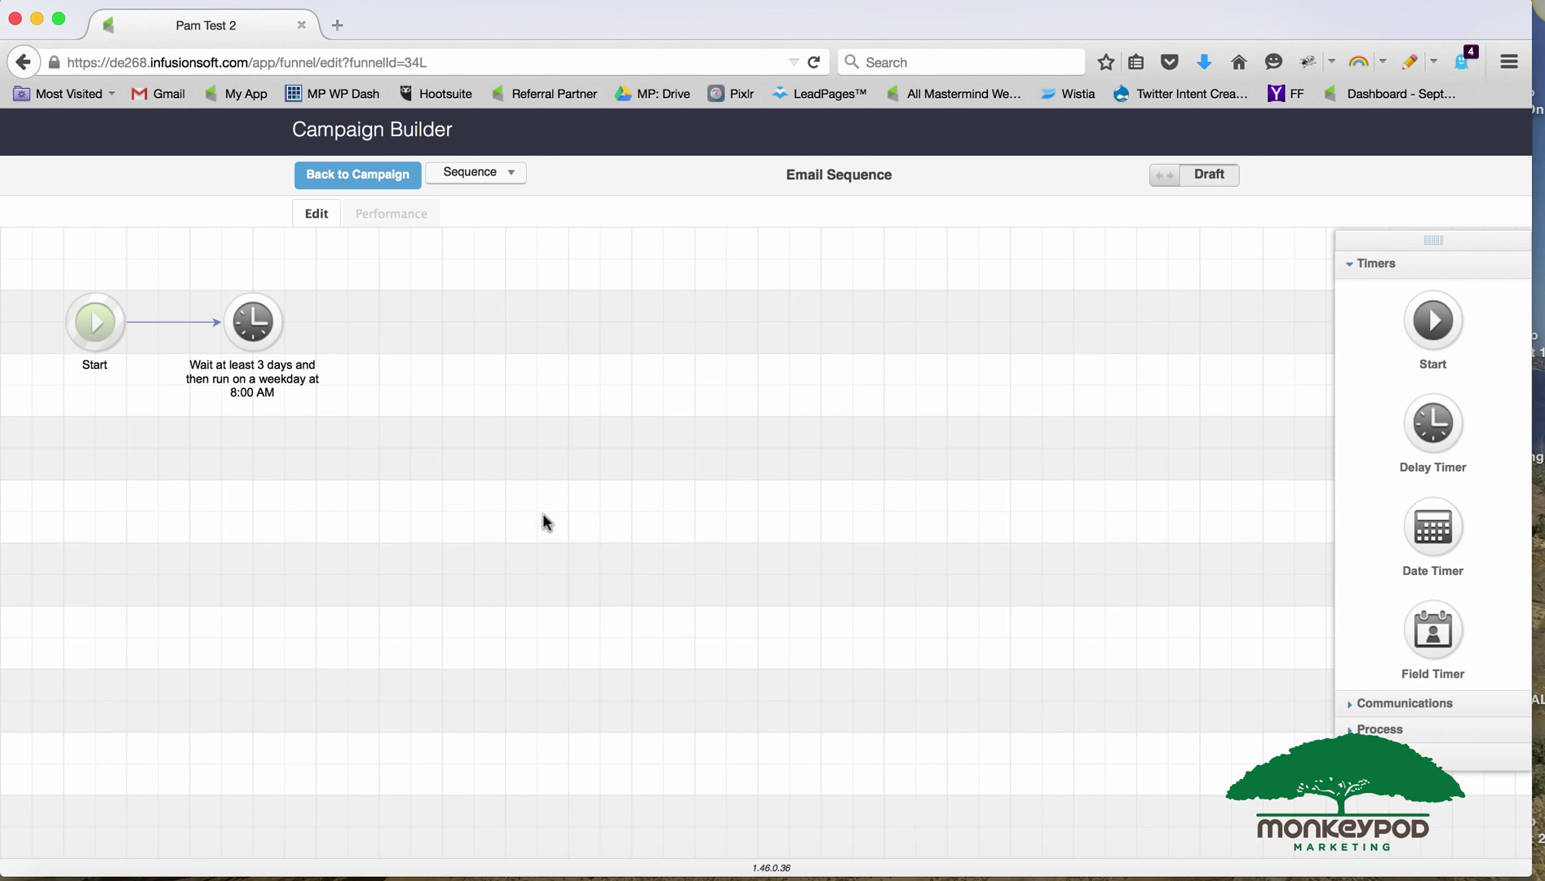
pyautogui.click(238, 308)
pyautogui.doubleClick(238, 308)
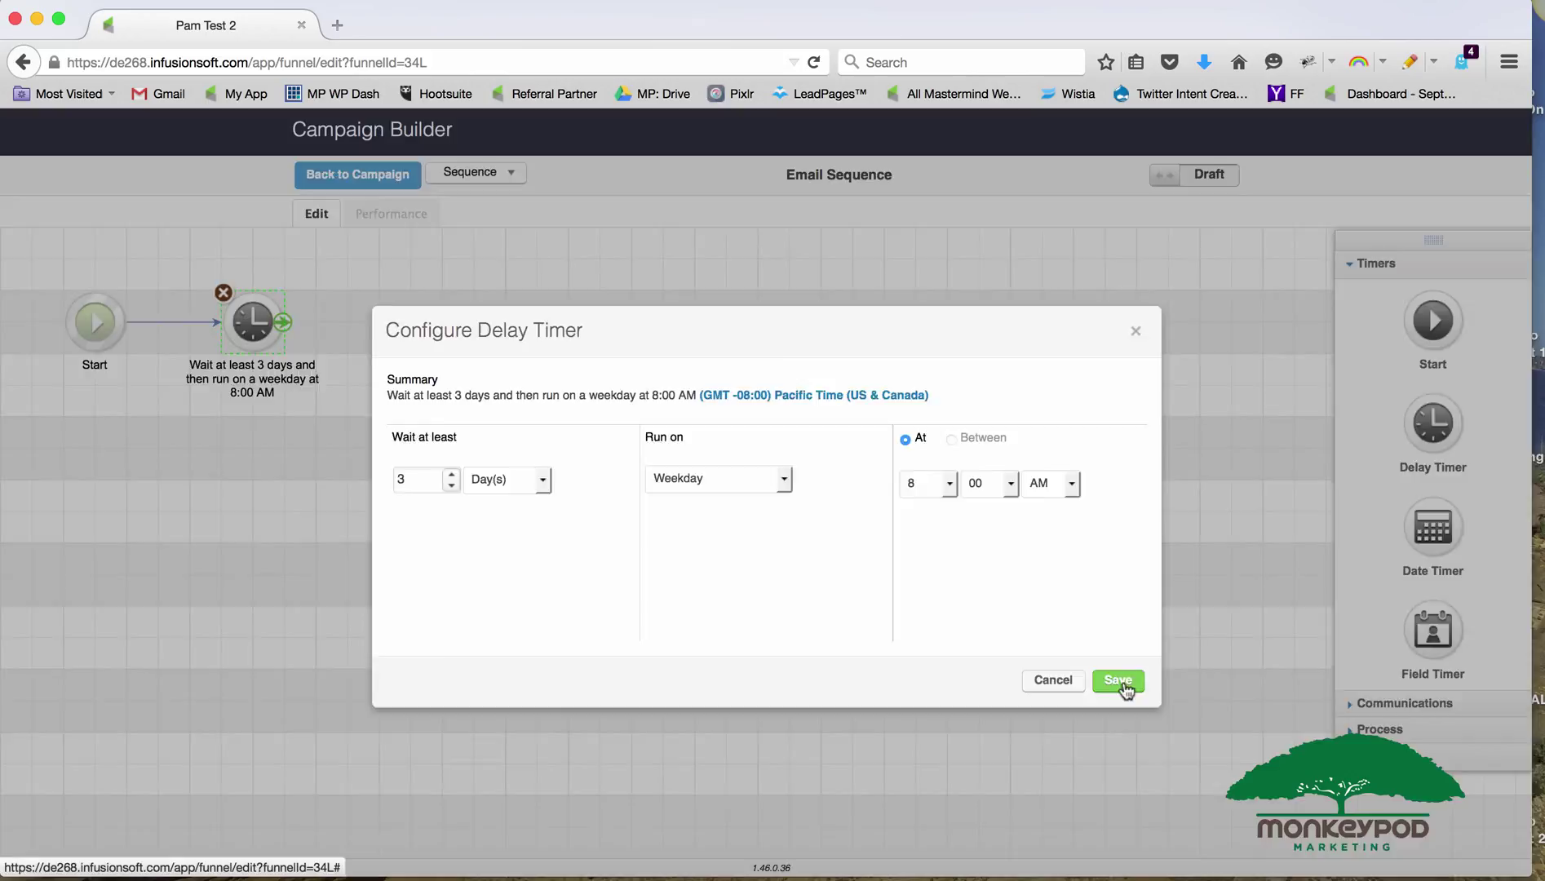
pyautogui.click(1117, 680)
pyautogui.click(1196, 184)
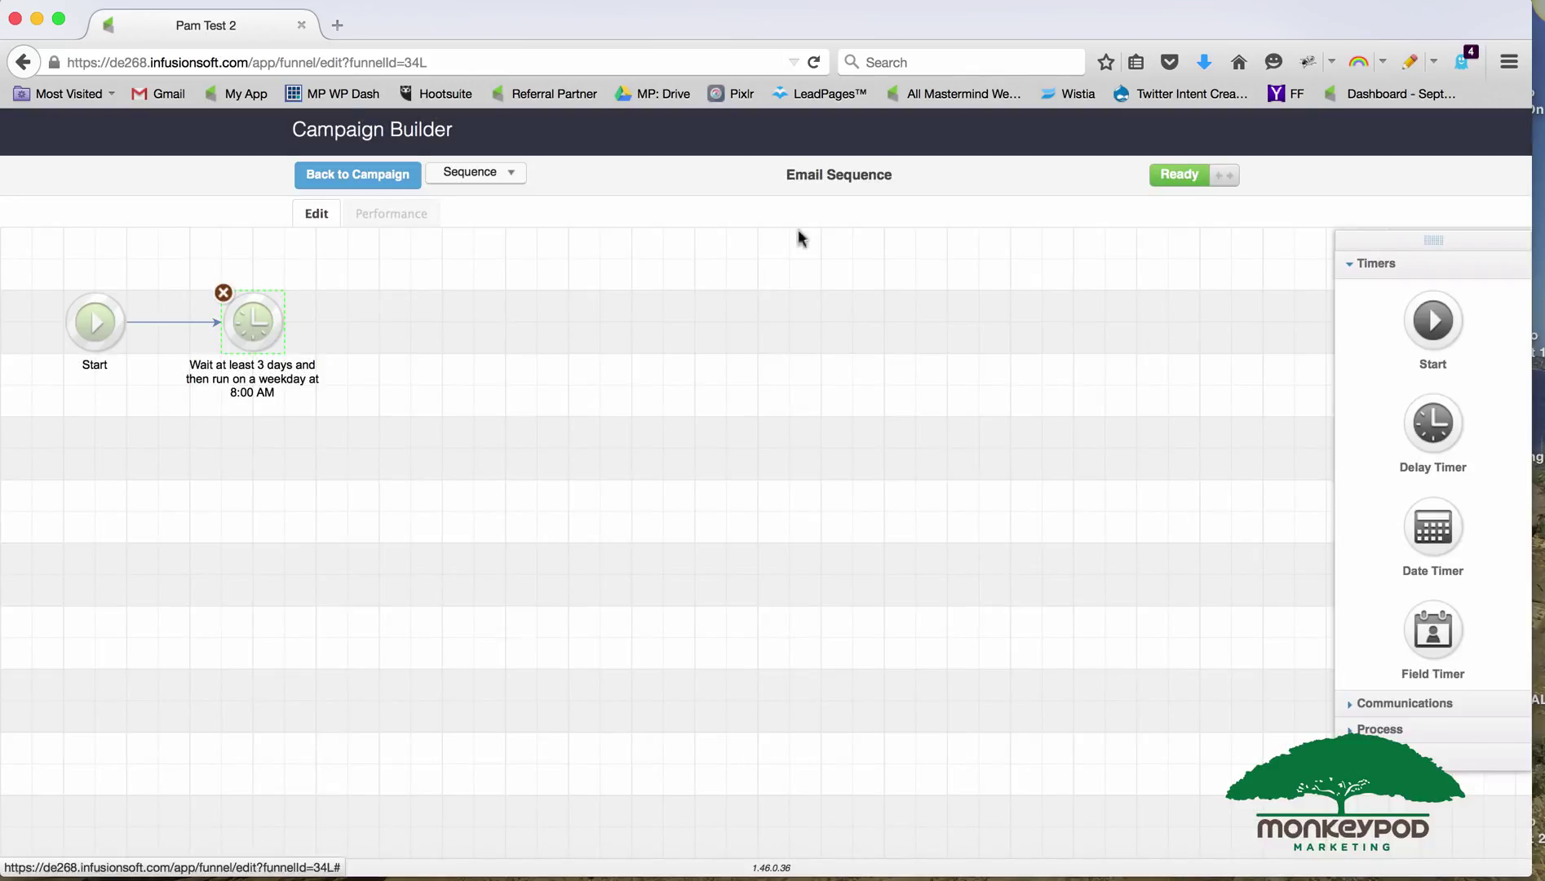
pyautogui.click(408, 180)
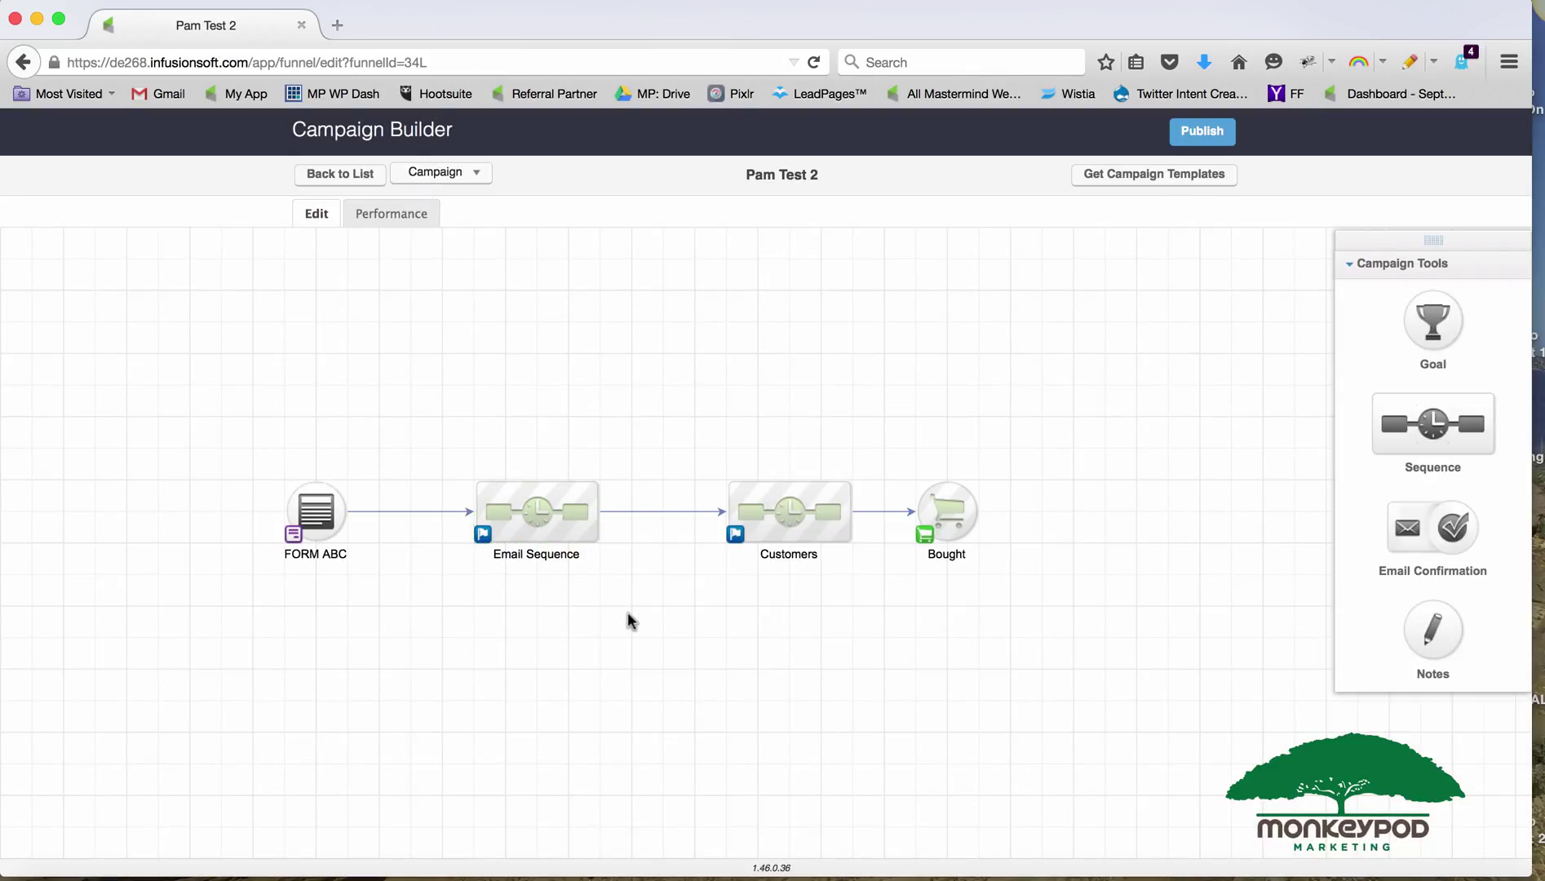
pyautogui.moveTo(319, 516)
pyautogui.click(362, 176)
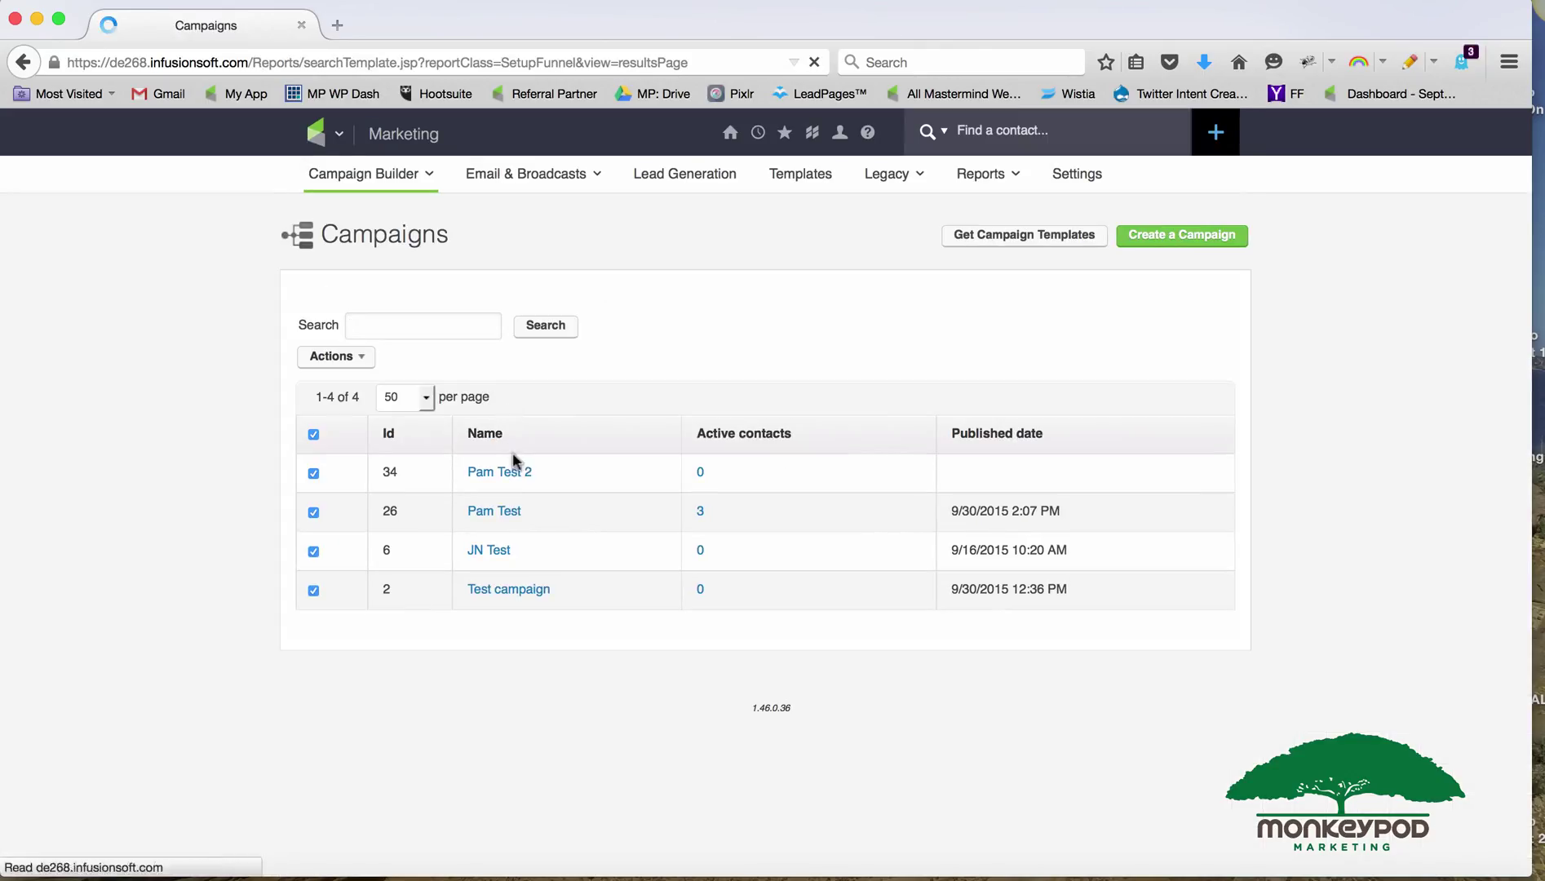
pyautogui.click(510, 513)
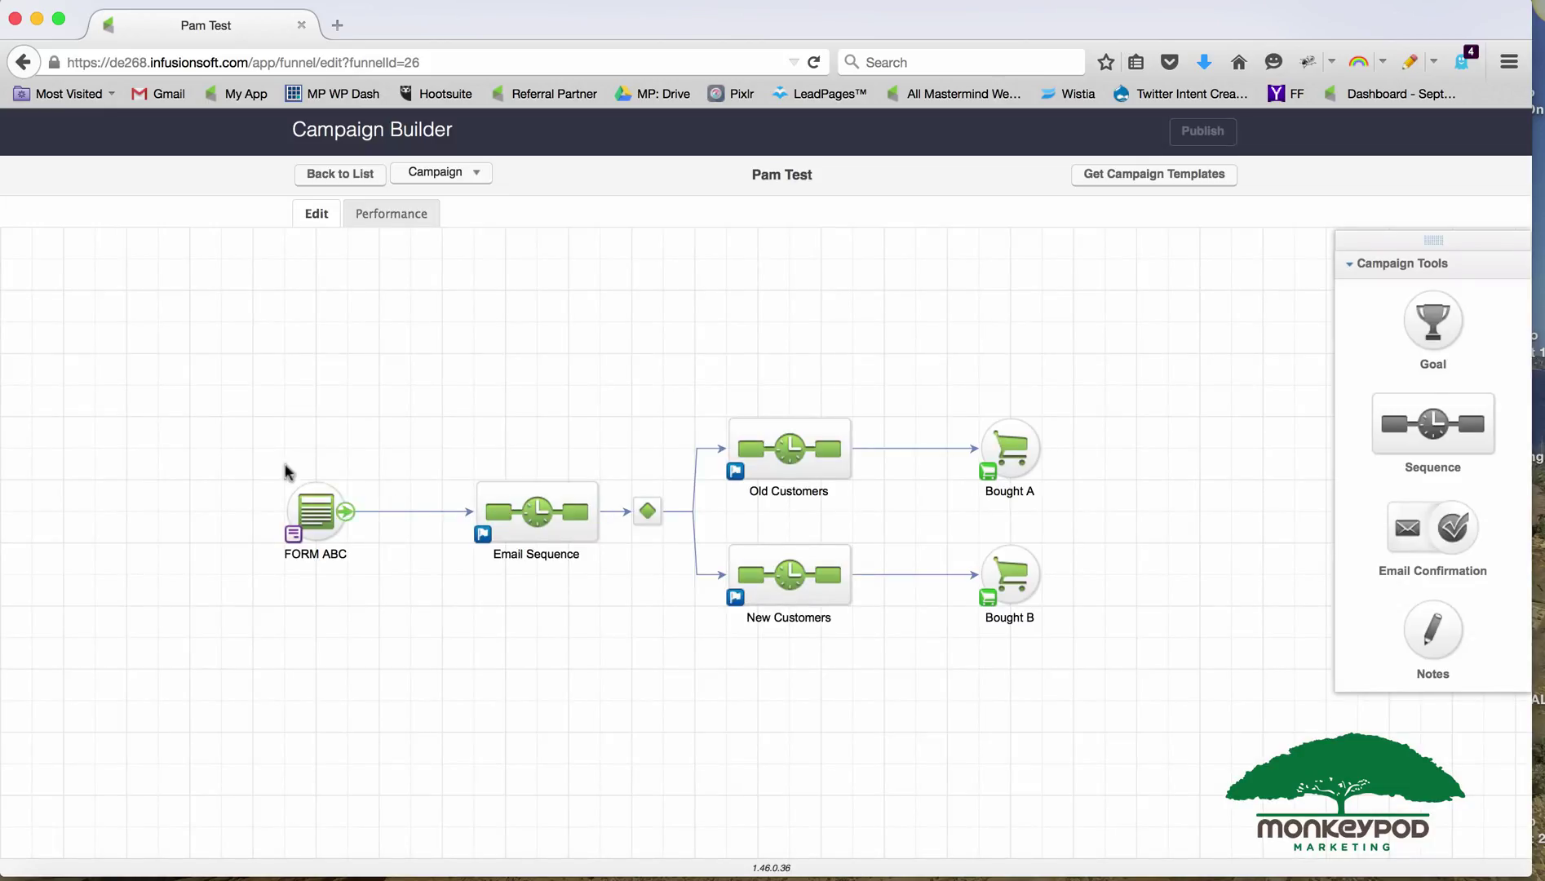
pyautogui.moveTo(256, 457); pyautogui.dragTo(381, 591)
pyautogui.click(337, 176)
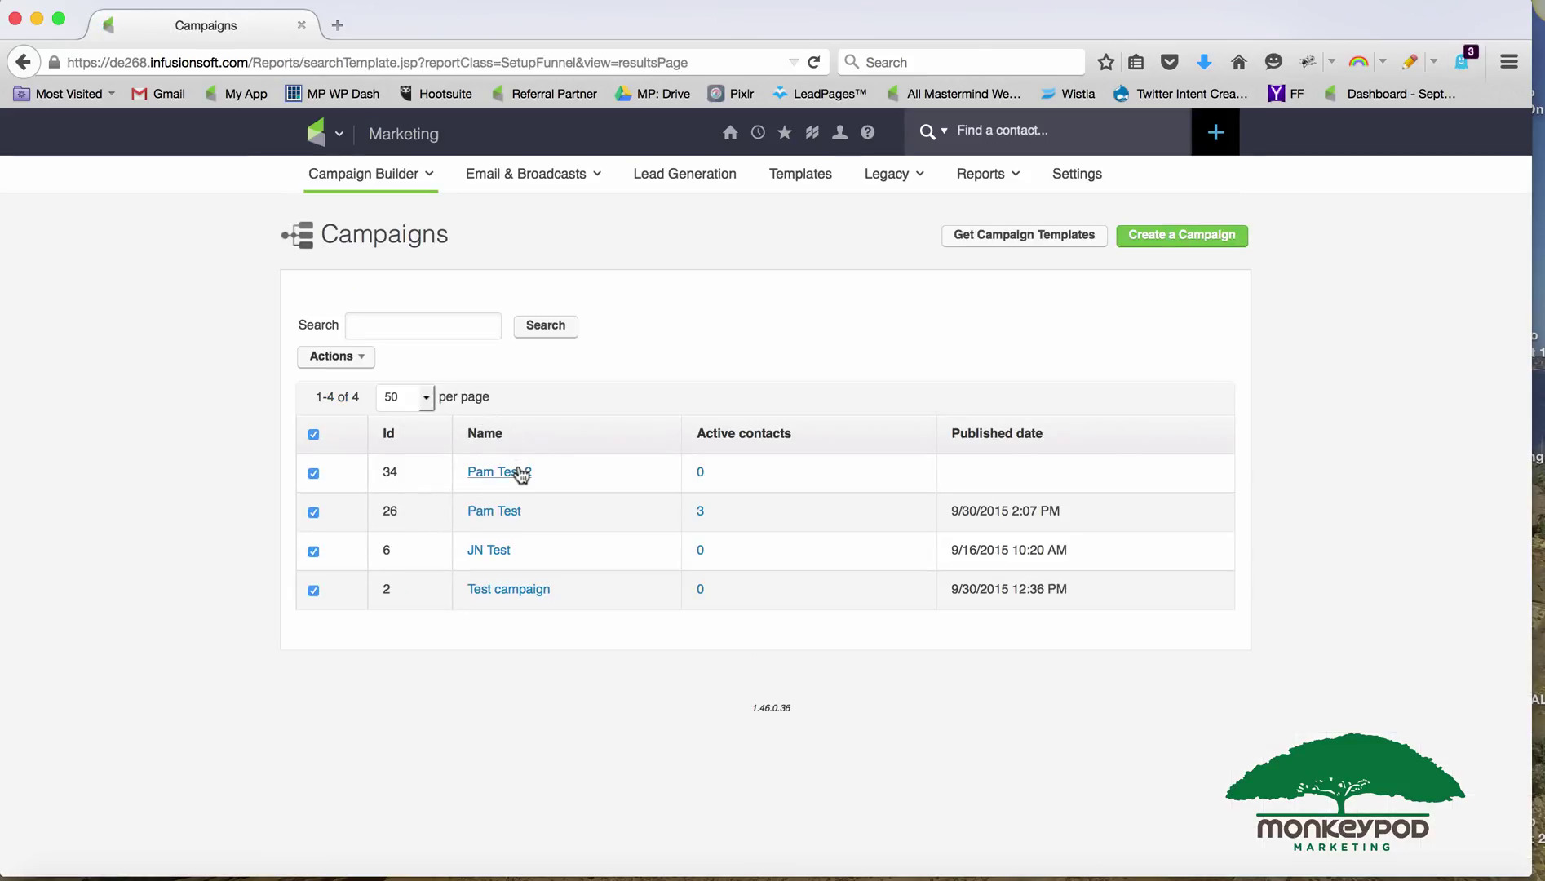
pyautogui.click(519, 472)
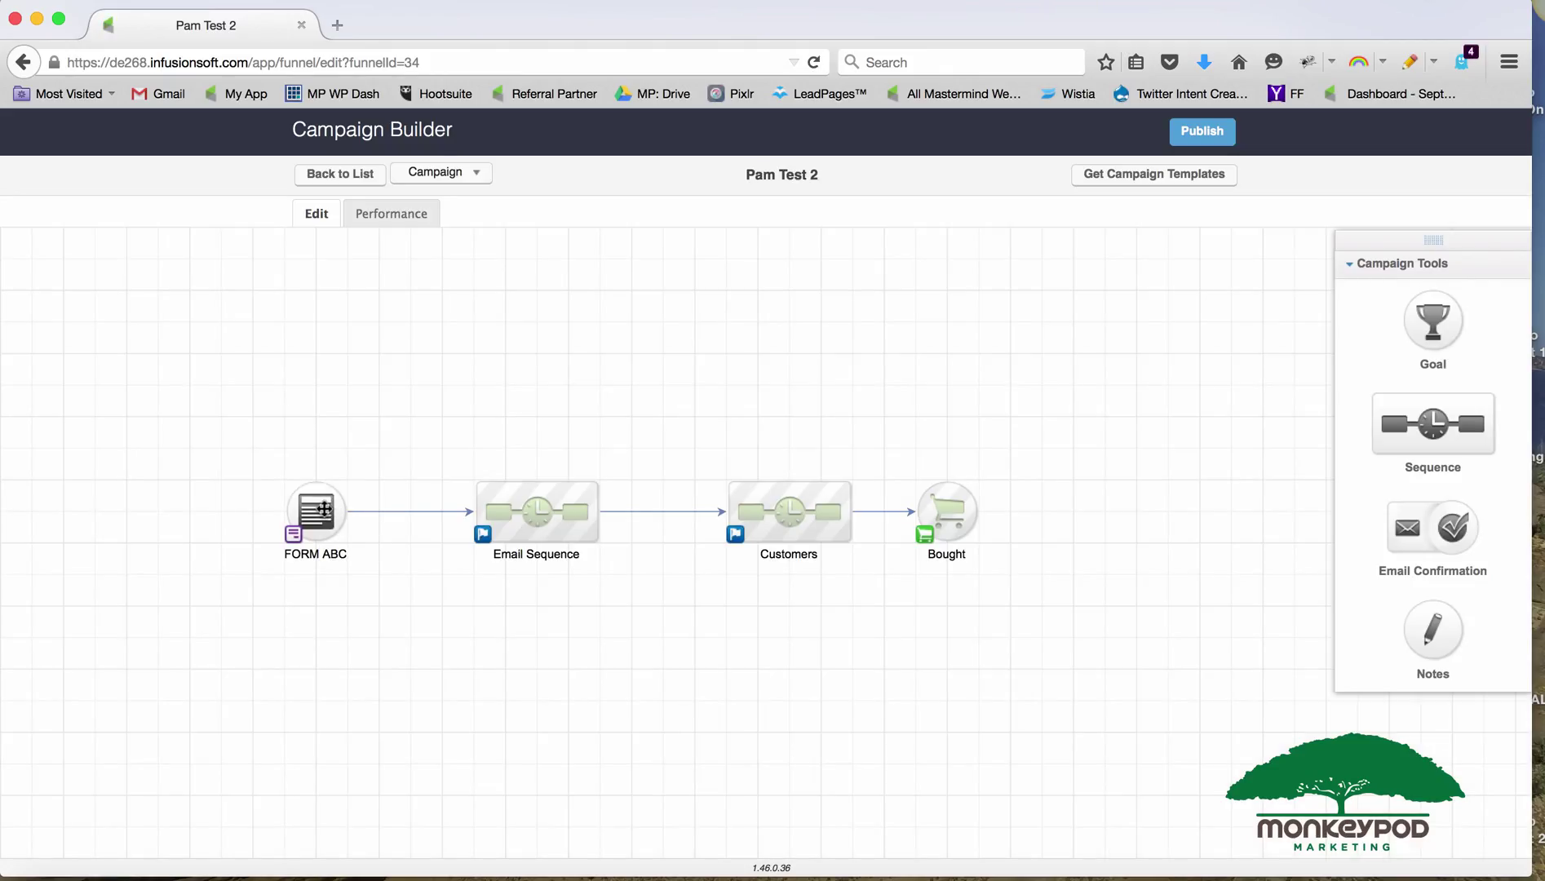
# Mark the FORM ABC web form as Ready.
pyautogui.doubleClick(324, 508)
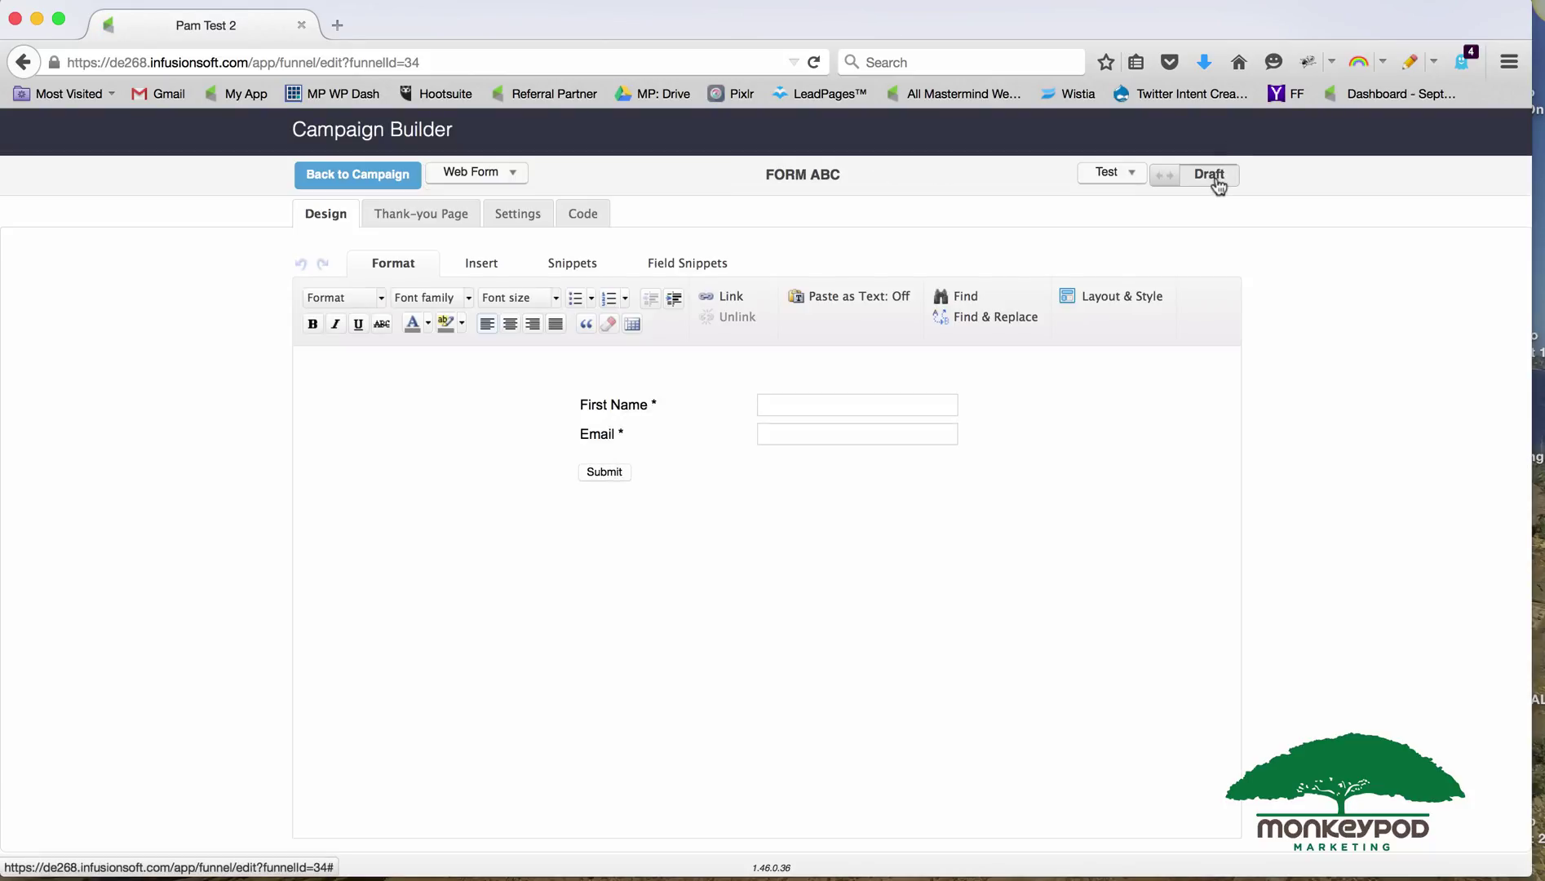
pyautogui.click(1218, 186)
pyautogui.click(390, 177)
# Publish Pam Test 2 after its checklist passes, then open the FORM ABC web form.
pyautogui.click(1204, 134)
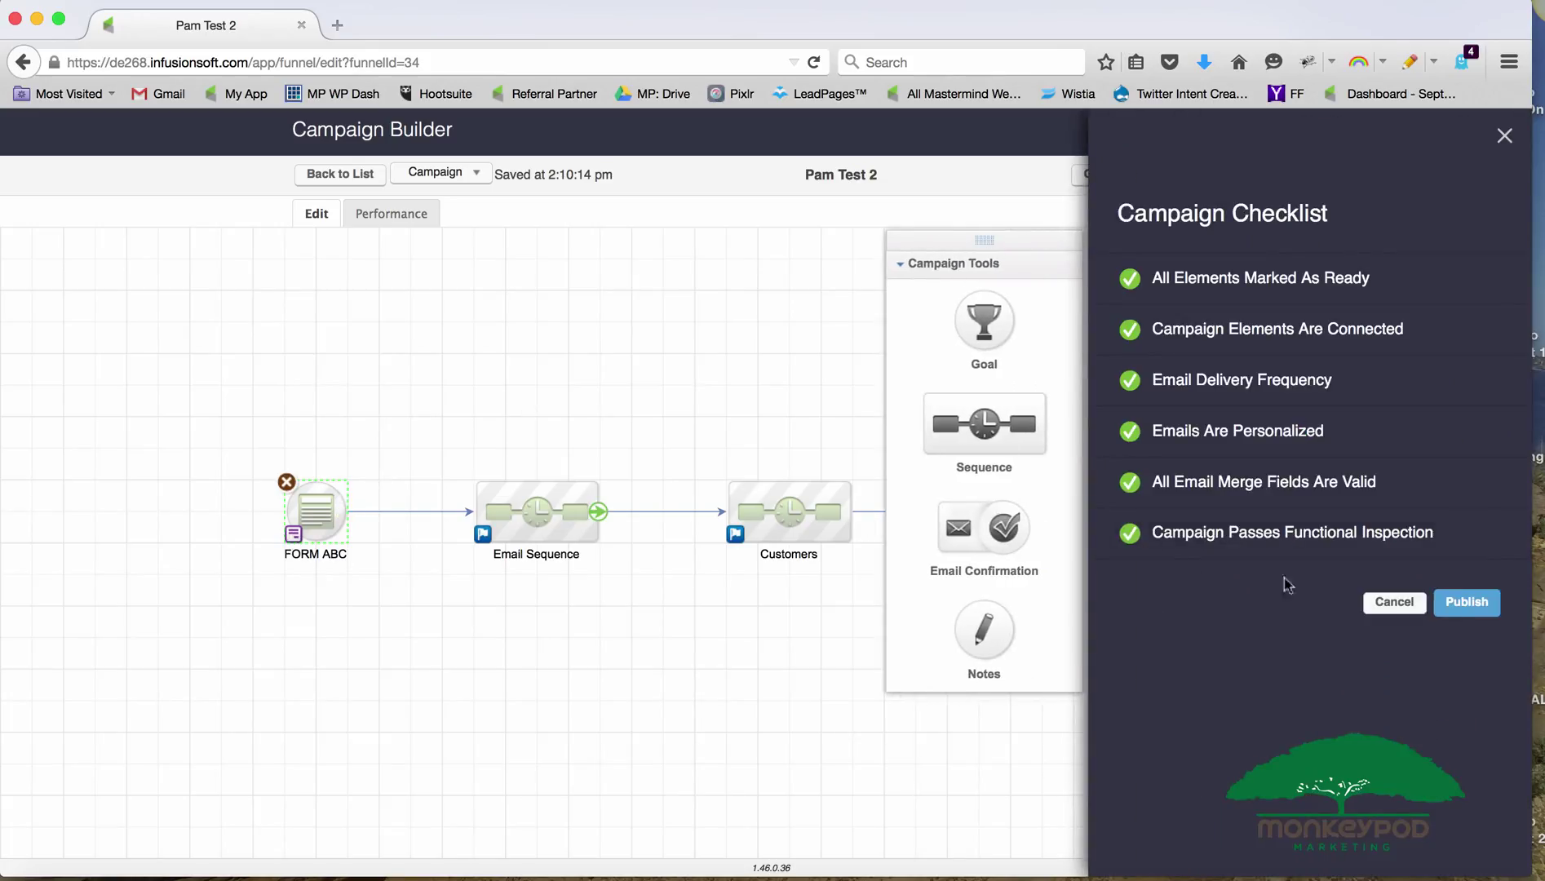
pyautogui.click(1466, 608)
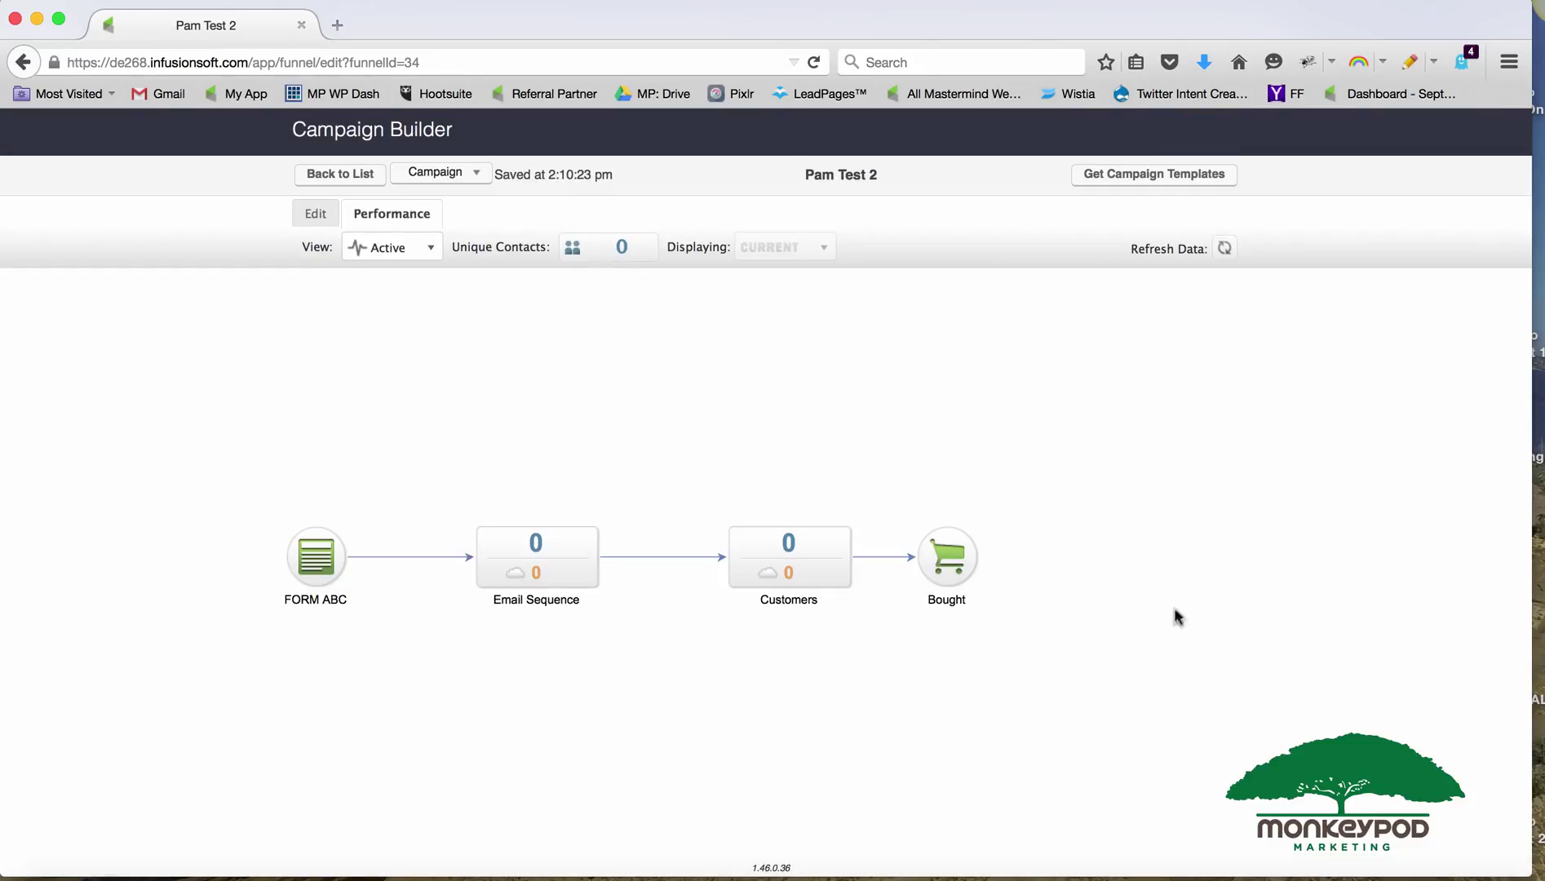
pyautogui.click(315, 213)
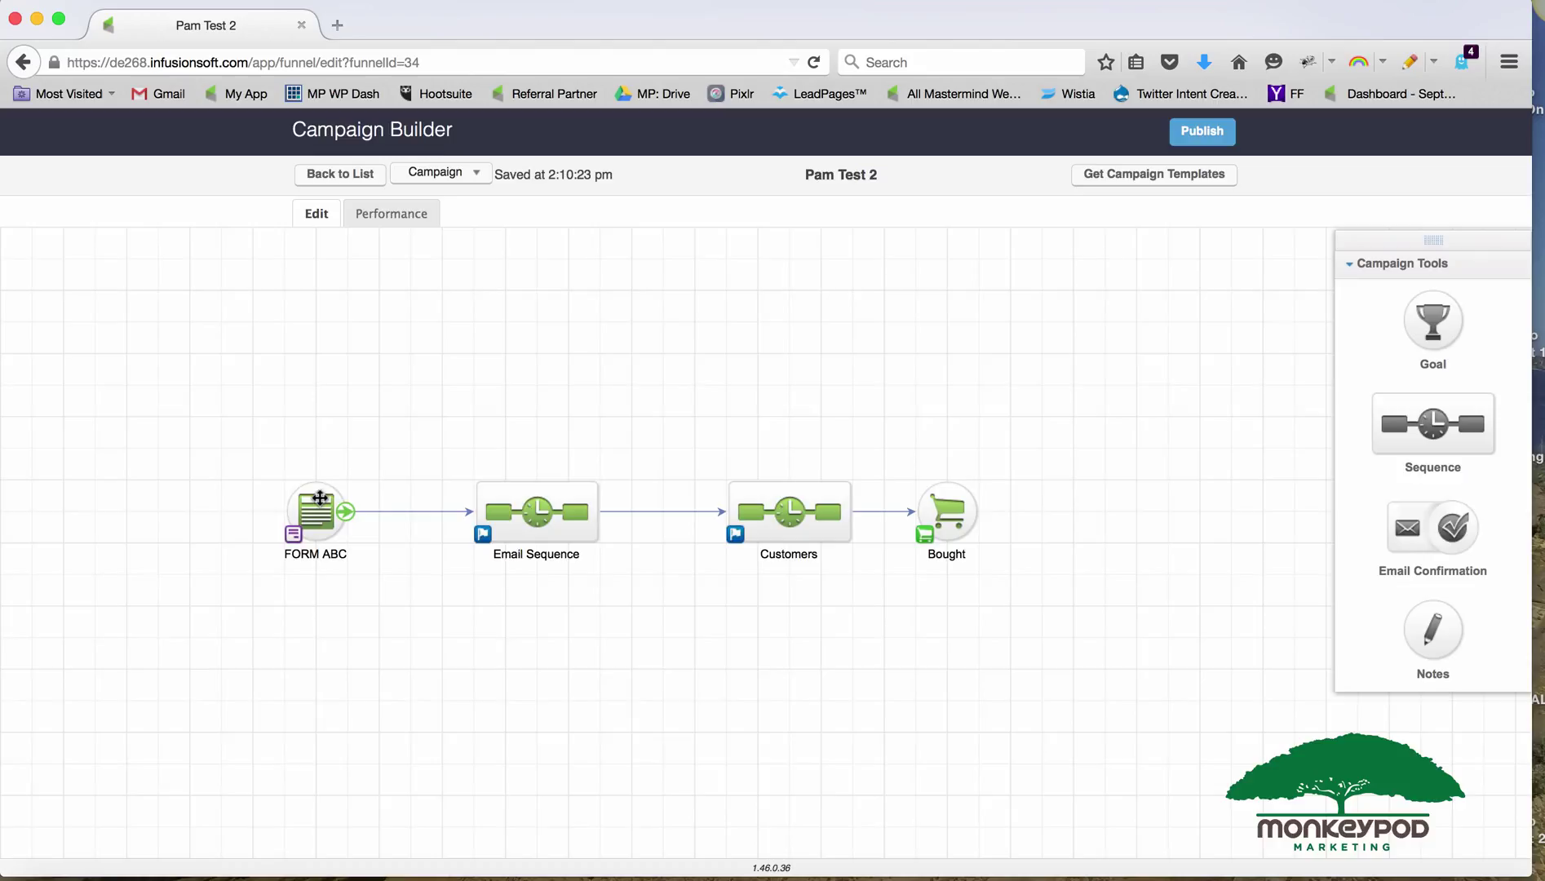
pyautogui.doubleClick(319, 503)
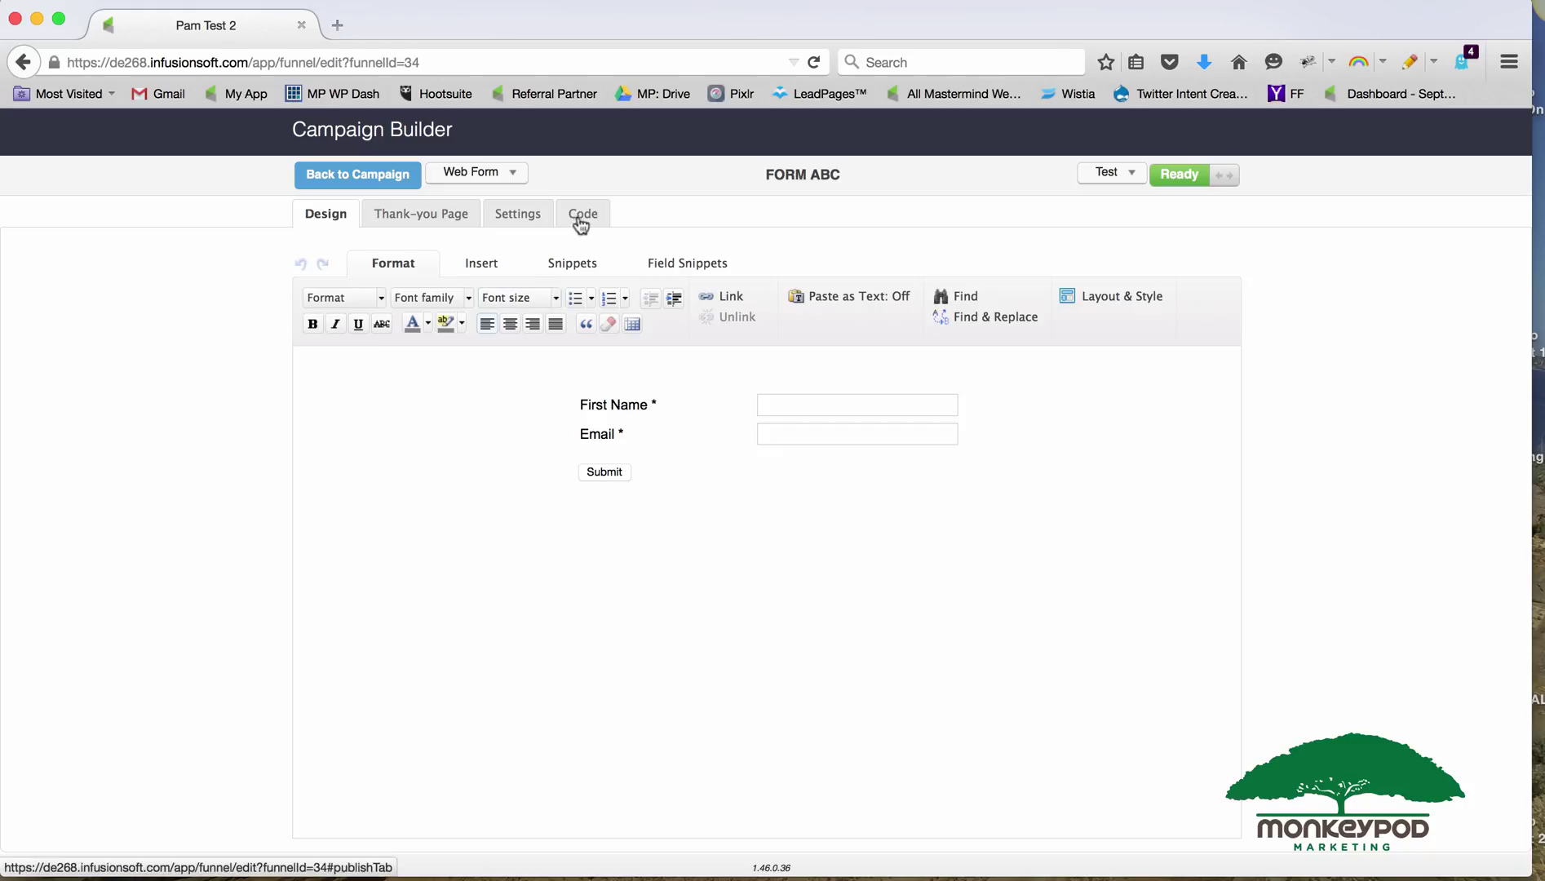
# Review the form's Javascript Snippet embed code.
pyautogui.click(581, 214)
pyautogui.moveTo(713, 486); pyautogui.dragTo(190, 459)
pyautogui.click(315, 225)
pyautogui.click(581, 216)
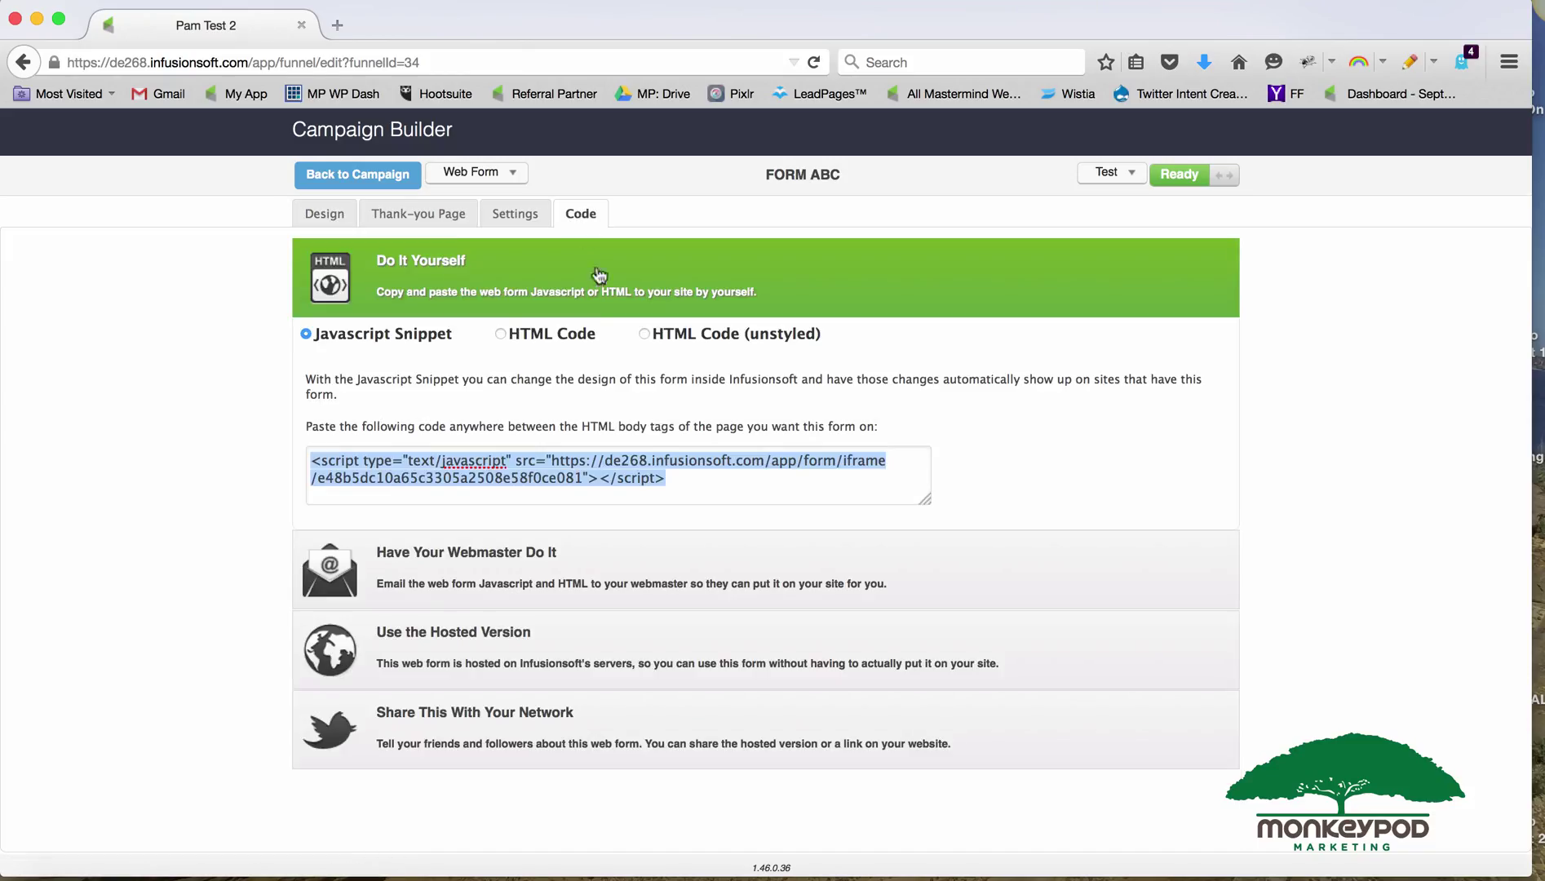
# Scroll through the full HTML Code version of the form.
pyautogui.click(560, 334)
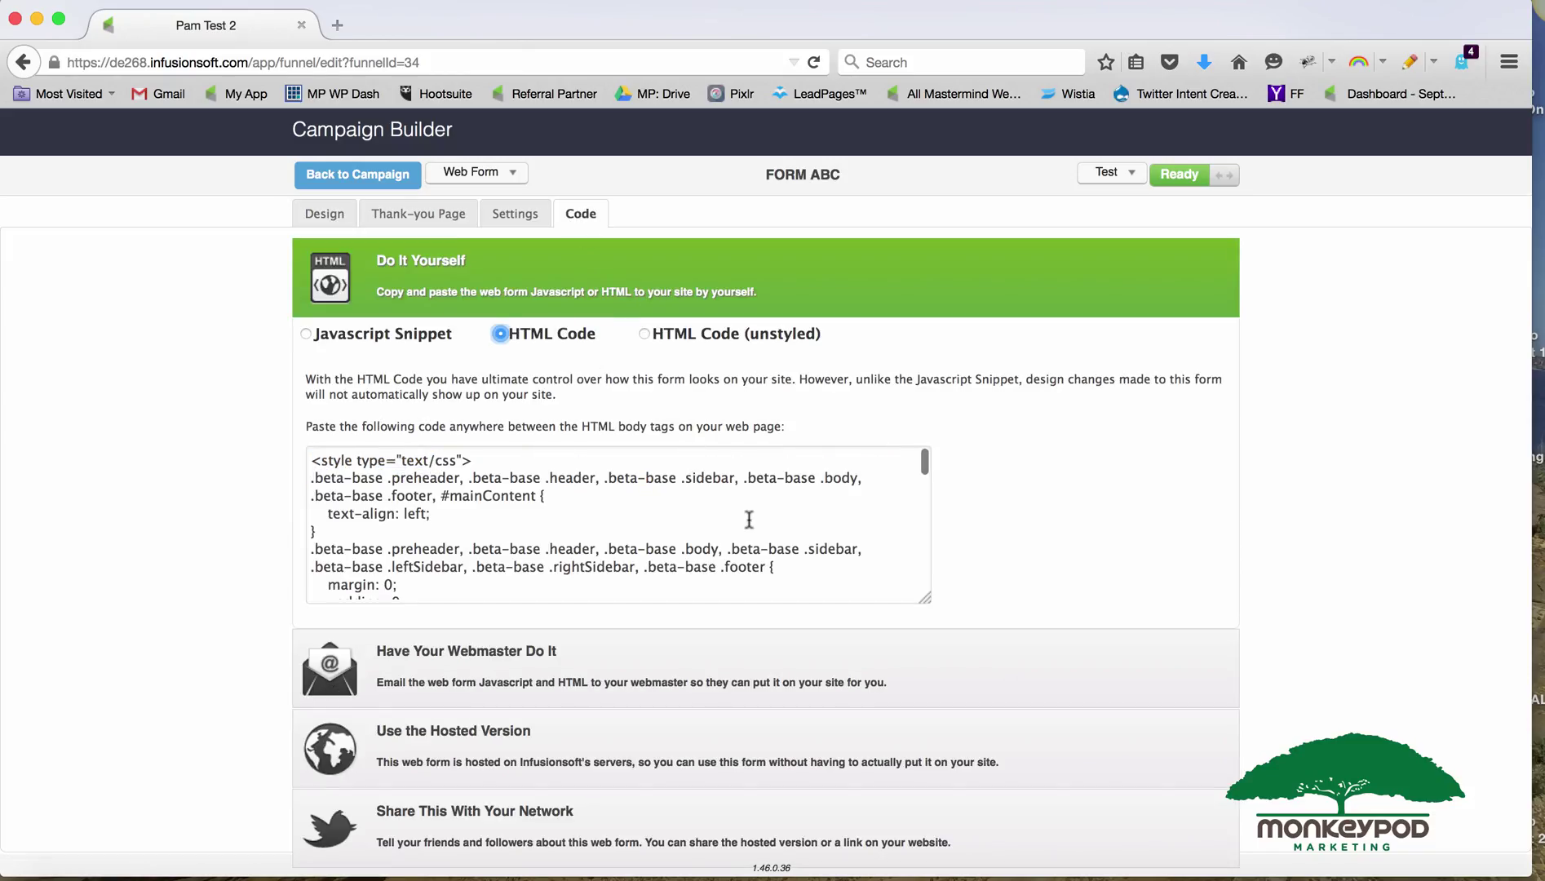
pyautogui.scroll(-10, 749, 520)
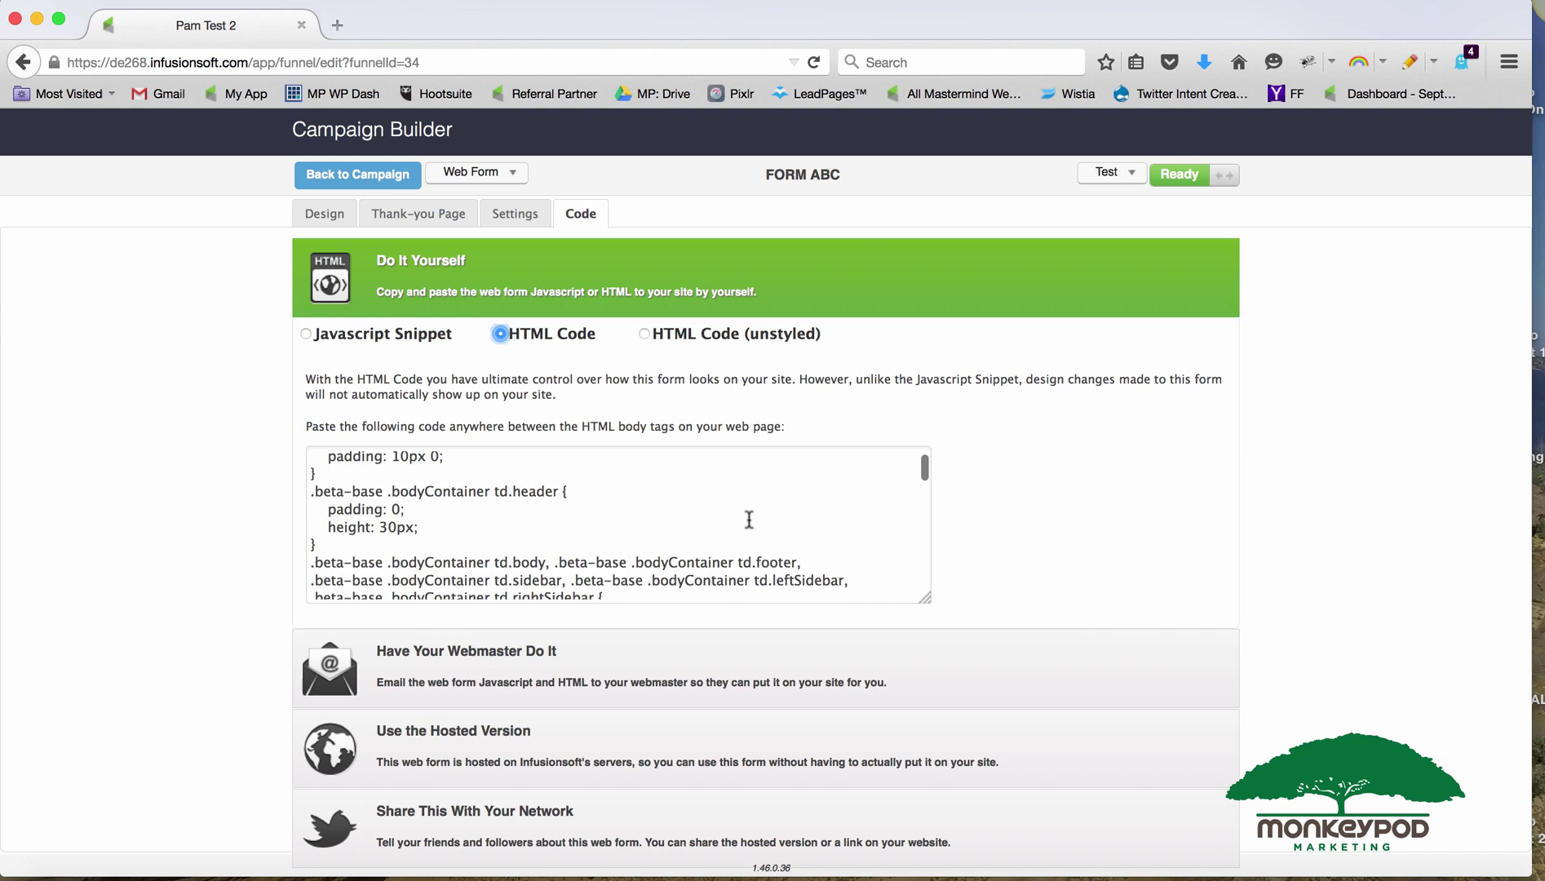
pyautogui.scroll(-10, 749, 519)
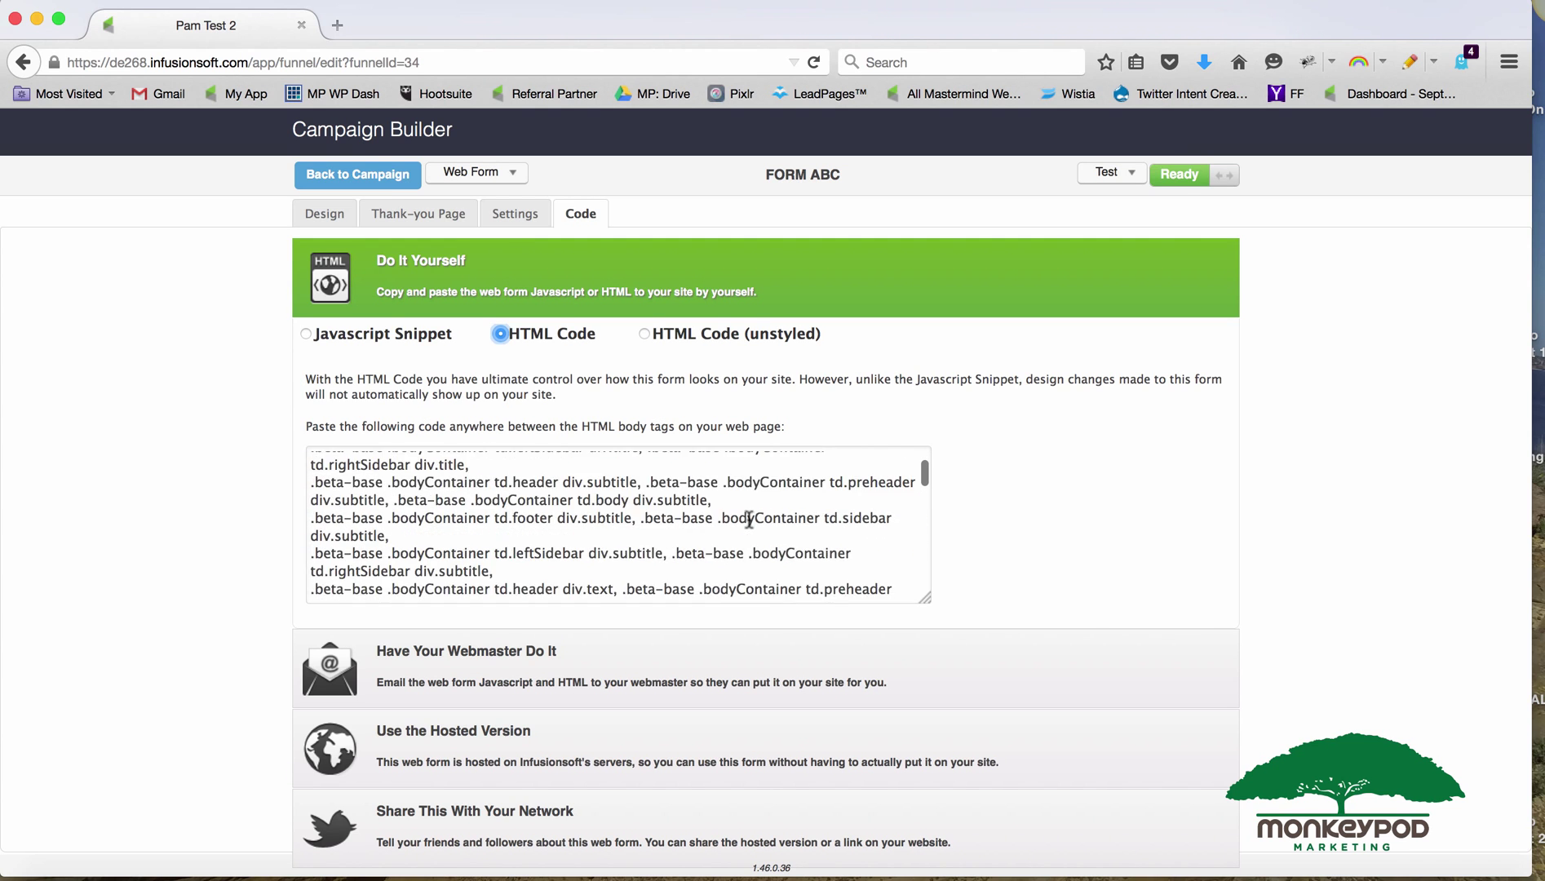
pyautogui.scroll(-10, 748, 520)
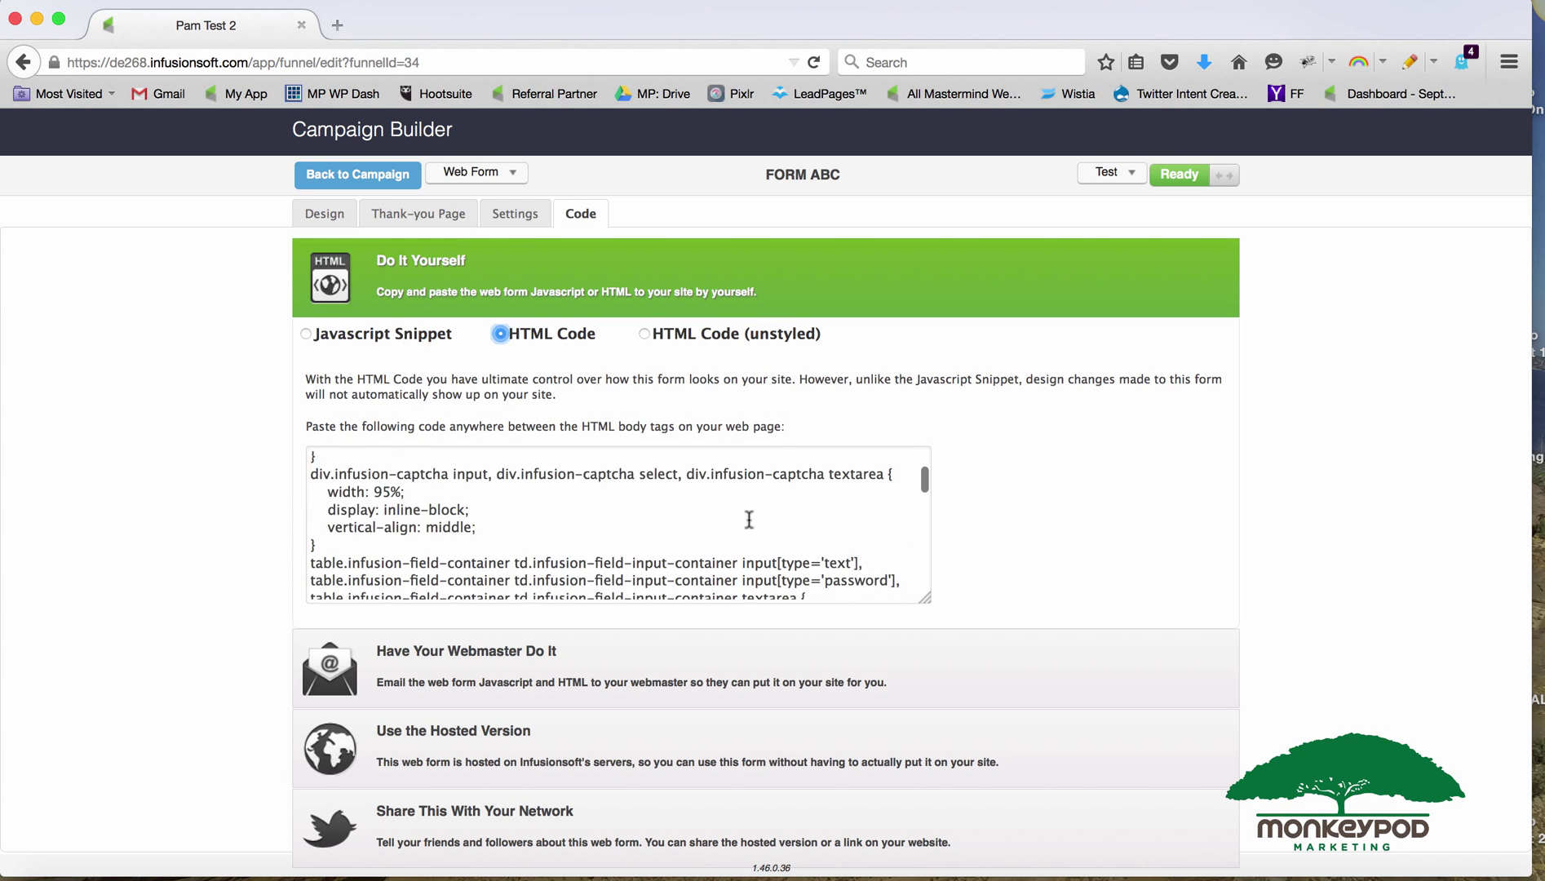
pyautogui.scroll(-5, 749, 520)
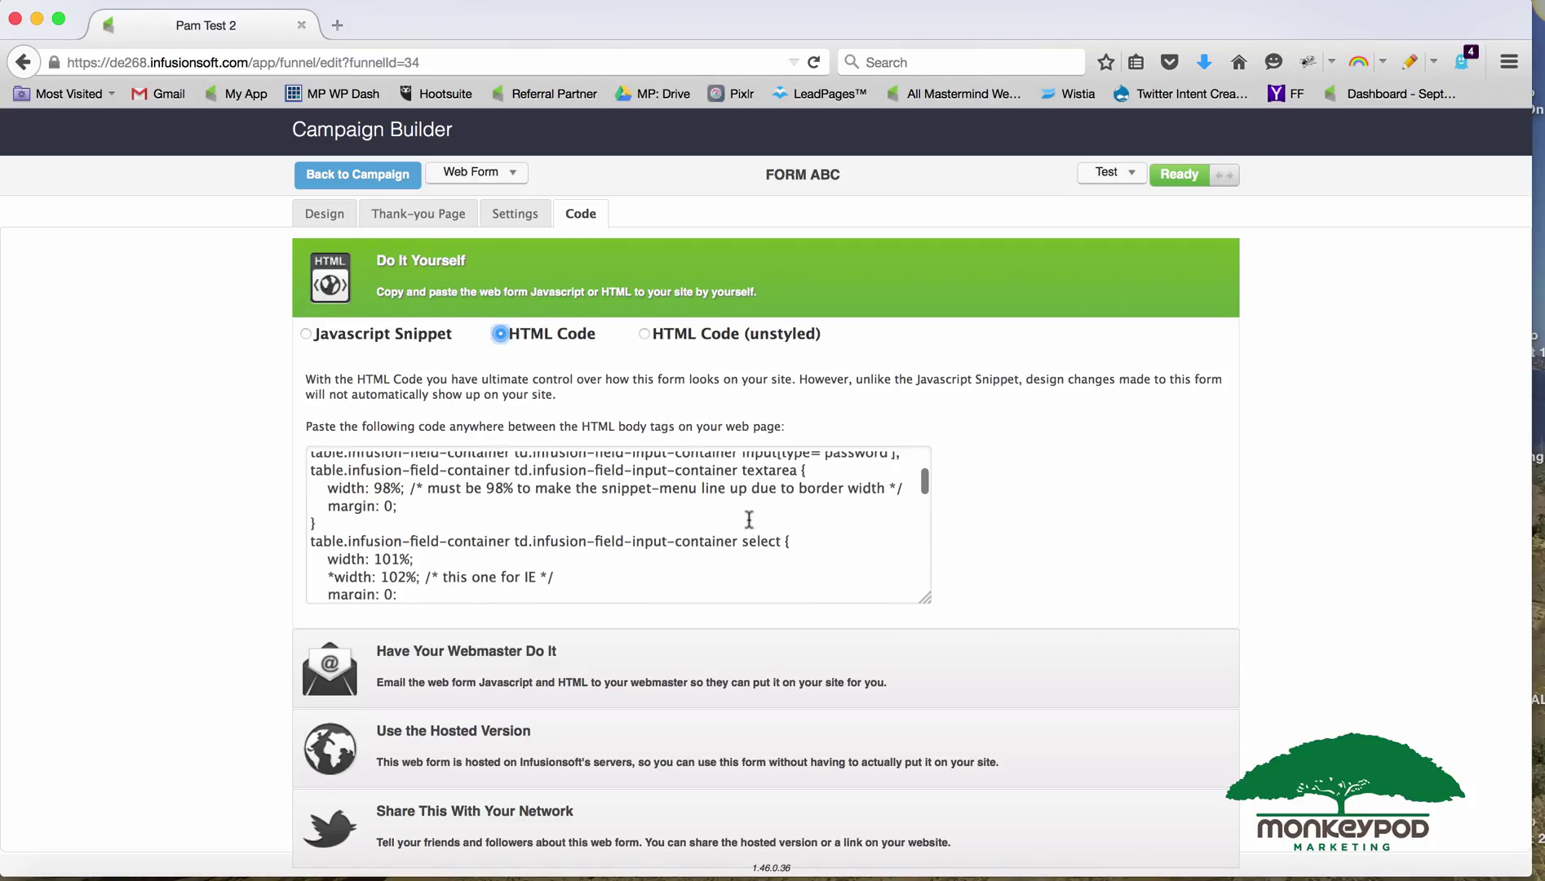
pyautogui.scroll(-5, 748, 520)
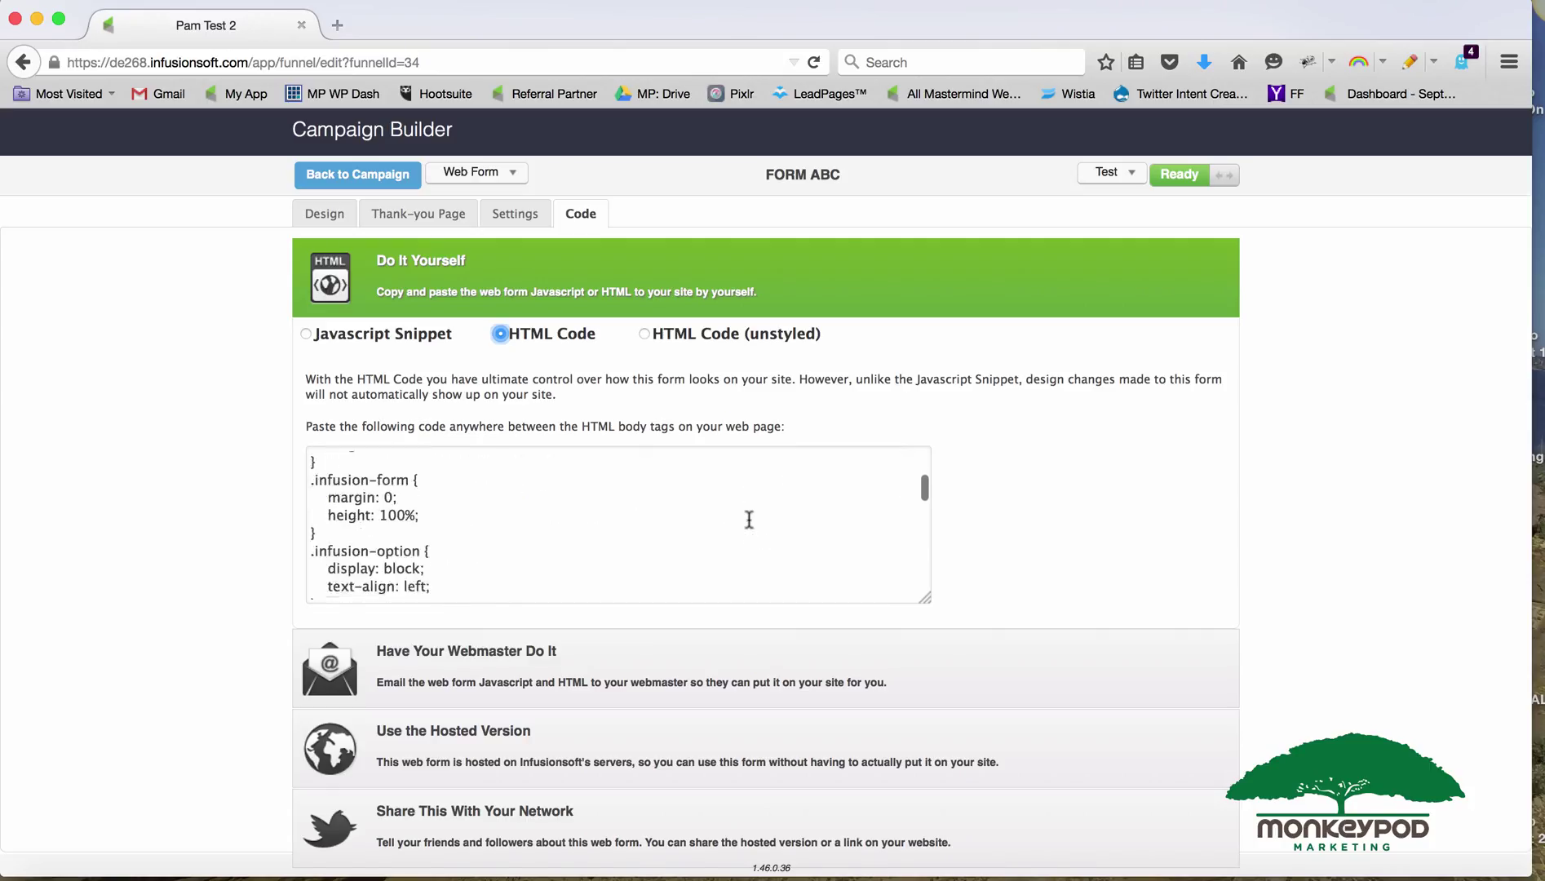
pyautogui.scroll(-10, 749, 520)
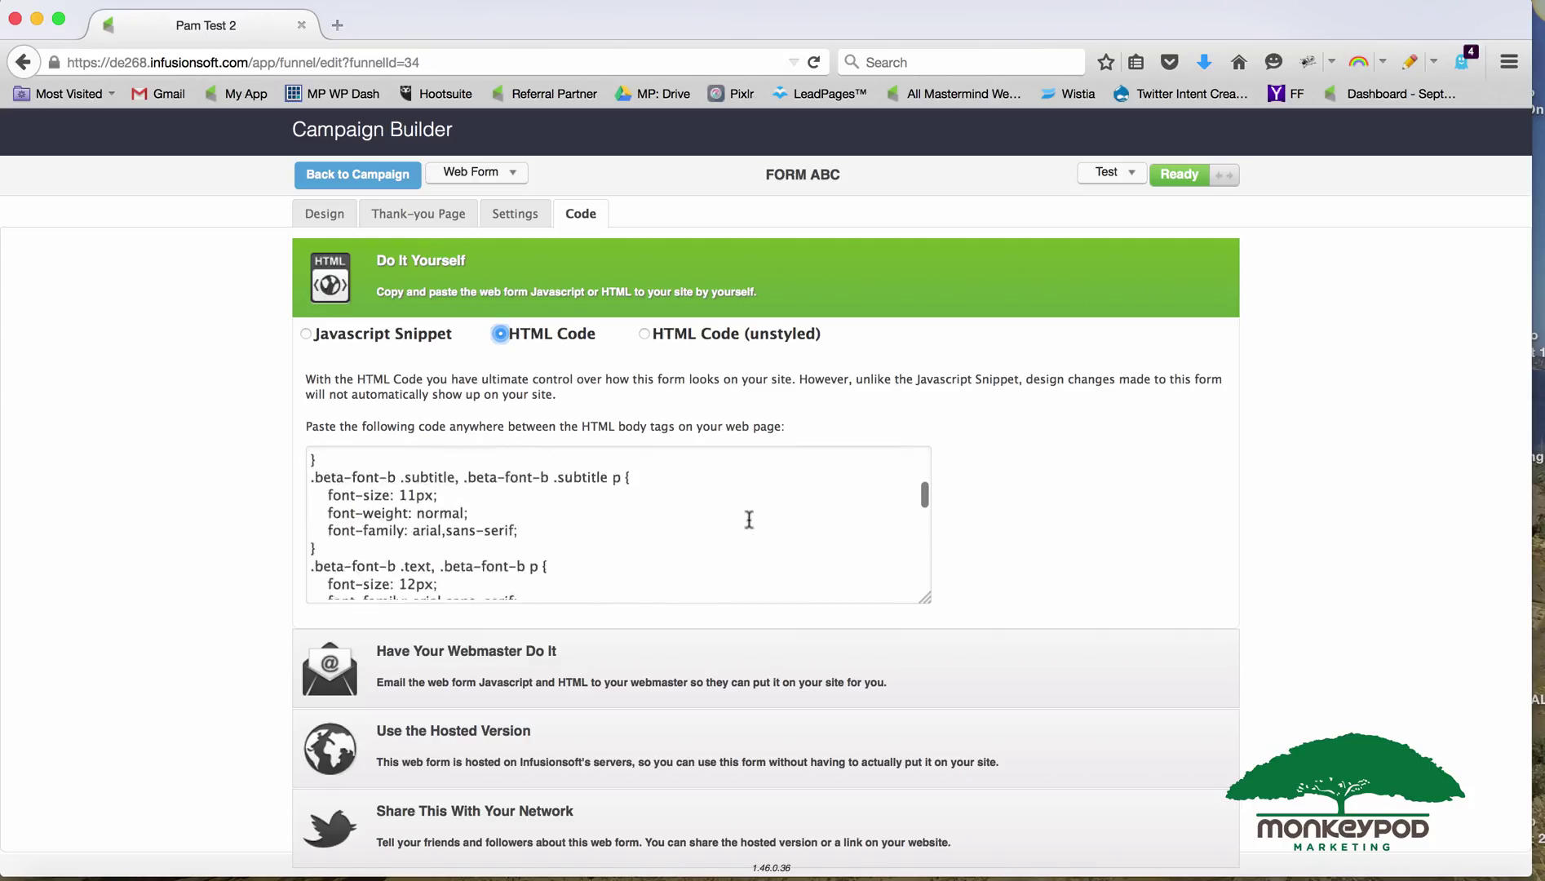
pyautogui.scroll(-5, 749, 520)
# Show the HTML Code (unstyled) and inspect the hidden inf_form_xid value.
pyautogui.click(720, 320)
pyautogui.click(717, 348)
pyautogui.click(701, 294)
pyautogui.click(712, 341)
pyautogui.scroll(10, 753, 548)
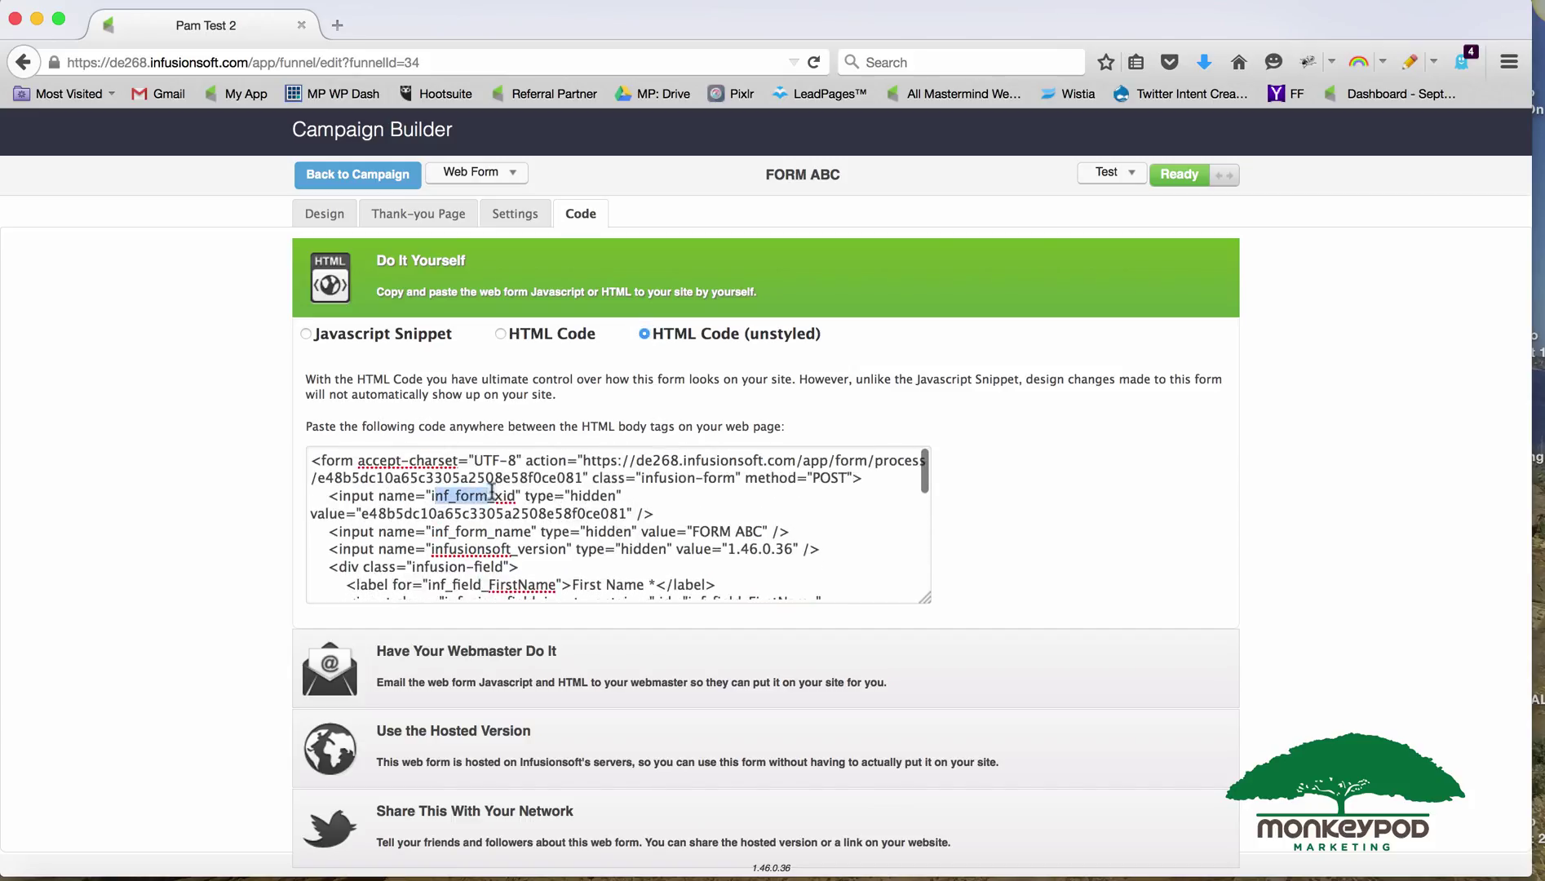
pyautogui.doubleClick(611, 512)
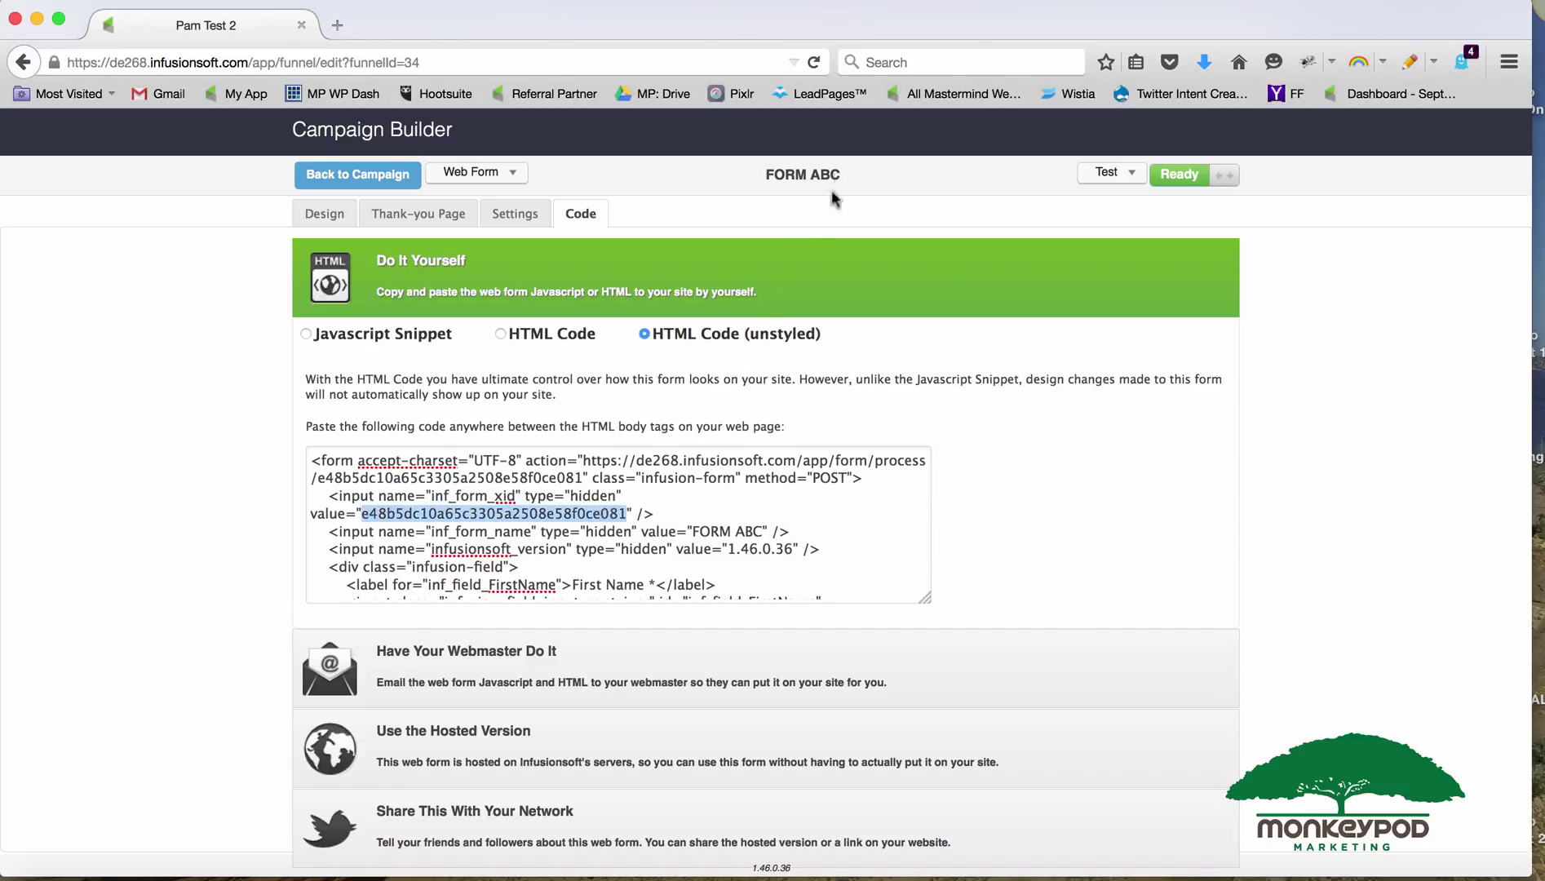
pyautogui.click(775, 176)
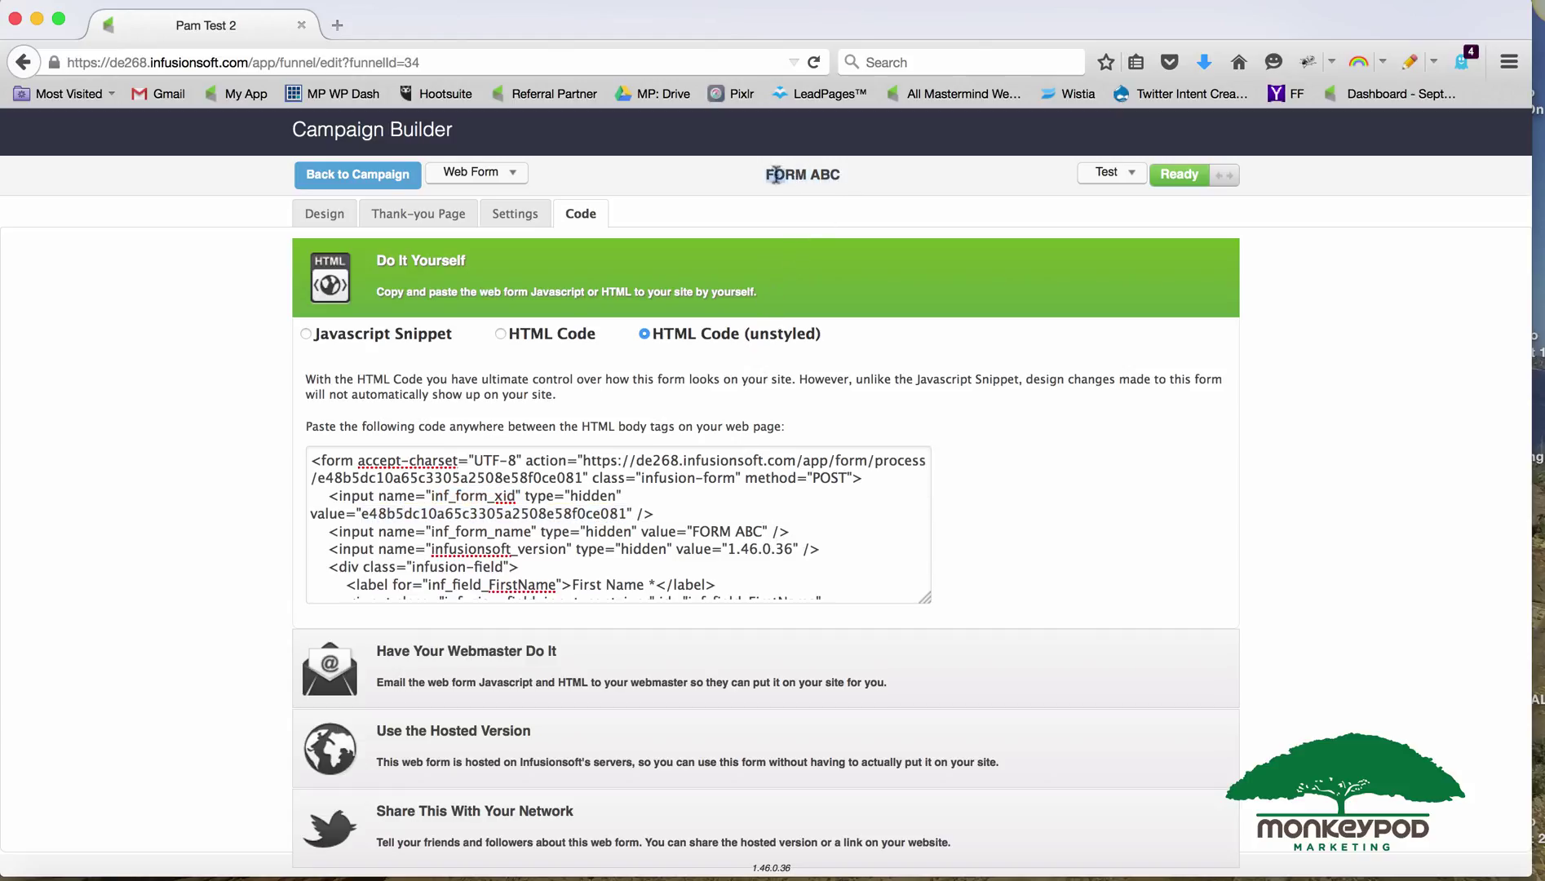
# On the Pam Test 2 canvas, relabel the FORM ABC goal as 'New Form'.
pyautogui.click(380, 184)
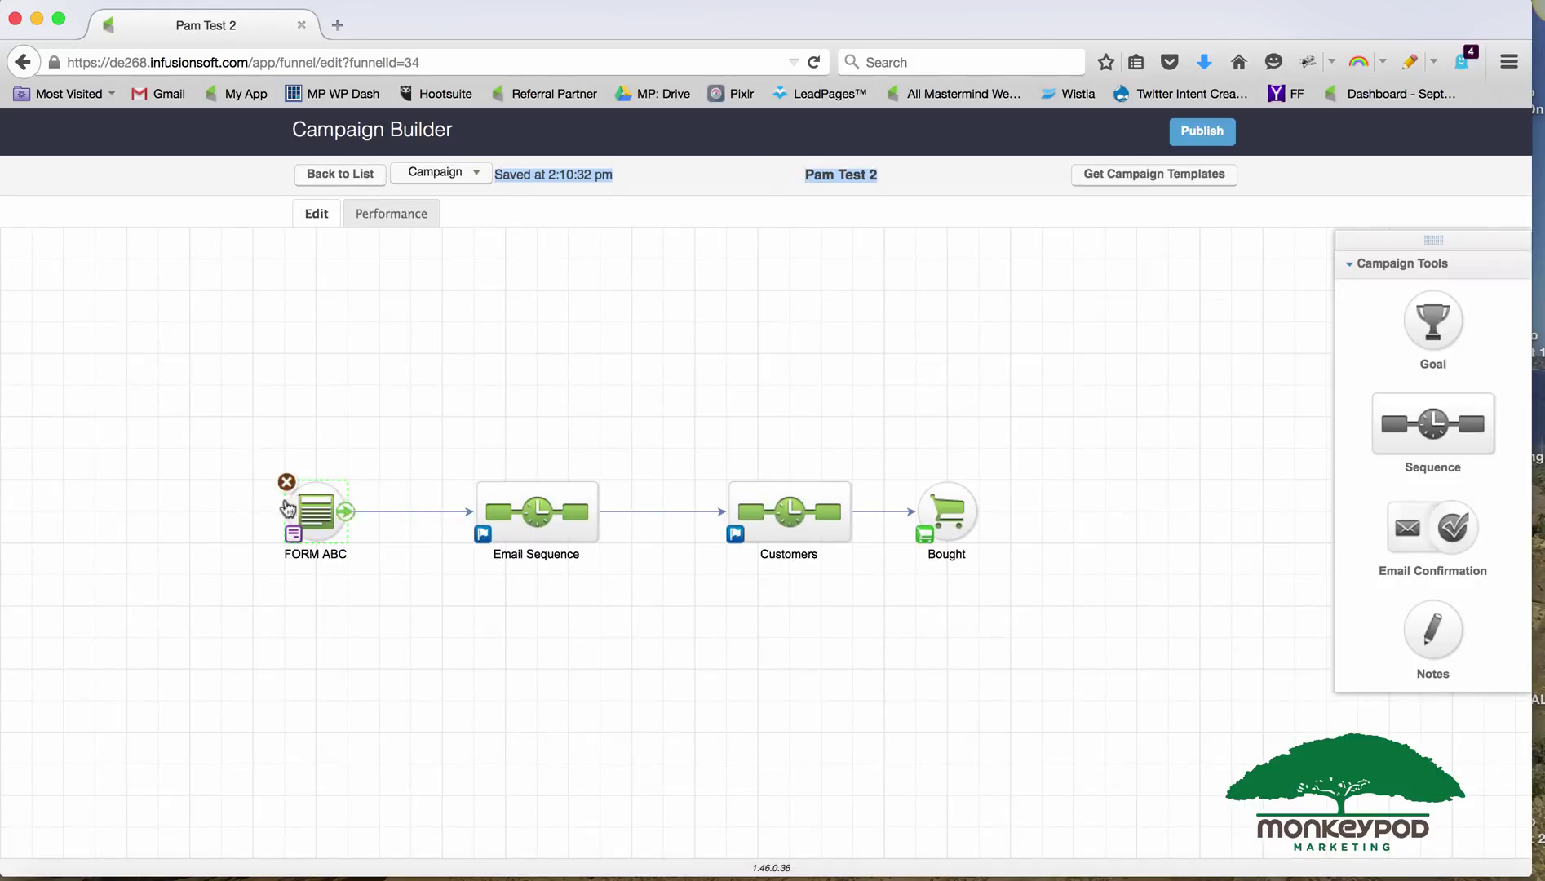
pyautogui.moveTo(244, 439); pyautogui.dragTo(392, 603)
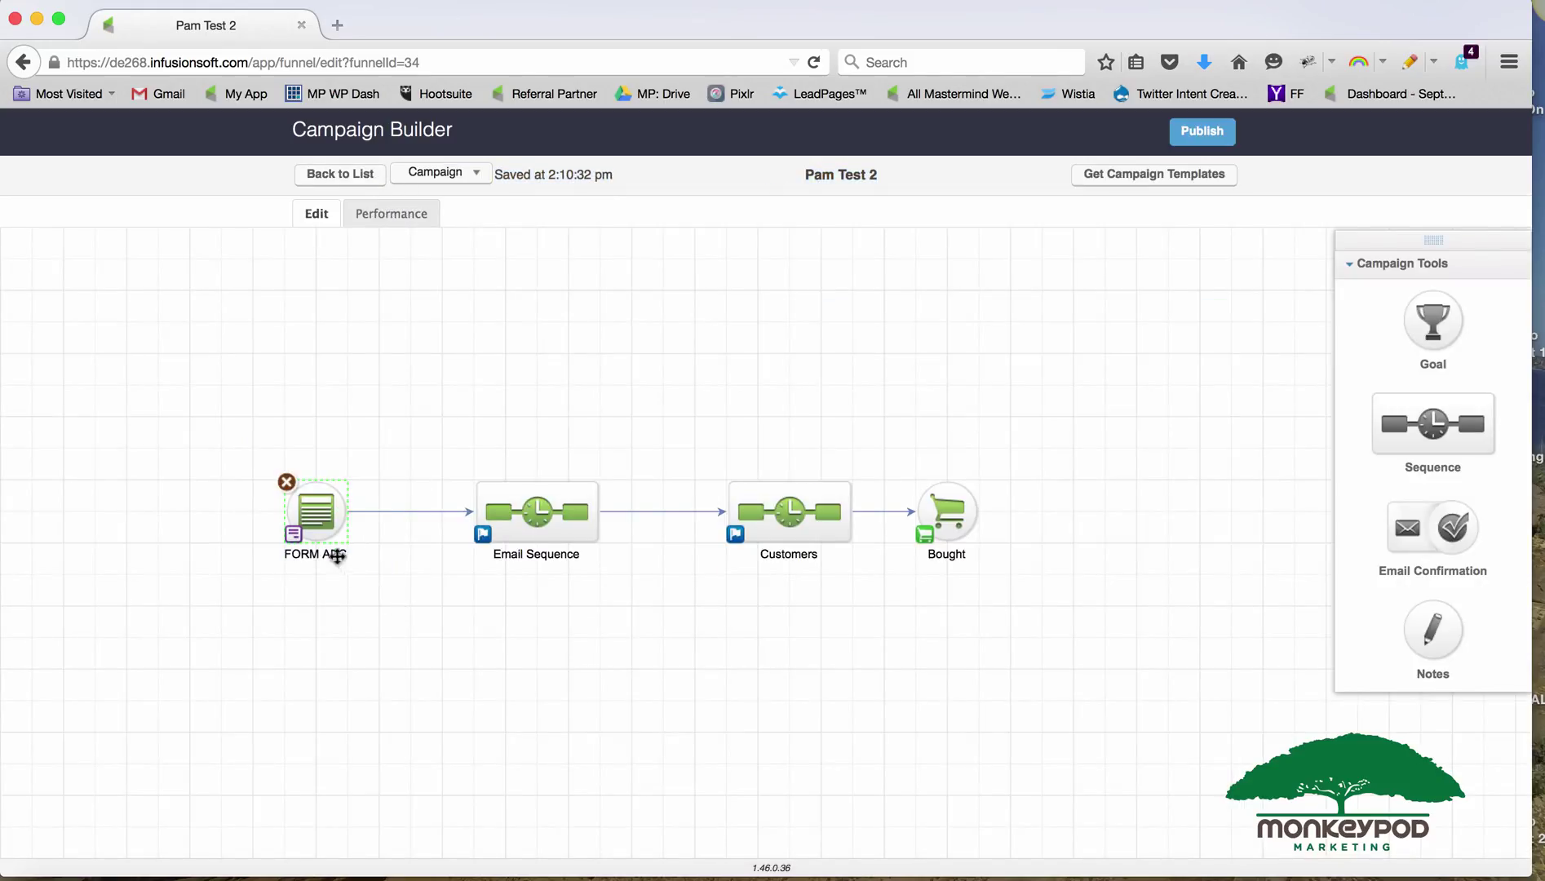
pyautogui.click(337, 557)
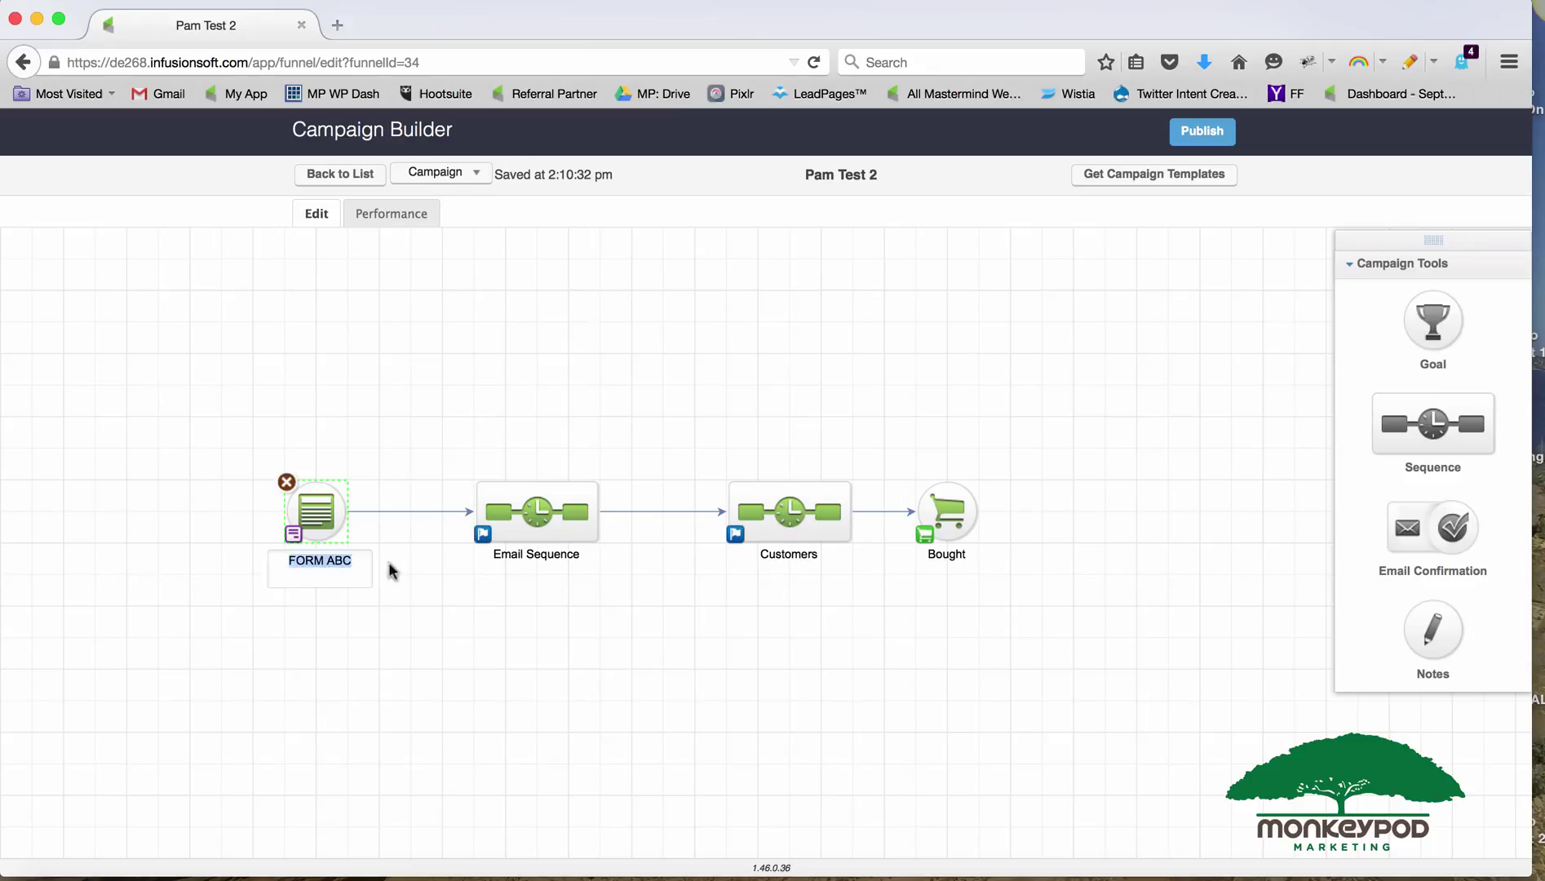
pyautogui.write('New Form')
pyautogui.click(434, 653)
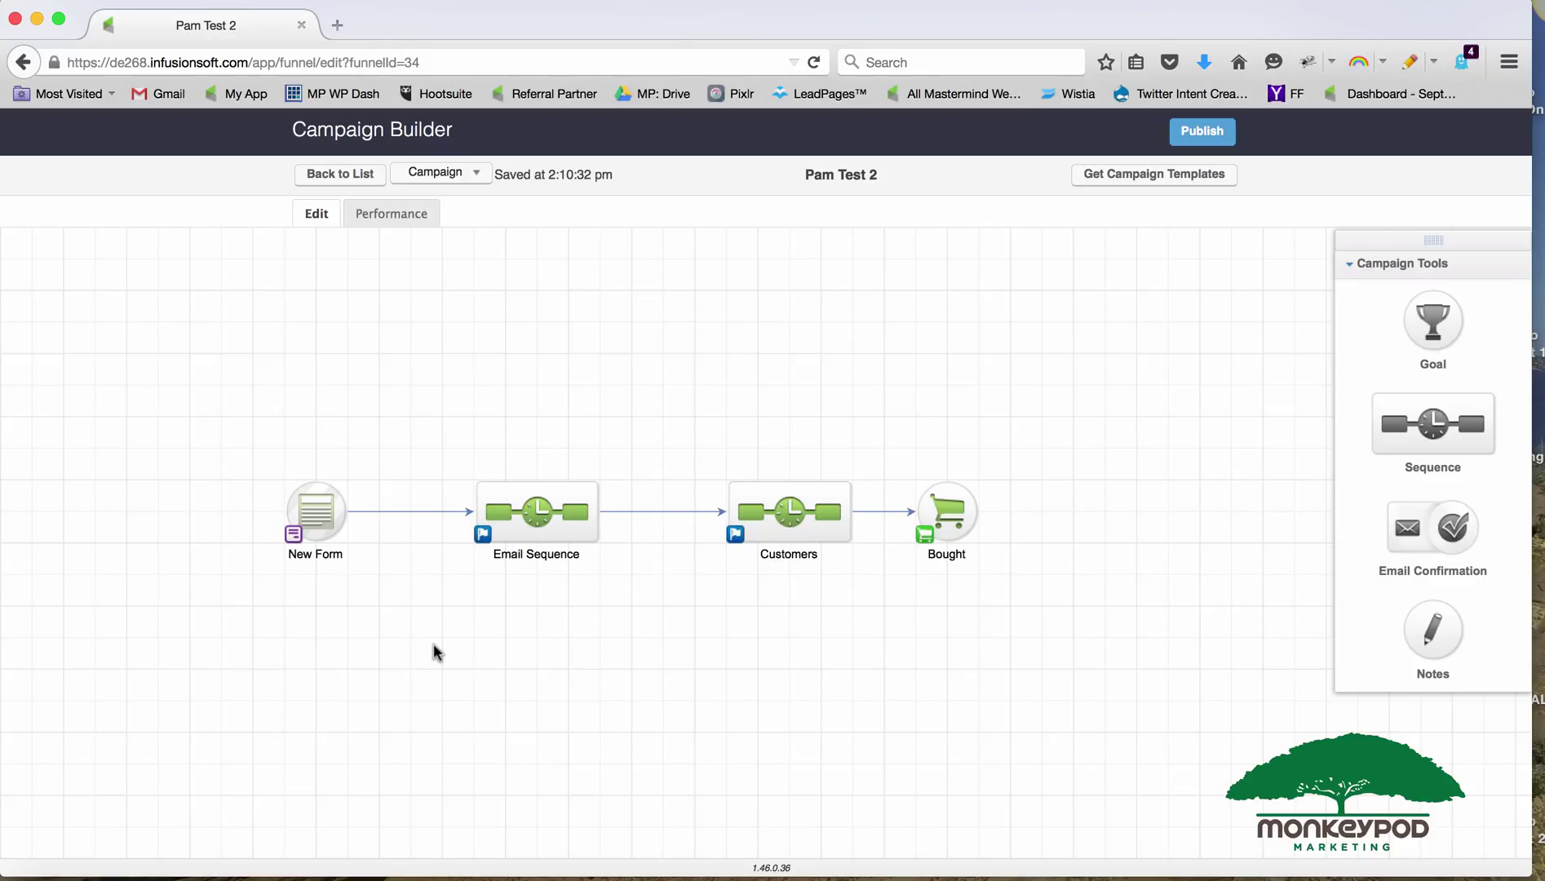
pyautogui.moveTo(314, 512)
# In Pam Test, delete the FORM ABC to Email Sequence link and move that branch higher.
pyautogui.click(359, 176)
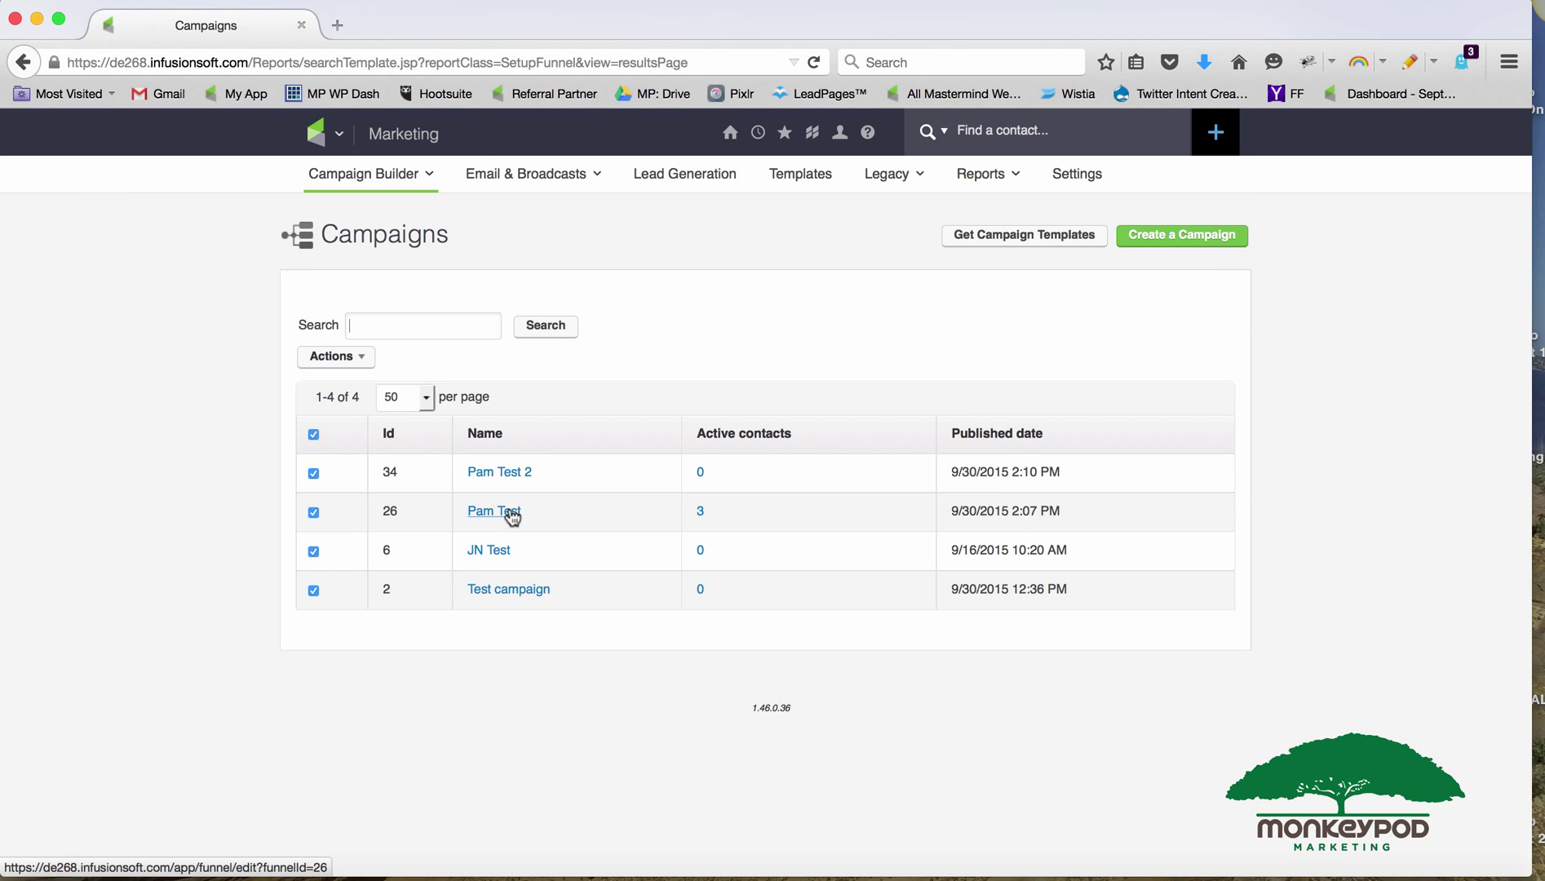
pyautogui.click(509, 512)
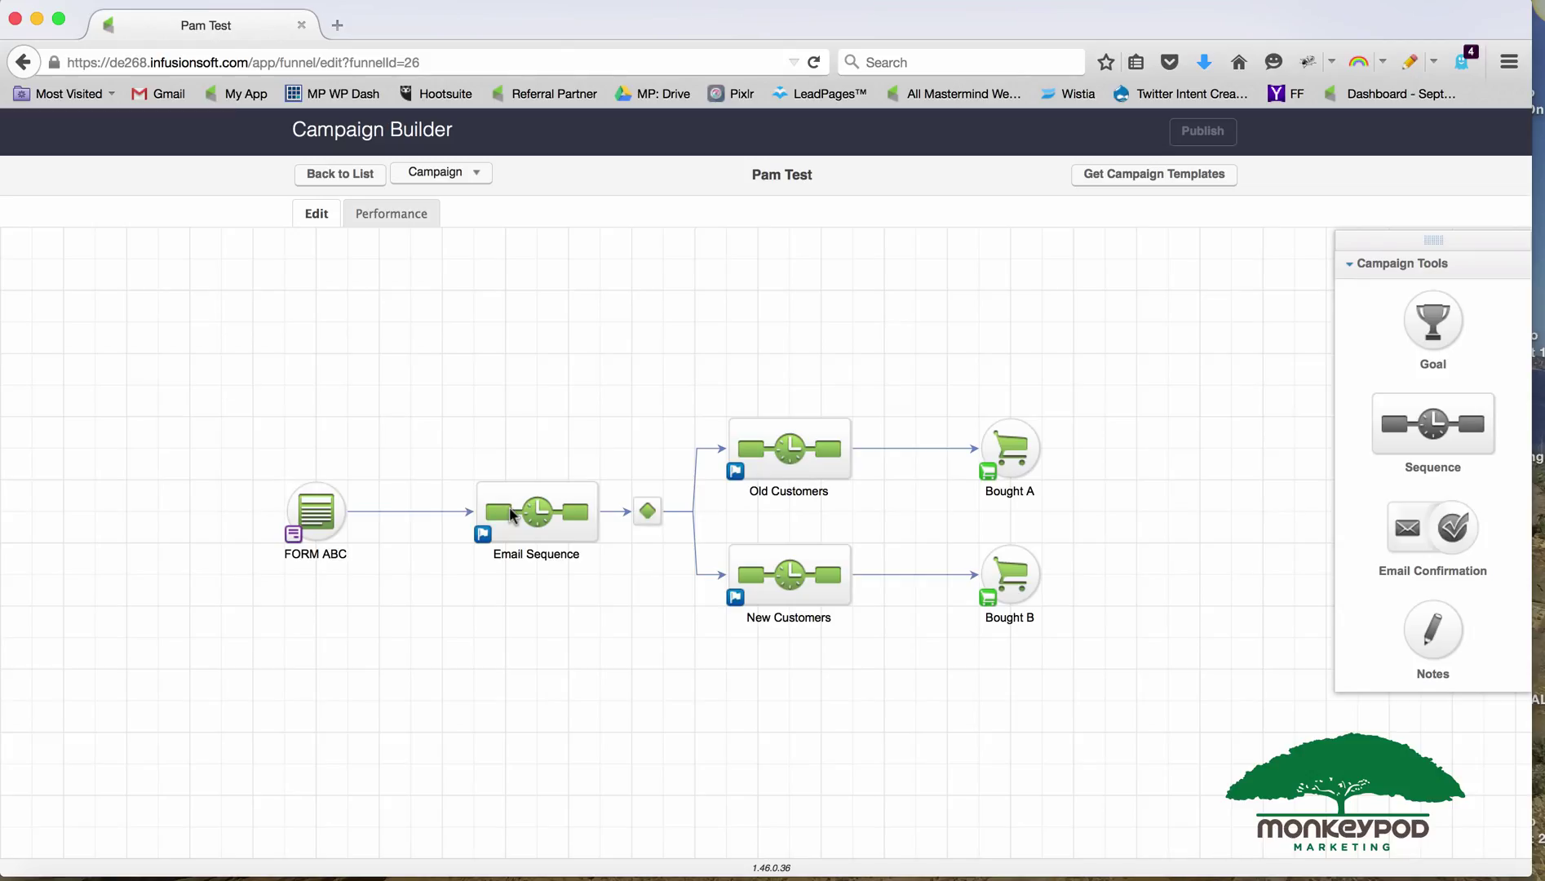
pyautogui.click(449, 512)
pyautogui.press('Delete')
pyautogui.moveTo(453, 381); pyautogui.dragTo(1149, 750)
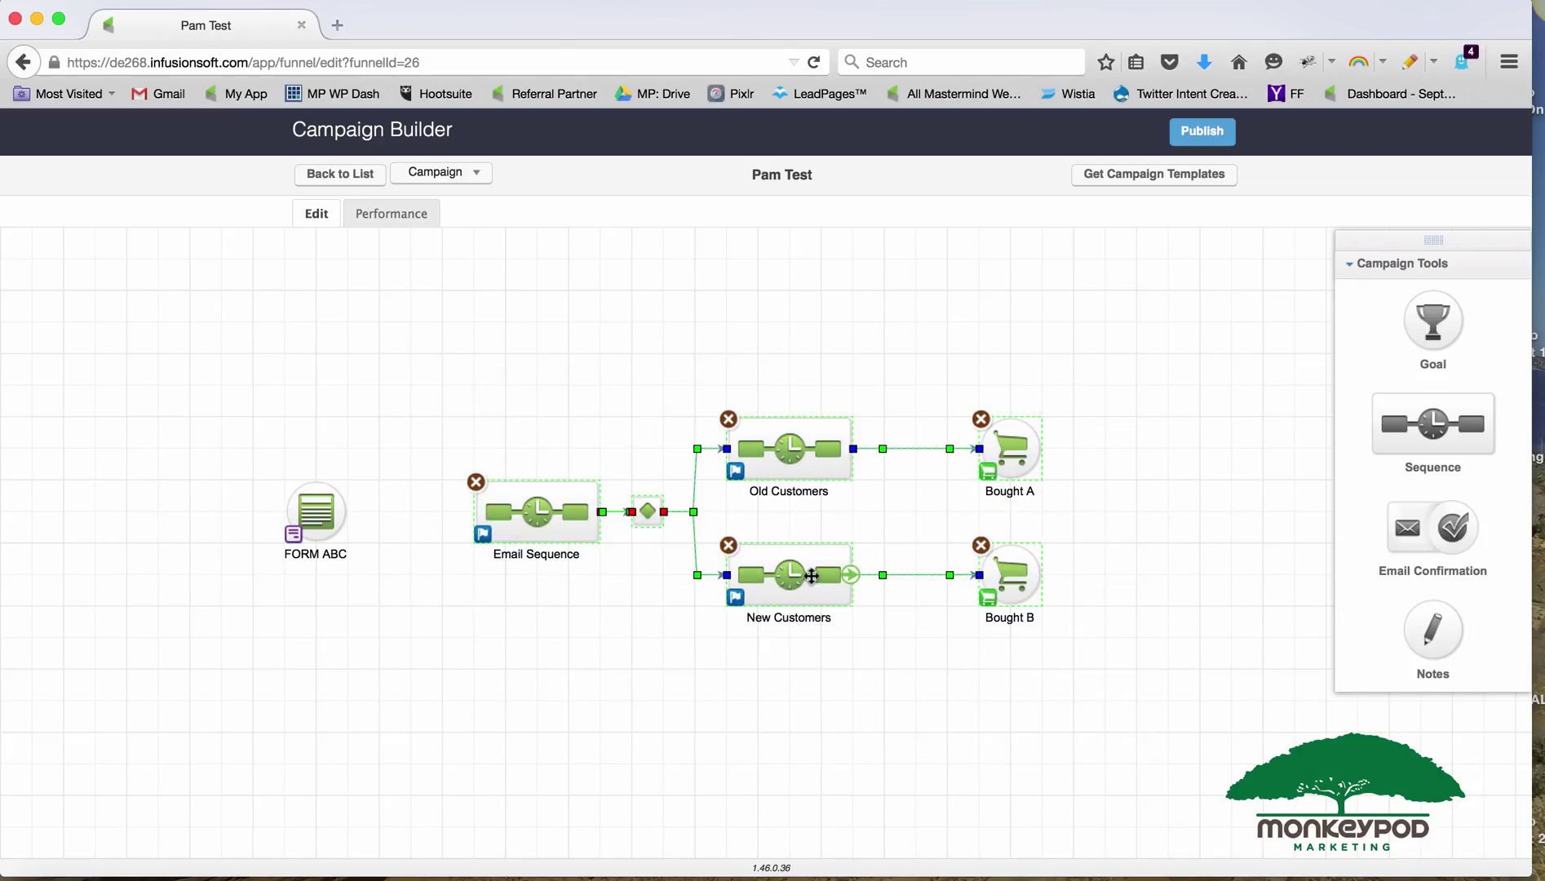
pyautogui.moveTo(812, 576); pyautogui.dragTo(804, 355)
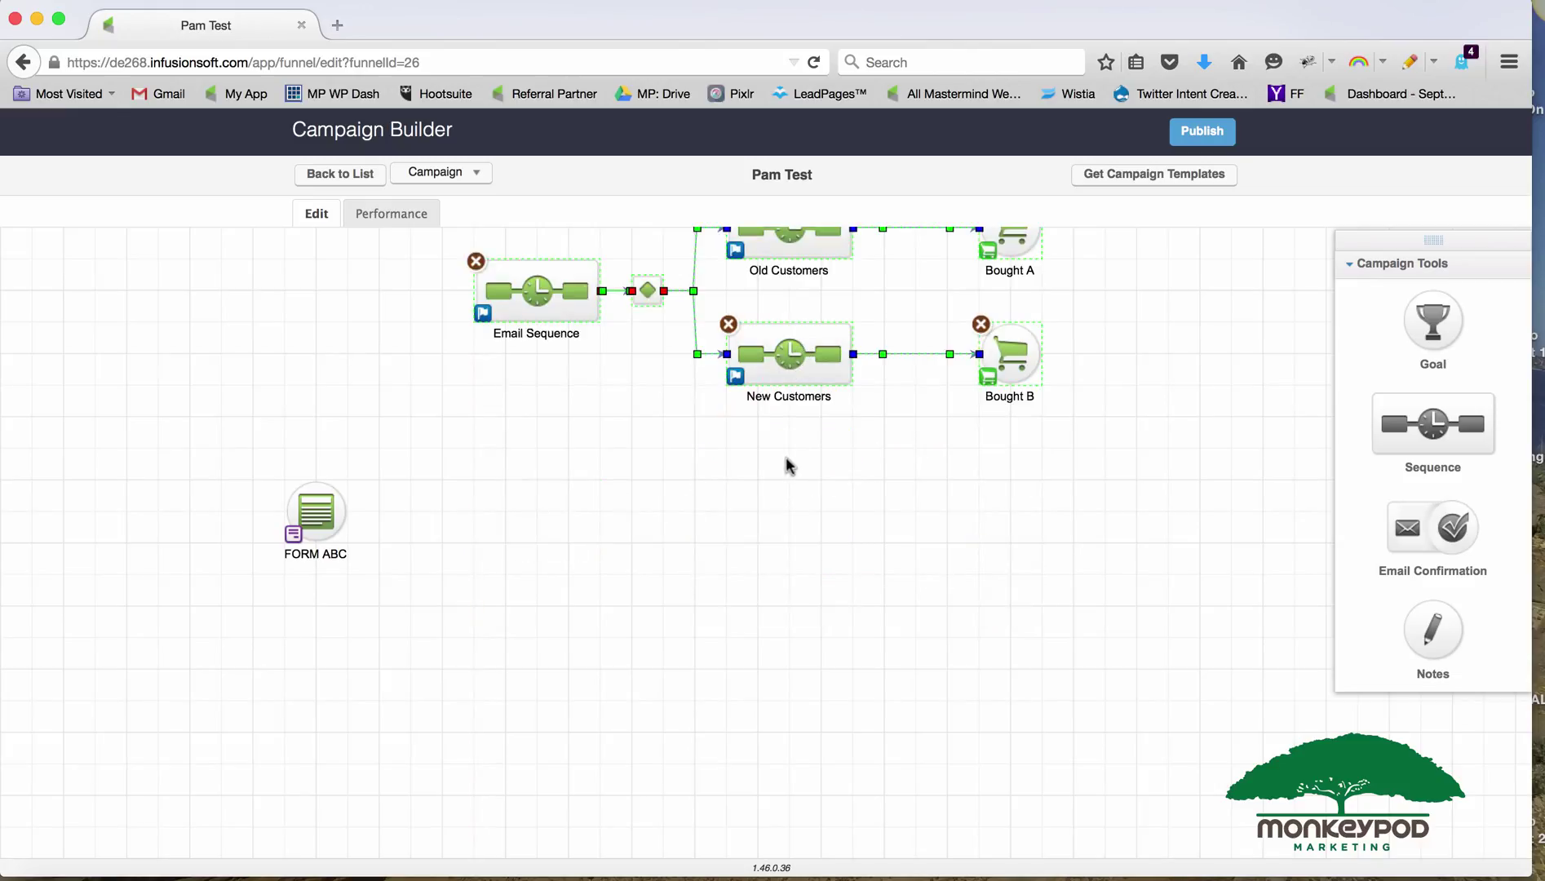
# Add a new sequence linked from FORM ABC and name it 'Send to Pam 2'.
pyautogui.moveTo(1418, 425); pyautogui.dragTo(447, 504)
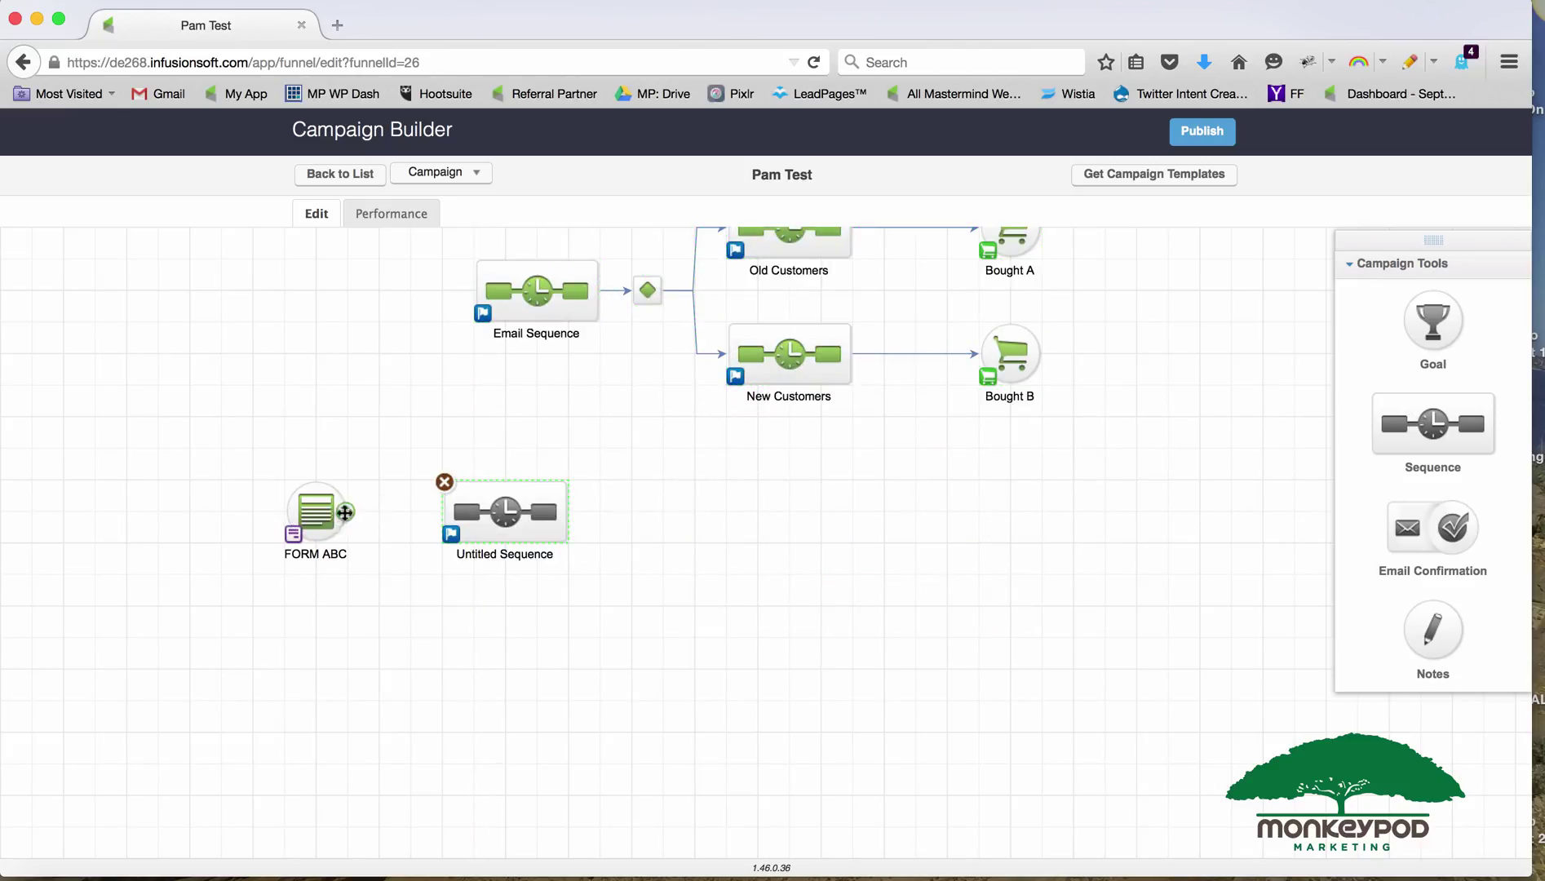
pyautogui.moveTo(345, 512); pyautogui.dragTo(513, 548)
pyautogui.click(513, 548)
pyautogui.write('Send to Pay')
pyautogui.press('BackSpace')
pyautogui.write('m 2')
pyautogui.click(511, 591)
# Add an apply-tag step after Start in the Send to Pam 2 sequence.
pyautogui.click(507, 525)
pyautogui.doubleClick(507, 525)
pyautogui.click(1375, 729)
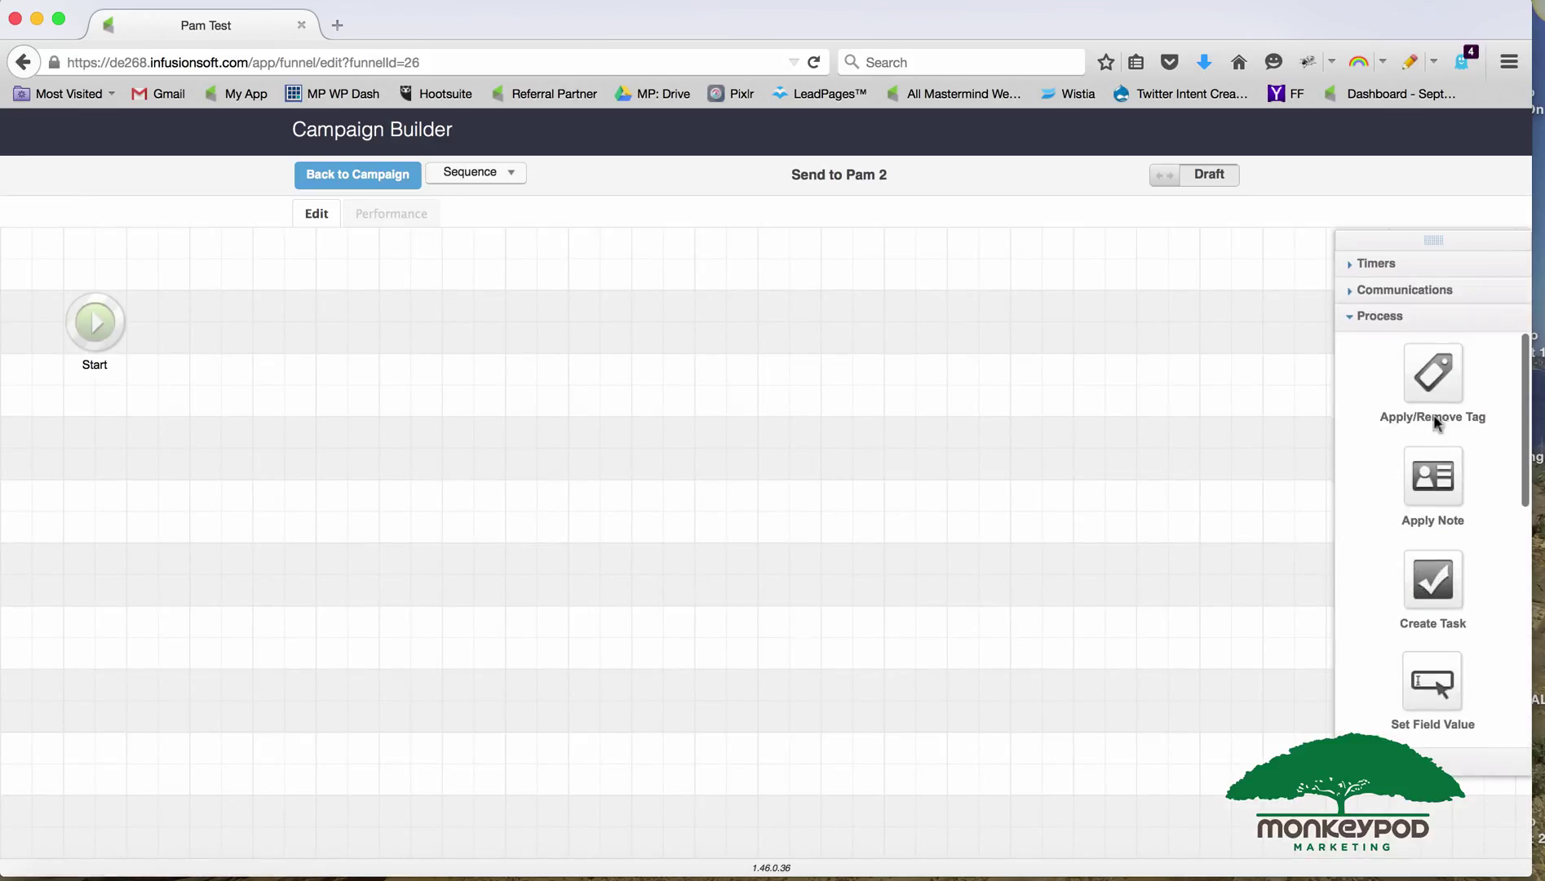
pyautogui.moveTo(1180, 401); pyautogui.dragTo(374, 319)
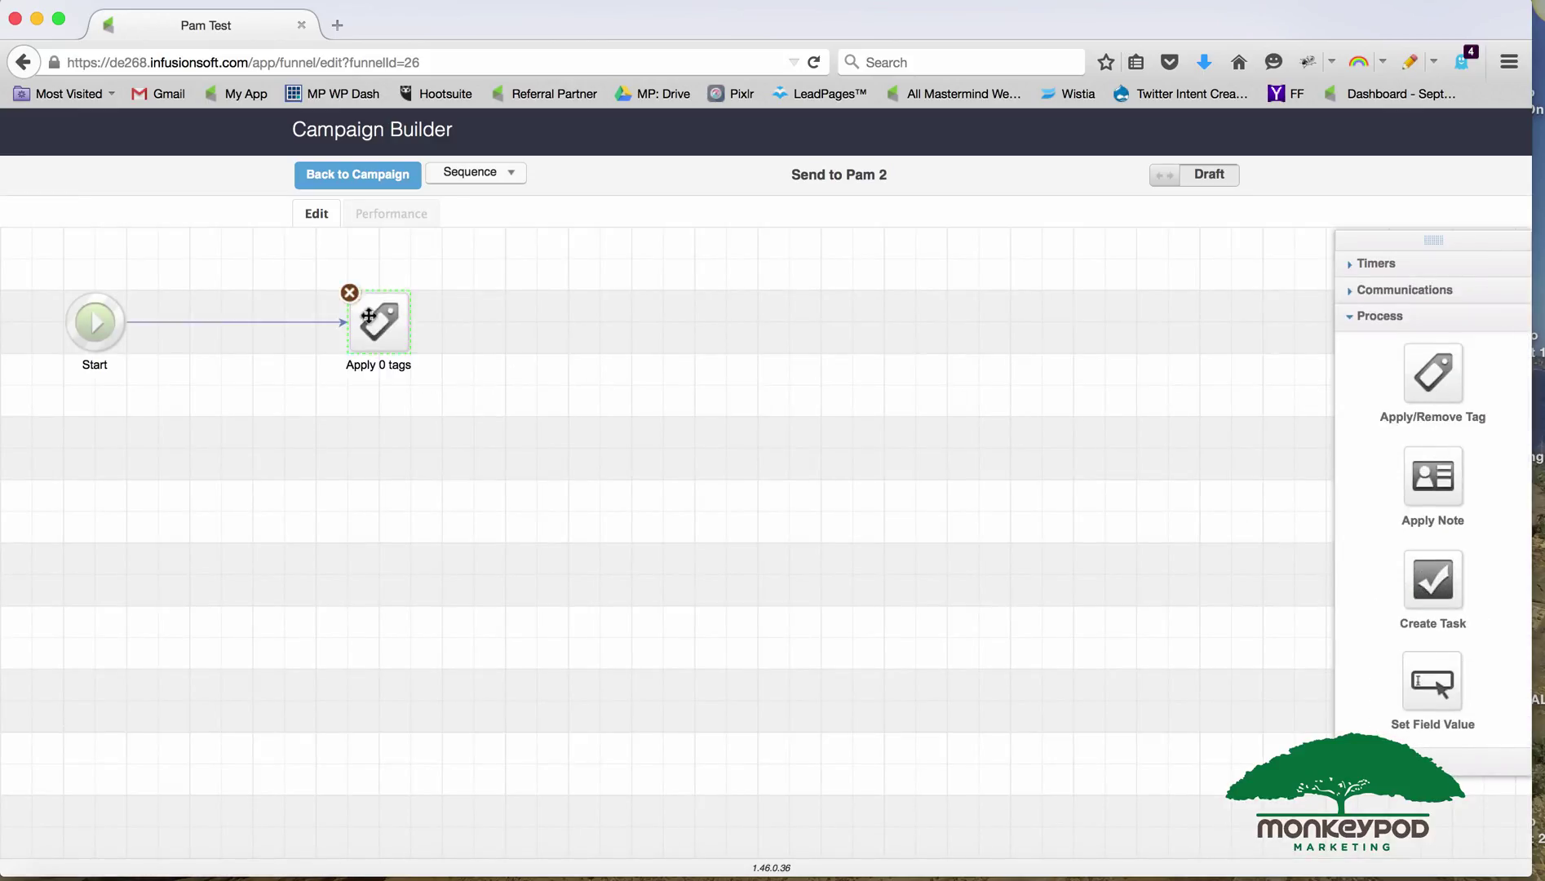
pyautogui.doubleClick(371, 322)
# Create 'Pam 2 Trigger Tag' under Test Tags, apply it, and mark the sequence Ready.
pyautogui.click(738, 428)
pyautogui.write('Pam')
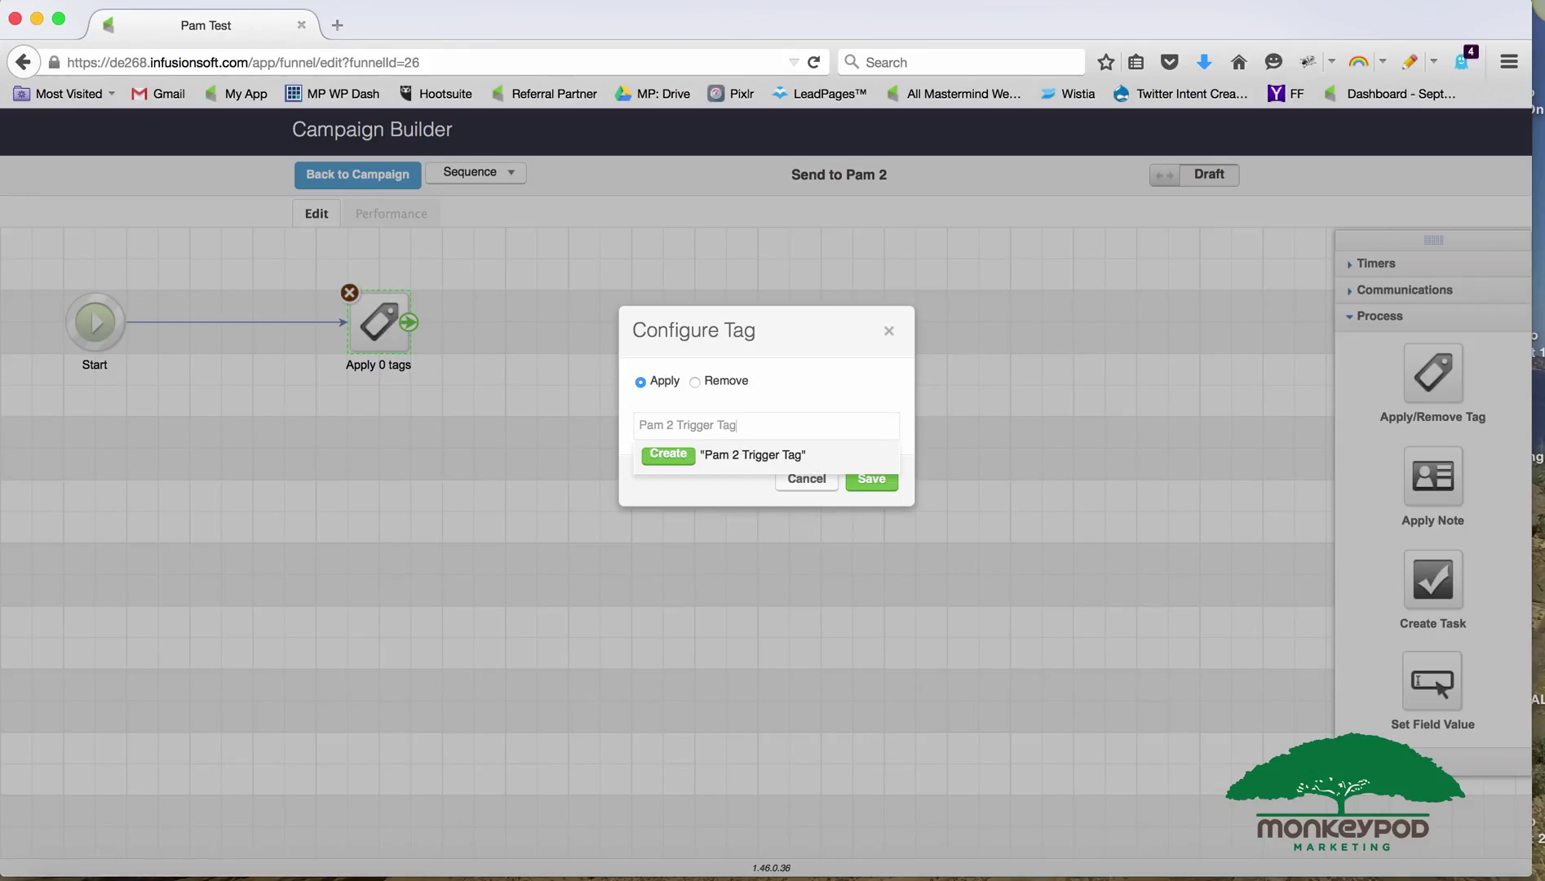
pyautogui.write(' 2 Trigger Tag')
pyautogui.click(668, 454)
pyautogui.click(725, 522)
pyautogui.click(722, 591)
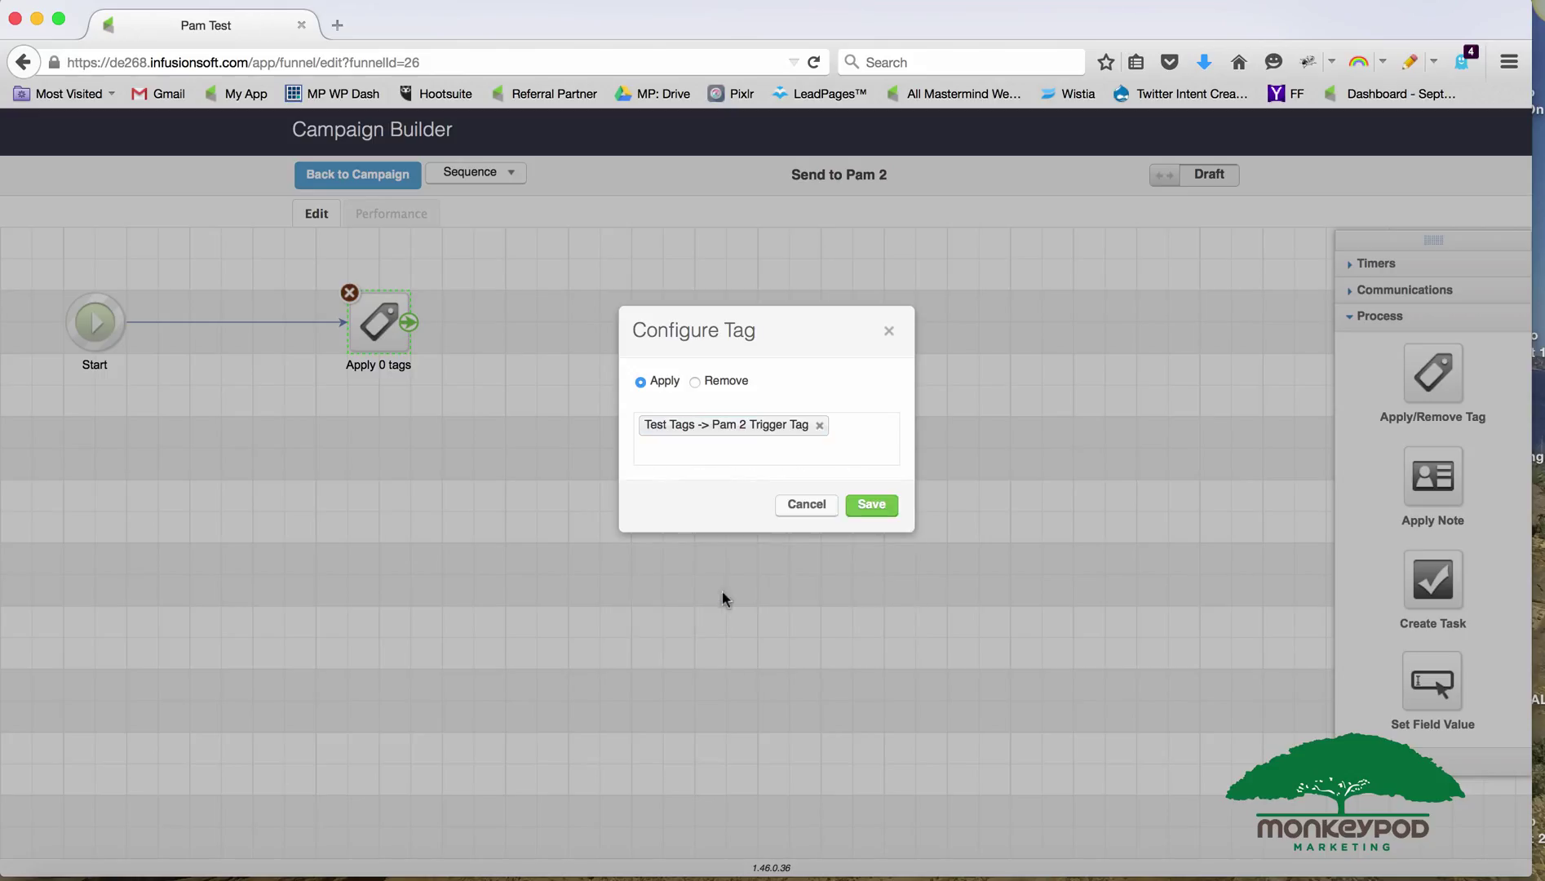
pyautogui.click(871, 505)
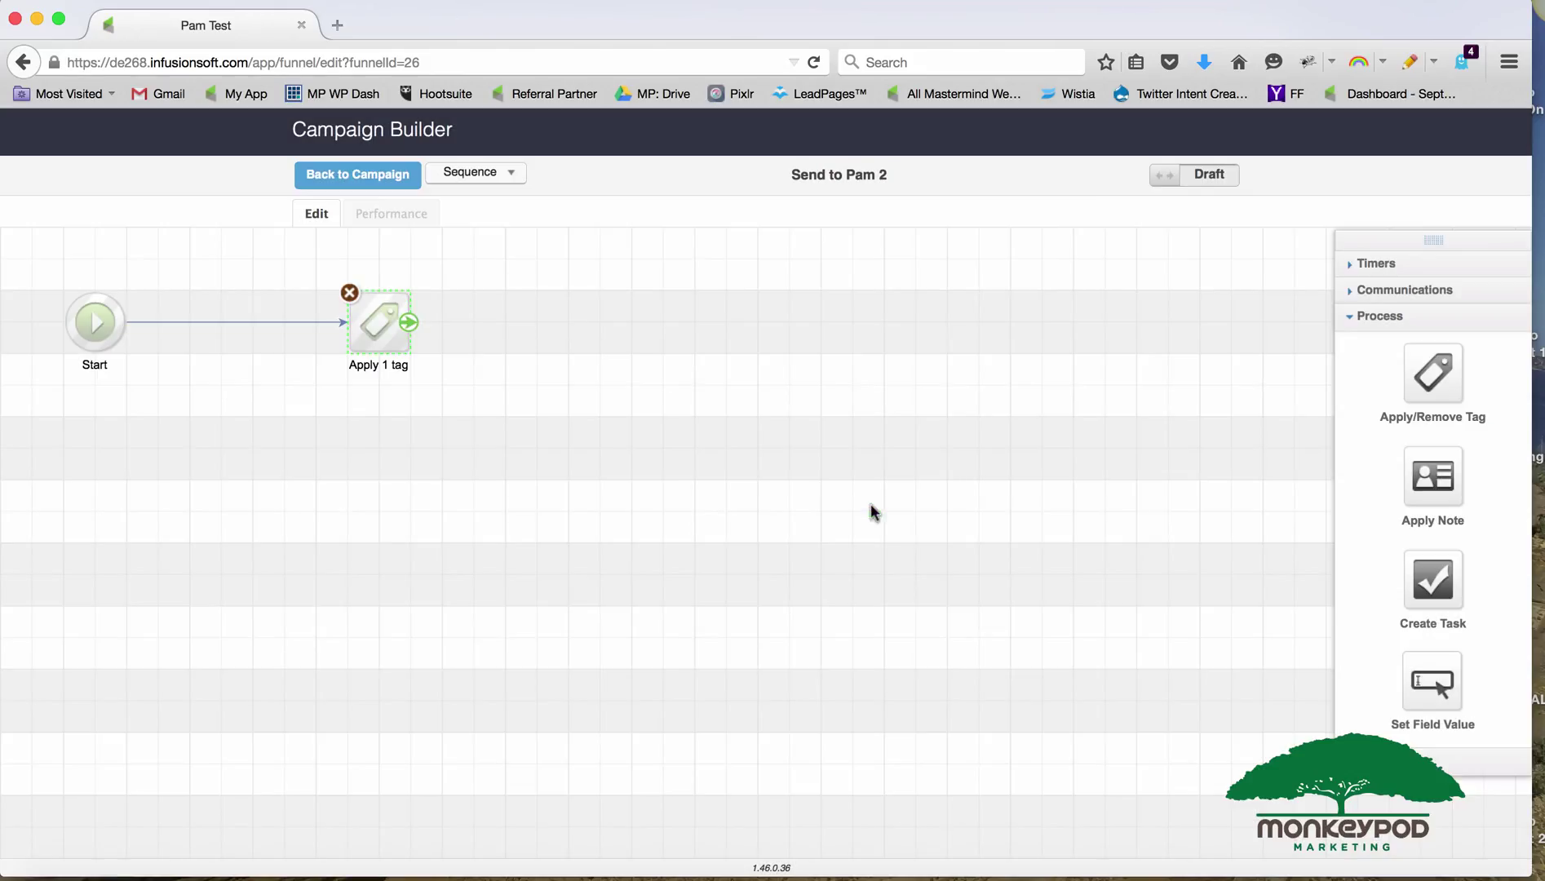
pyautogui.click(1178, 176)
# Add a 'Sent to Pam 2' goal after Send to Pam 2 with an Applies a Tag trigger.
pyautogui.click(373, 176)
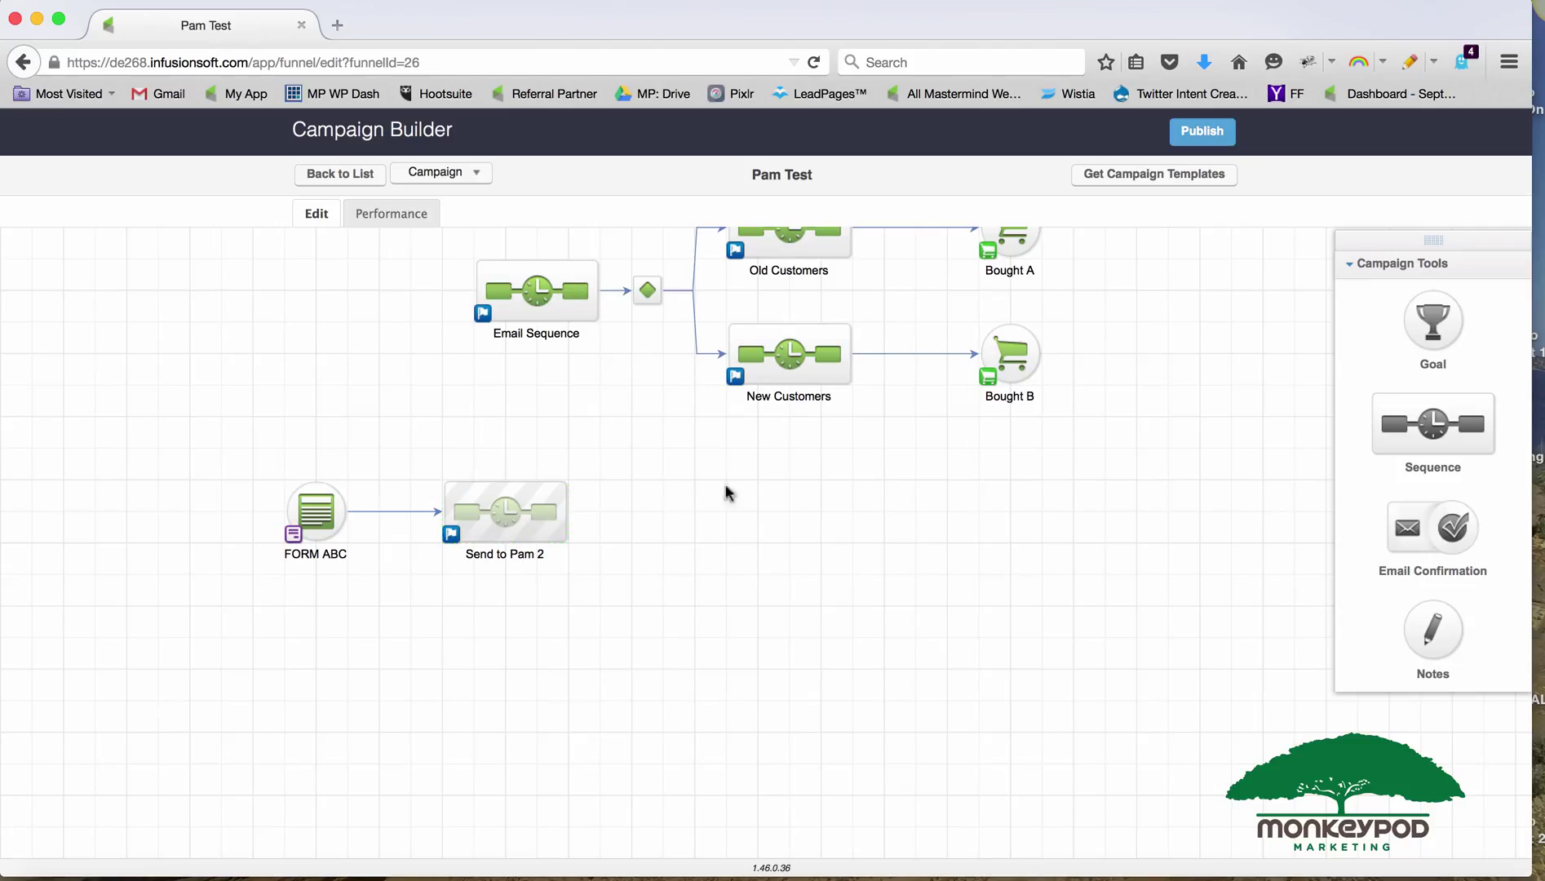
pyautogui.moveTo(1418, 320); pyautogui.dragTo(1216, 385)
pyautogui.moveTo(961, 441); pyautogui.dragTo(641, 492)
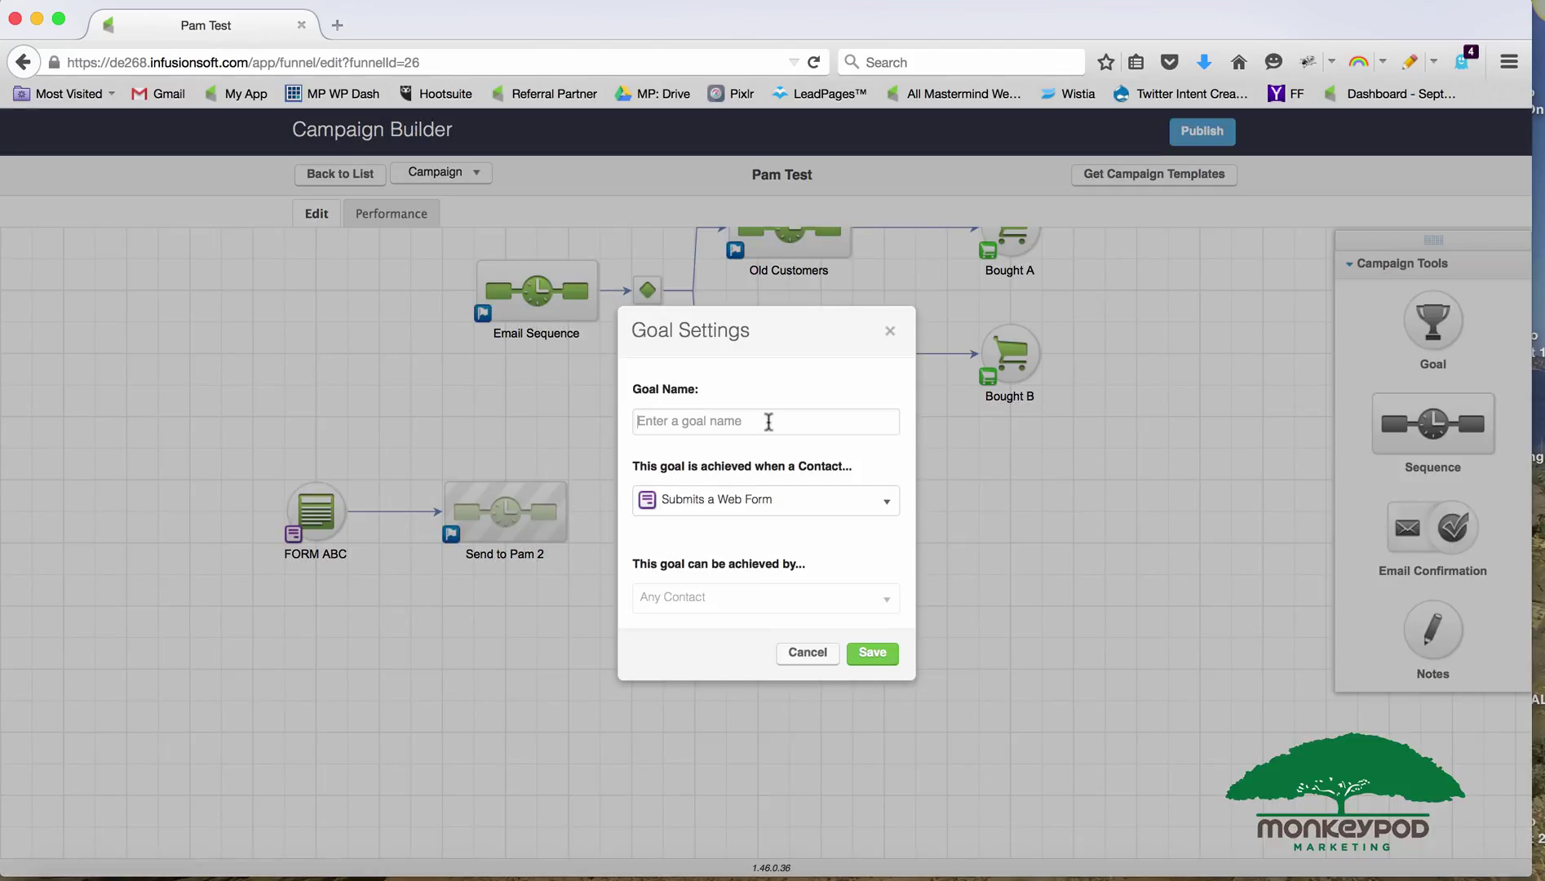
pyautogui.write('Sent to Pam 2')
pyautogui.click(802, 497)
pyautogui.scroll(-5, 790, 676)
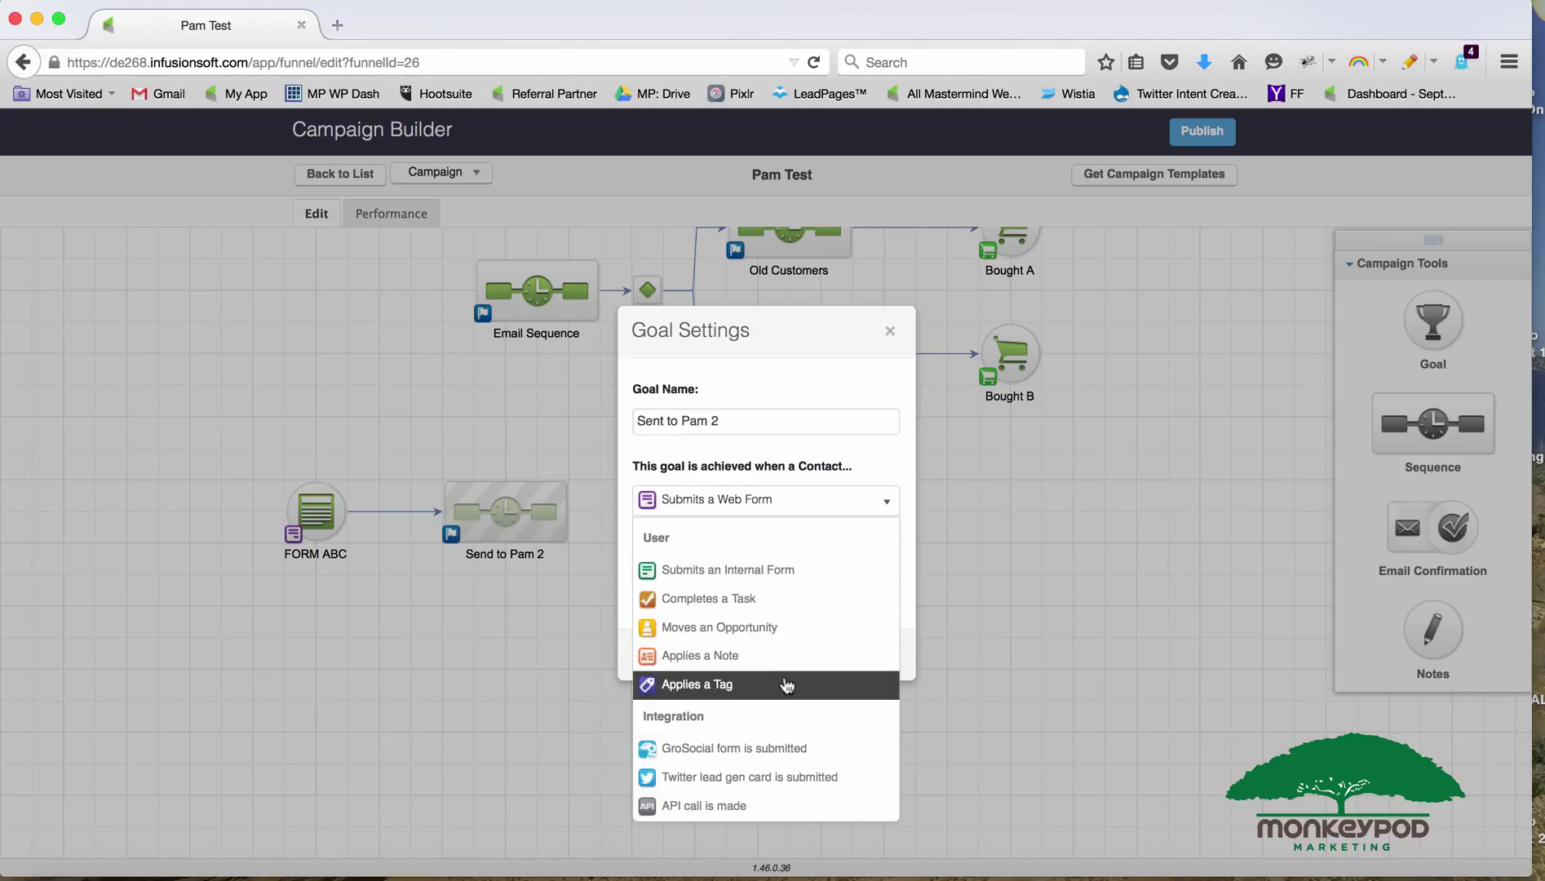
pyautogui.click(787, 685)
pyautogui.click(872, 653)
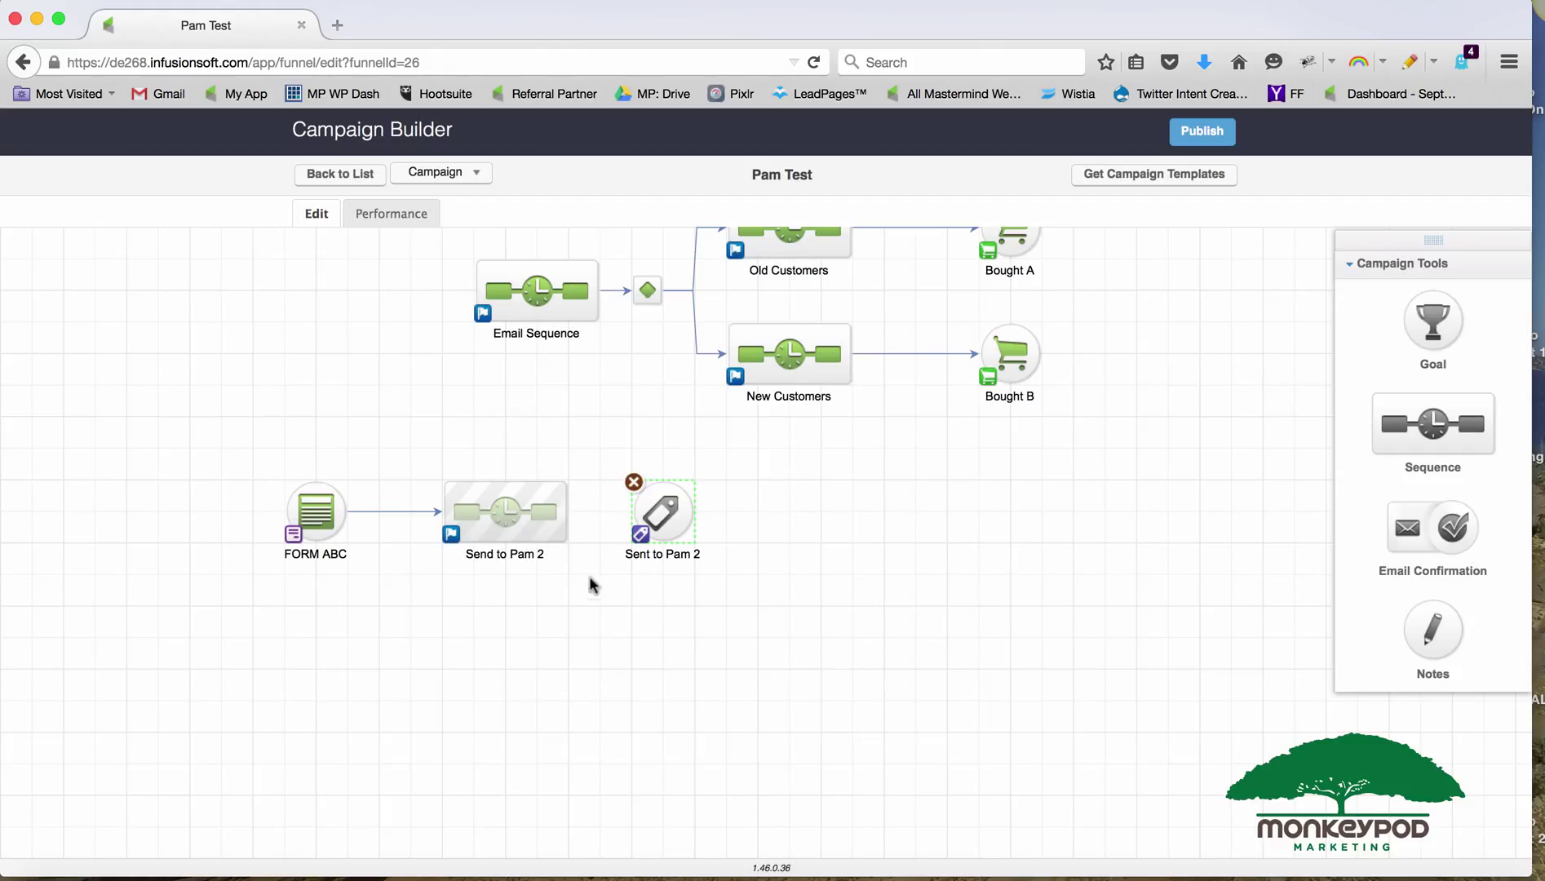
# Set the goal's trigger to Pam 2 Trigger Tag and publish Pam Test.
pyautogui.doubleClick(665, 518)
pyautogui.click(689, 407)
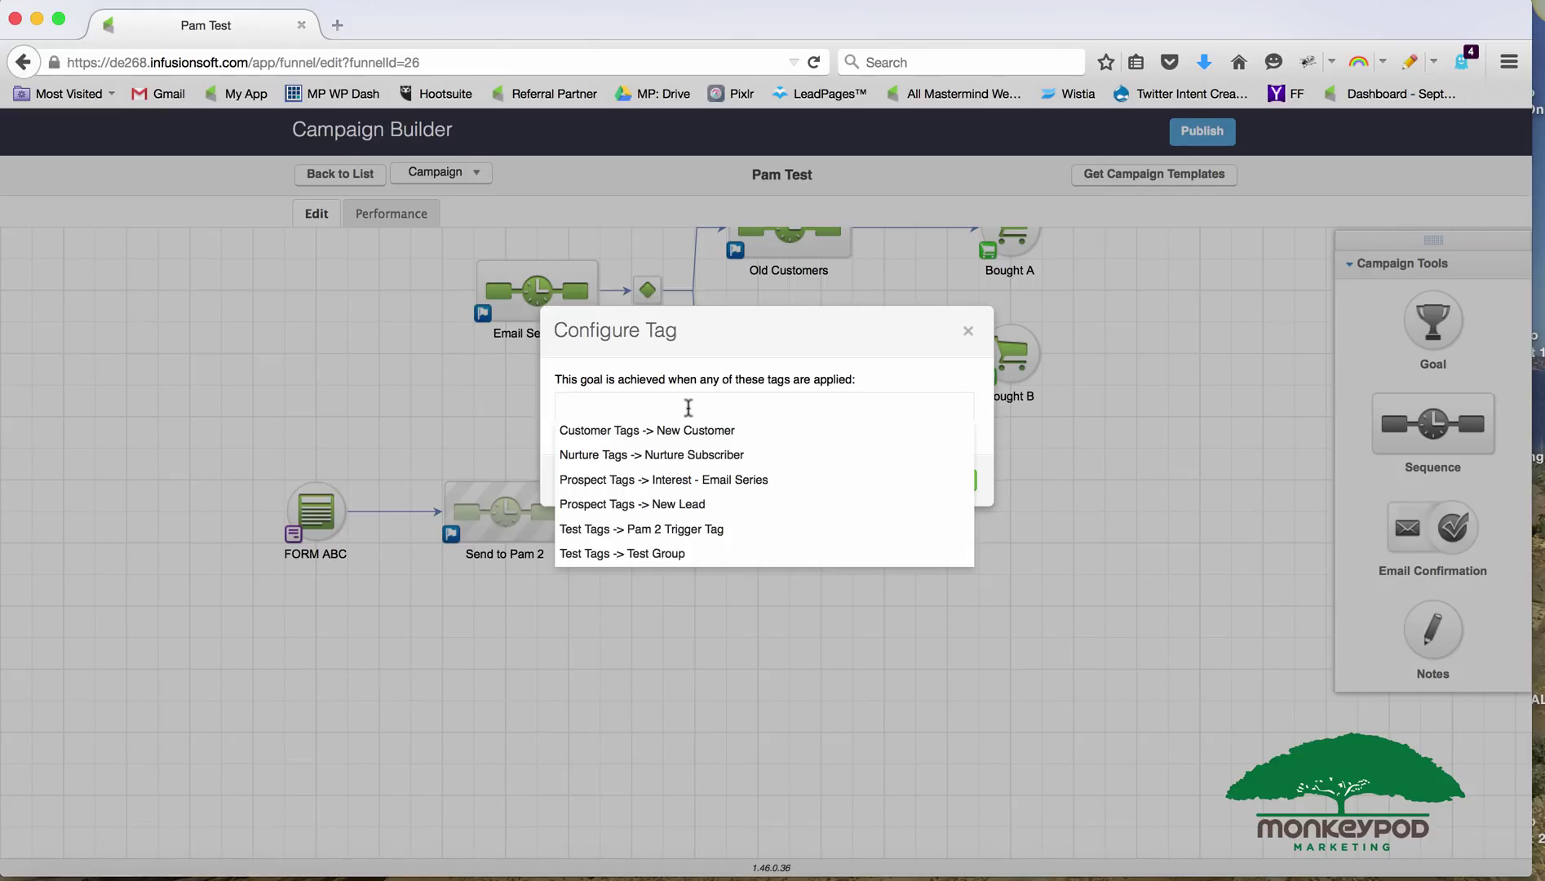
pyautogui.click(698, 529)
pyautogui.click(936, 507)
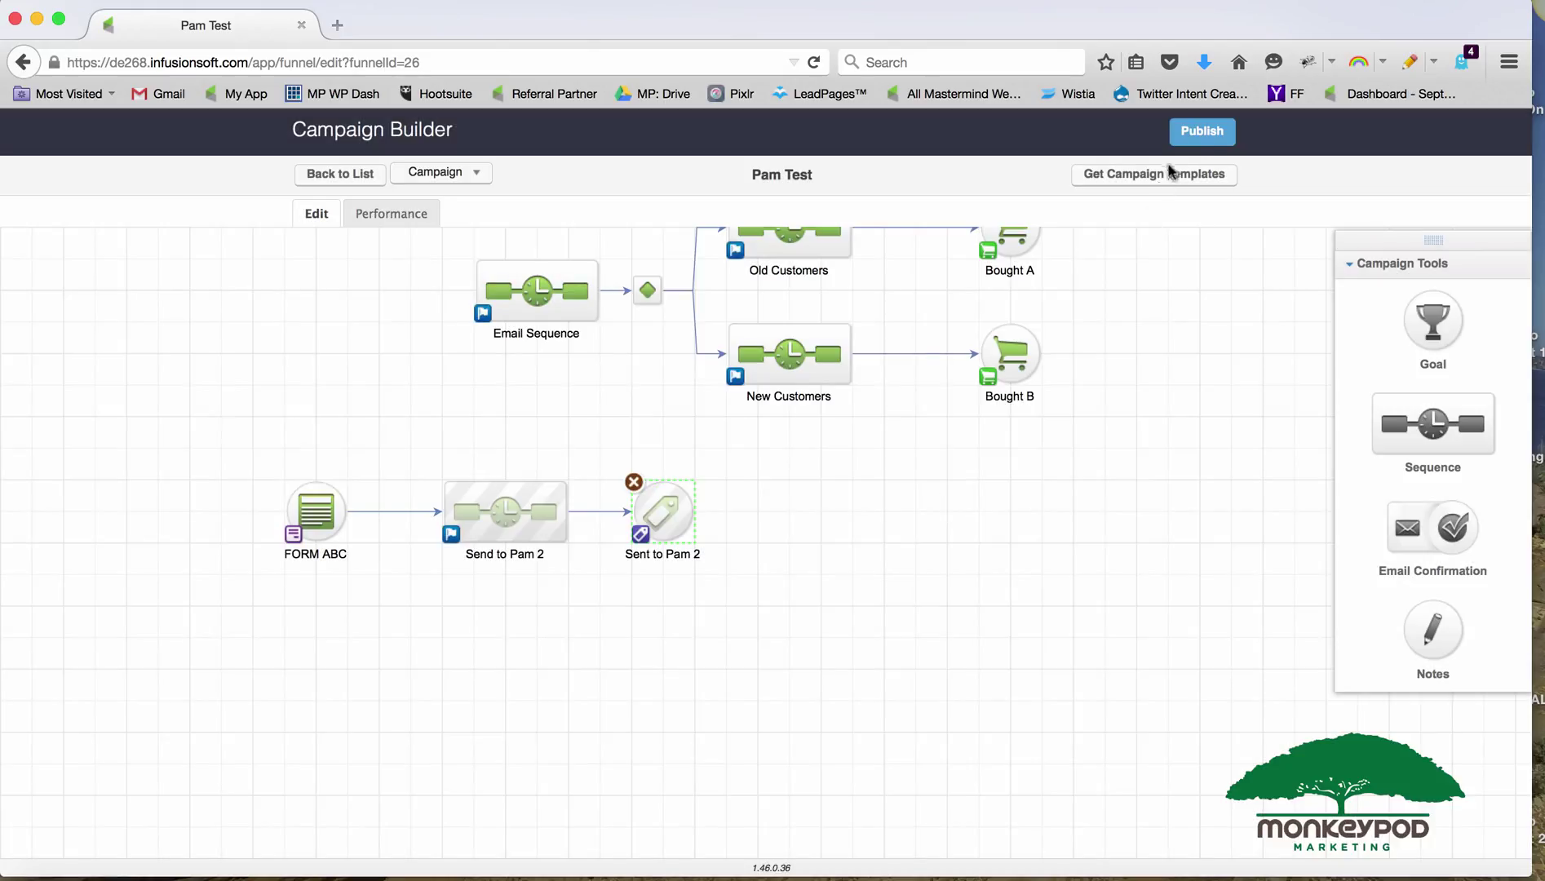
pyautogui.click(1202, 131)
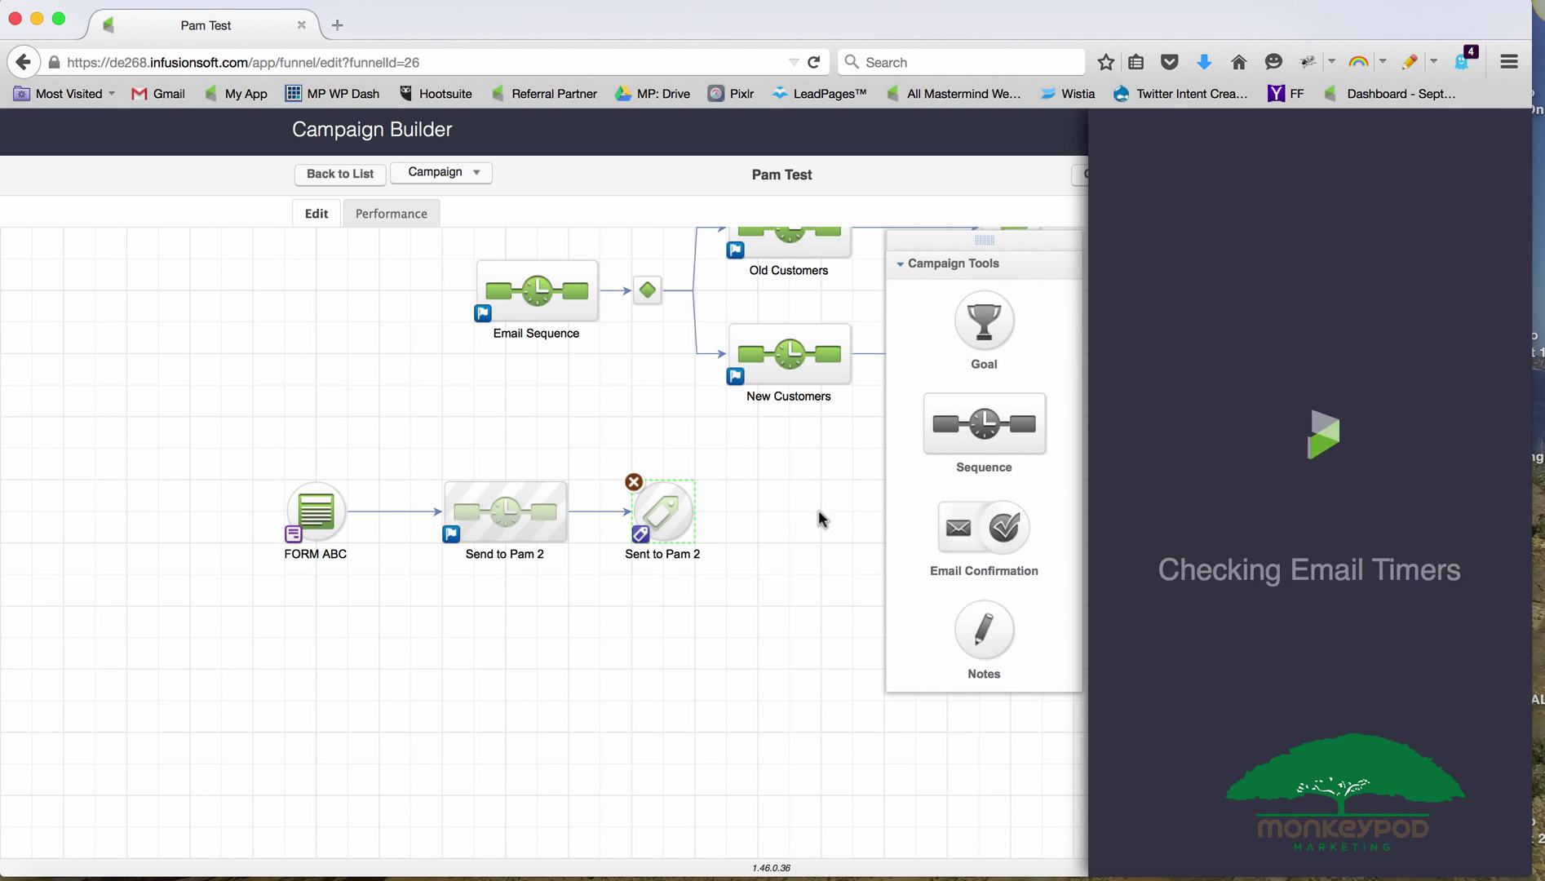
pyautogui.click(1467, 602)
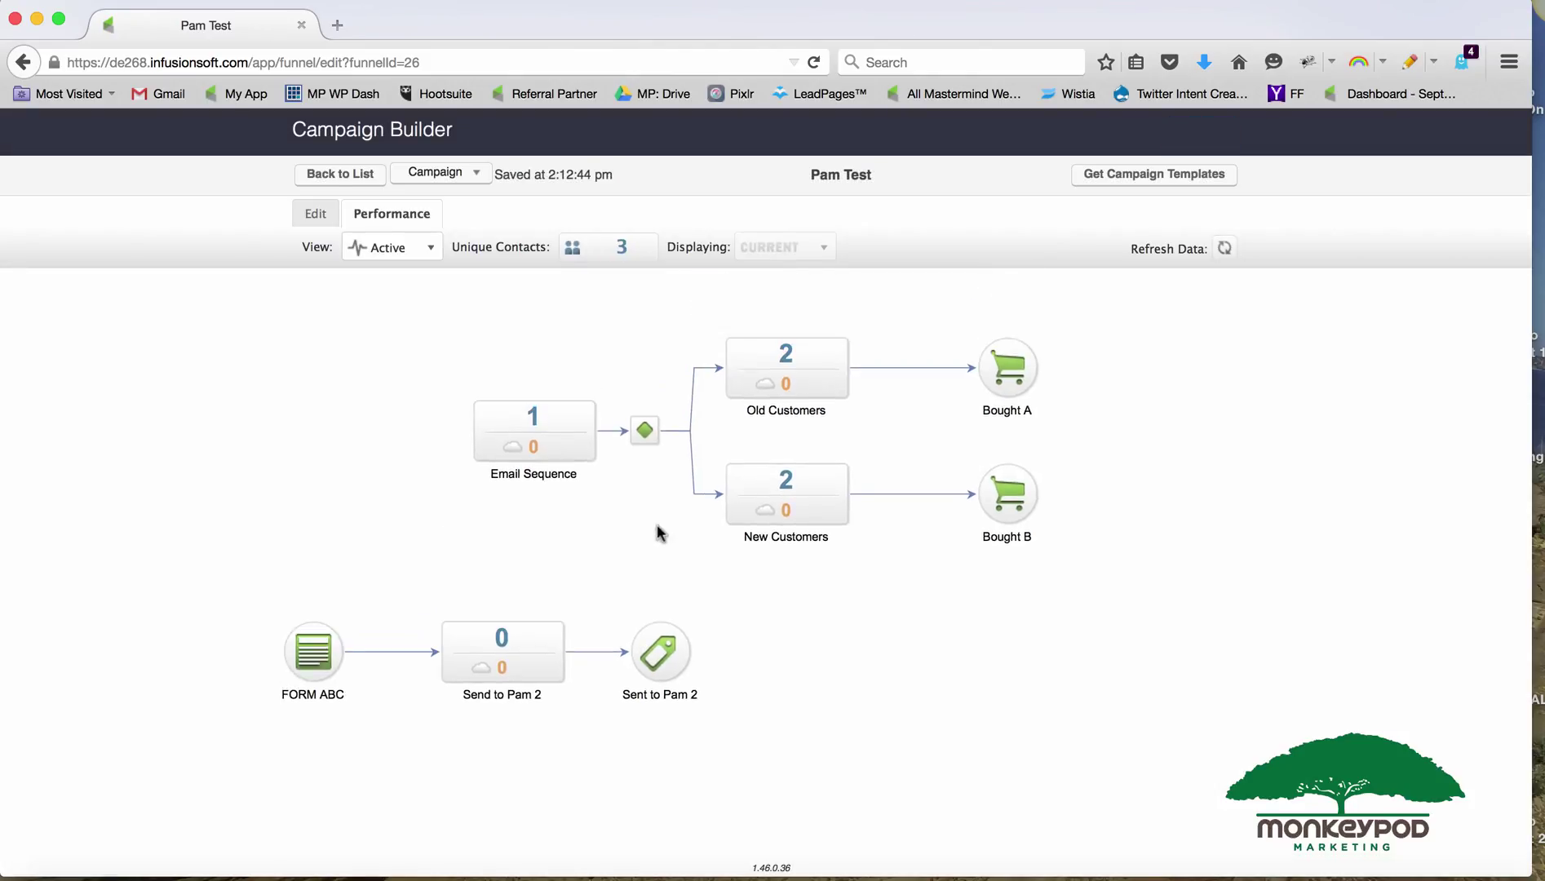
# In Pam Test 2, change the New Form goal to Applies a Tag and rename it 'From Pam 1'.
pyautogui.click(332, 174)
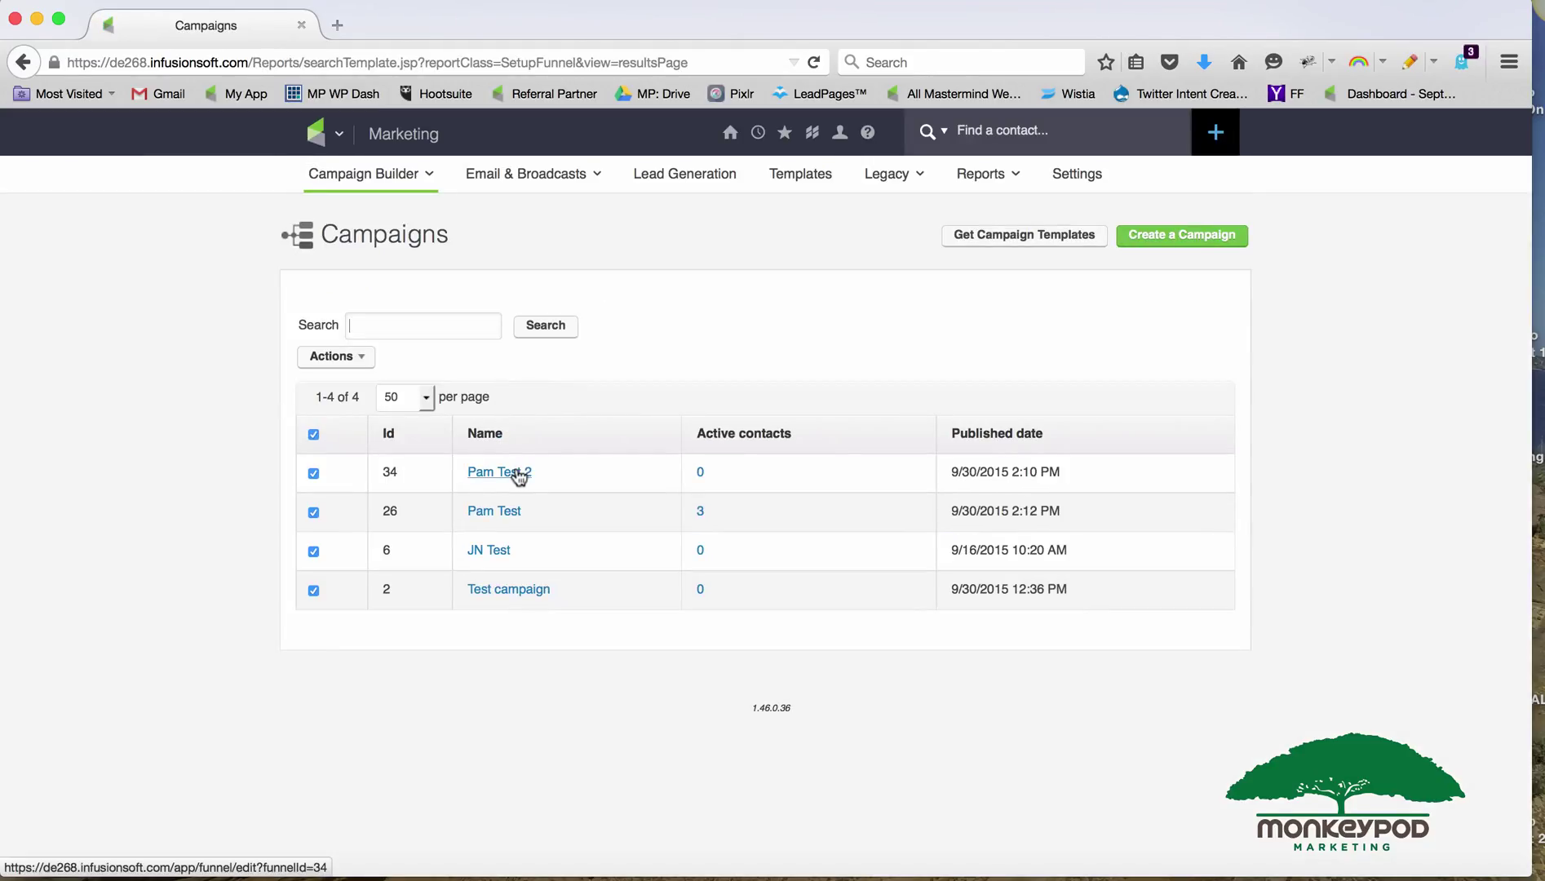
pyautogui.click(519, 473)
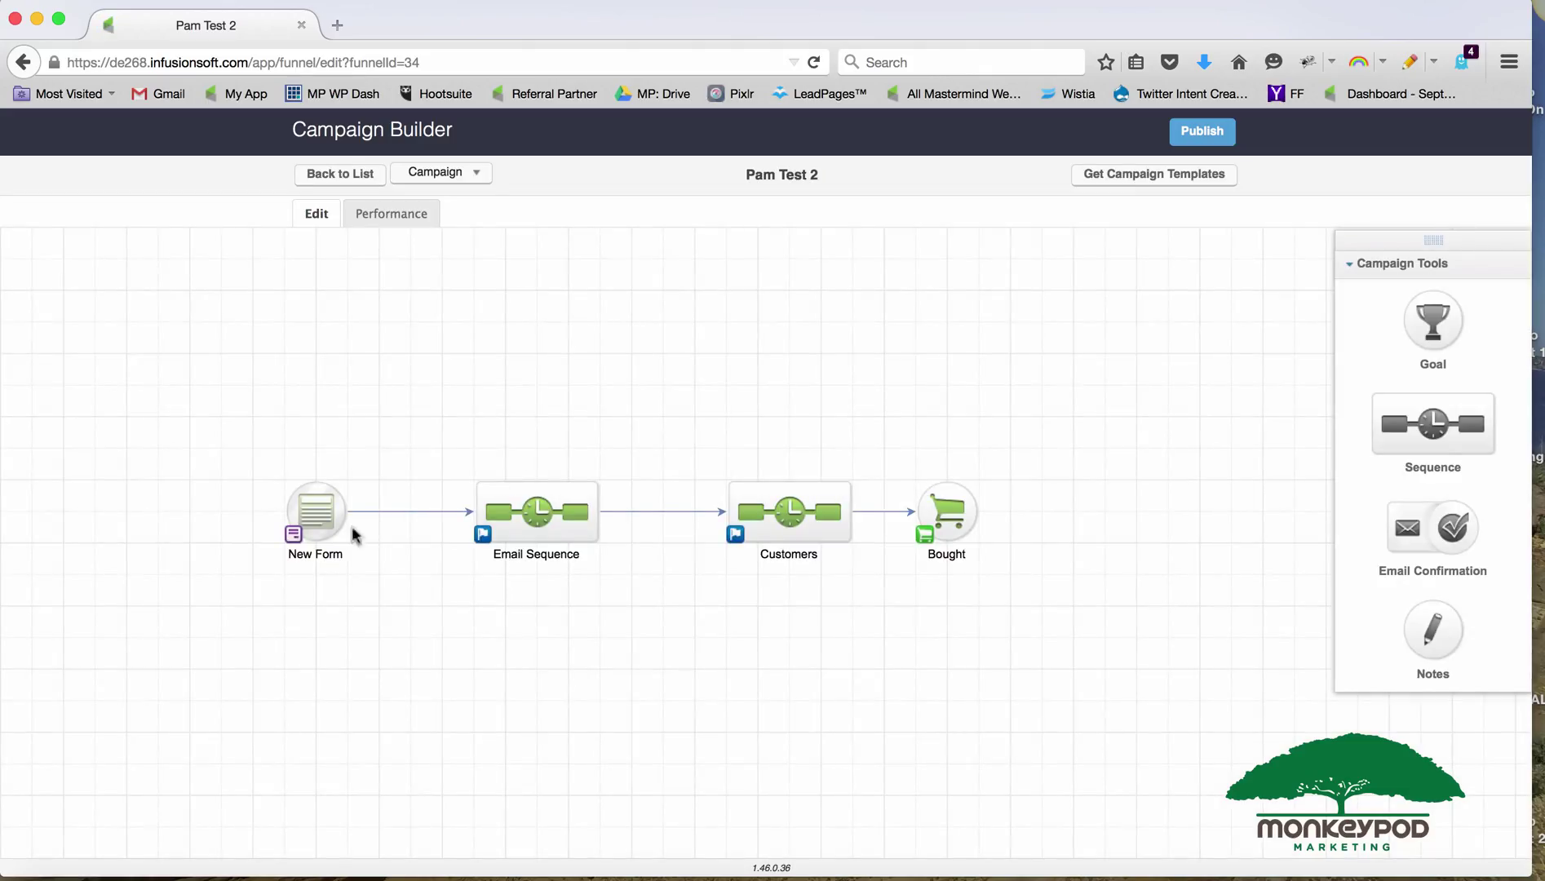
pyautogui.doubleClick(306, 513)
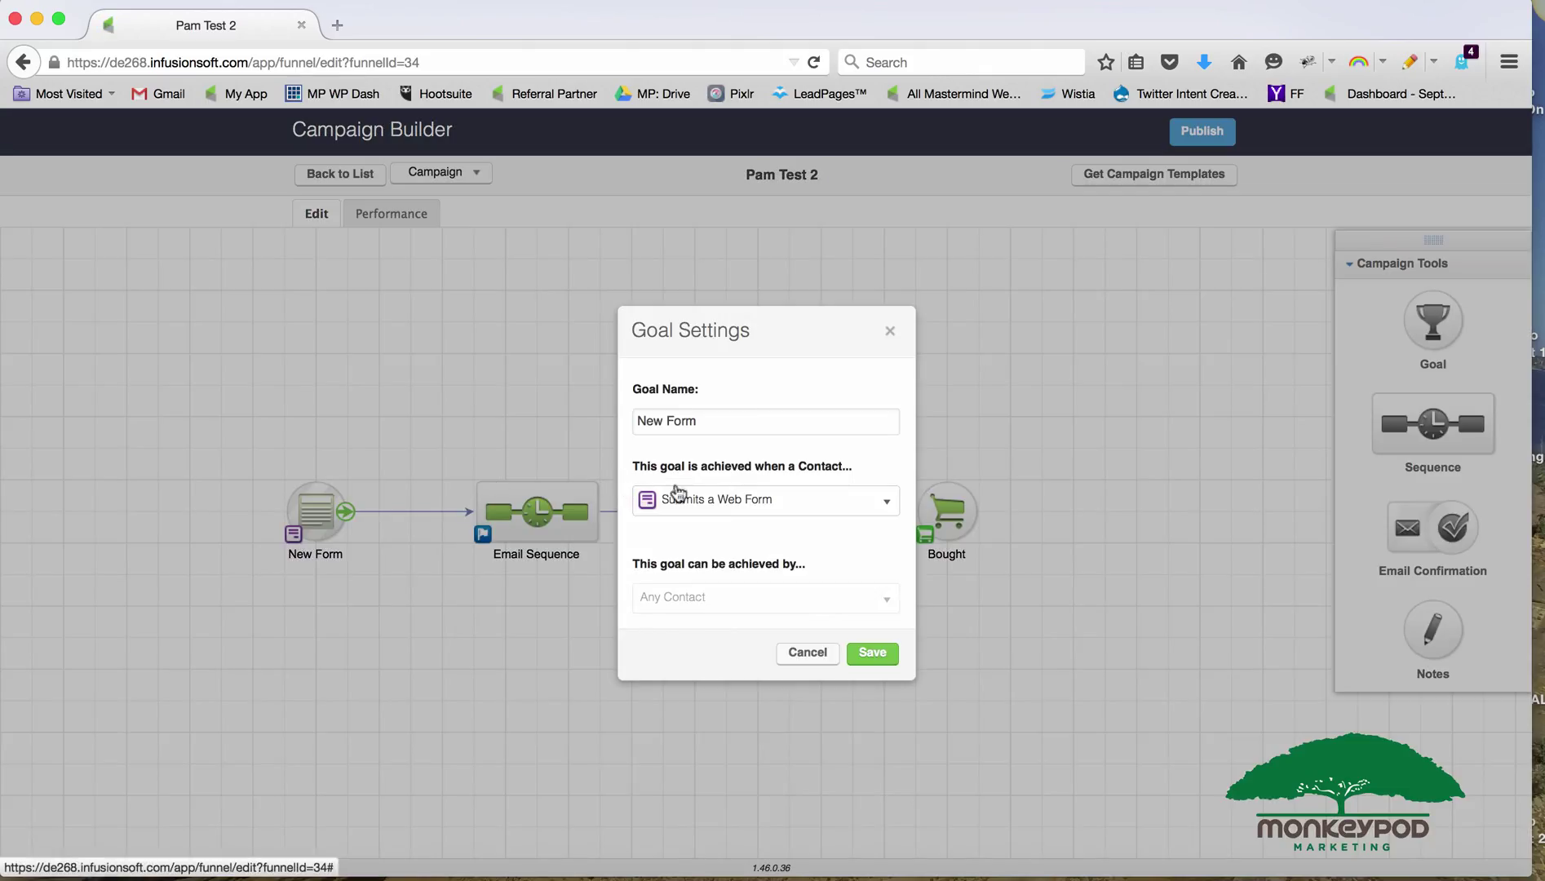
pyautogui.click(701, 497)
pyautogui.scroll(-3, 709, 734)
pyautogui.click(710, 738)
pyautogui.moveTo(715, 417); pyautogui.dragTo(473, 425)
pyautogui.write('From Pam 1')
pyautogui.click(872, 653)
# Set the From Pam 1 goal's trigger tag to Pam 2 Trigger Tag.
pyautogui.doubleClick(312, 514)
pyautogui.click(657, 405)
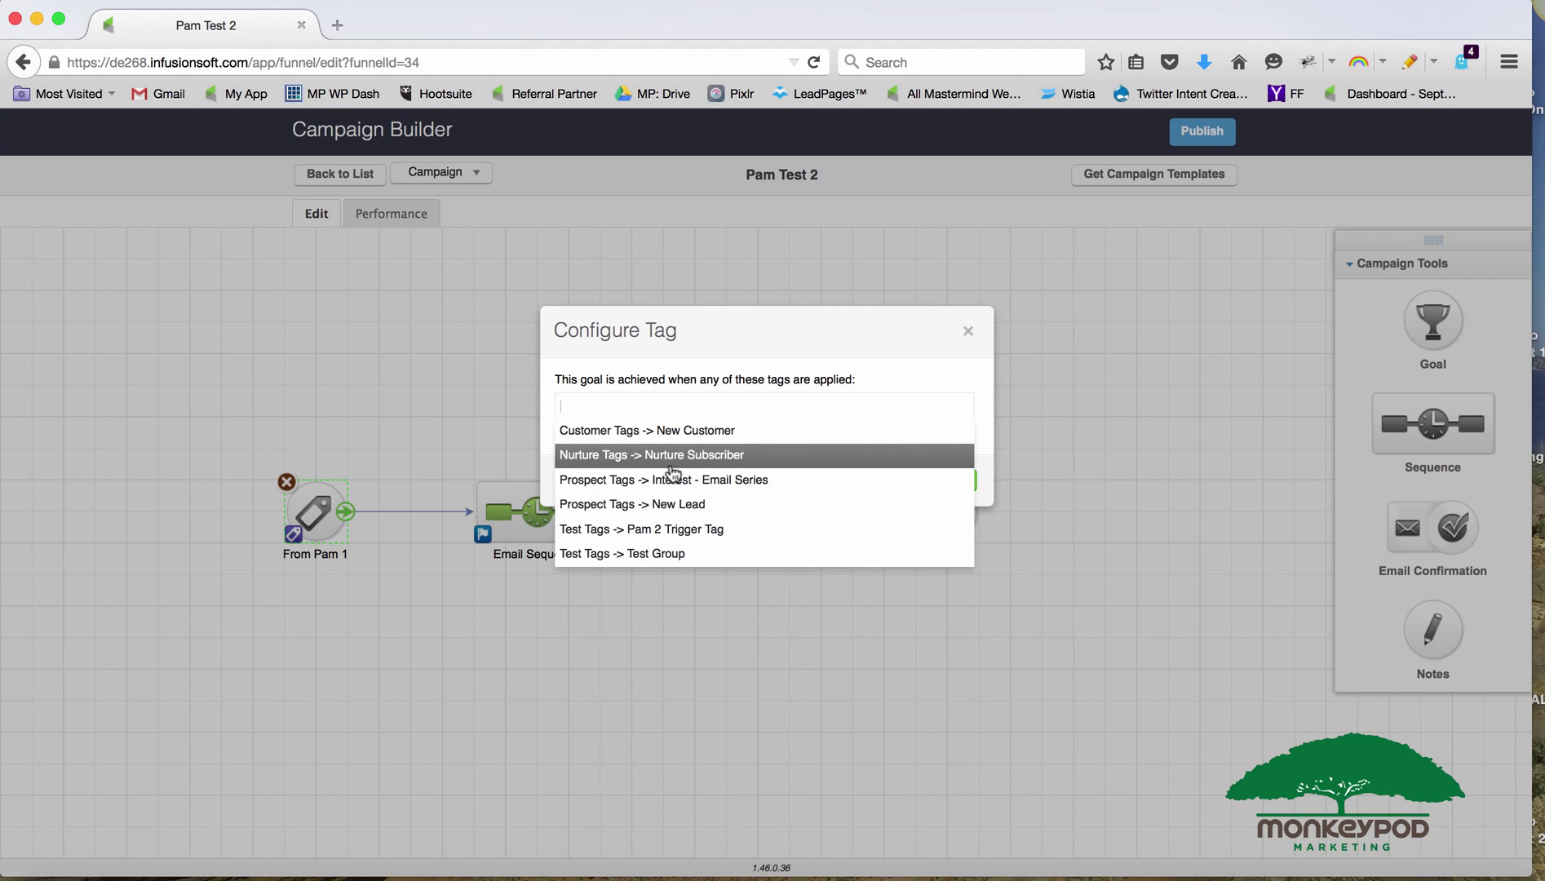
pyautogui.click(705, 529)
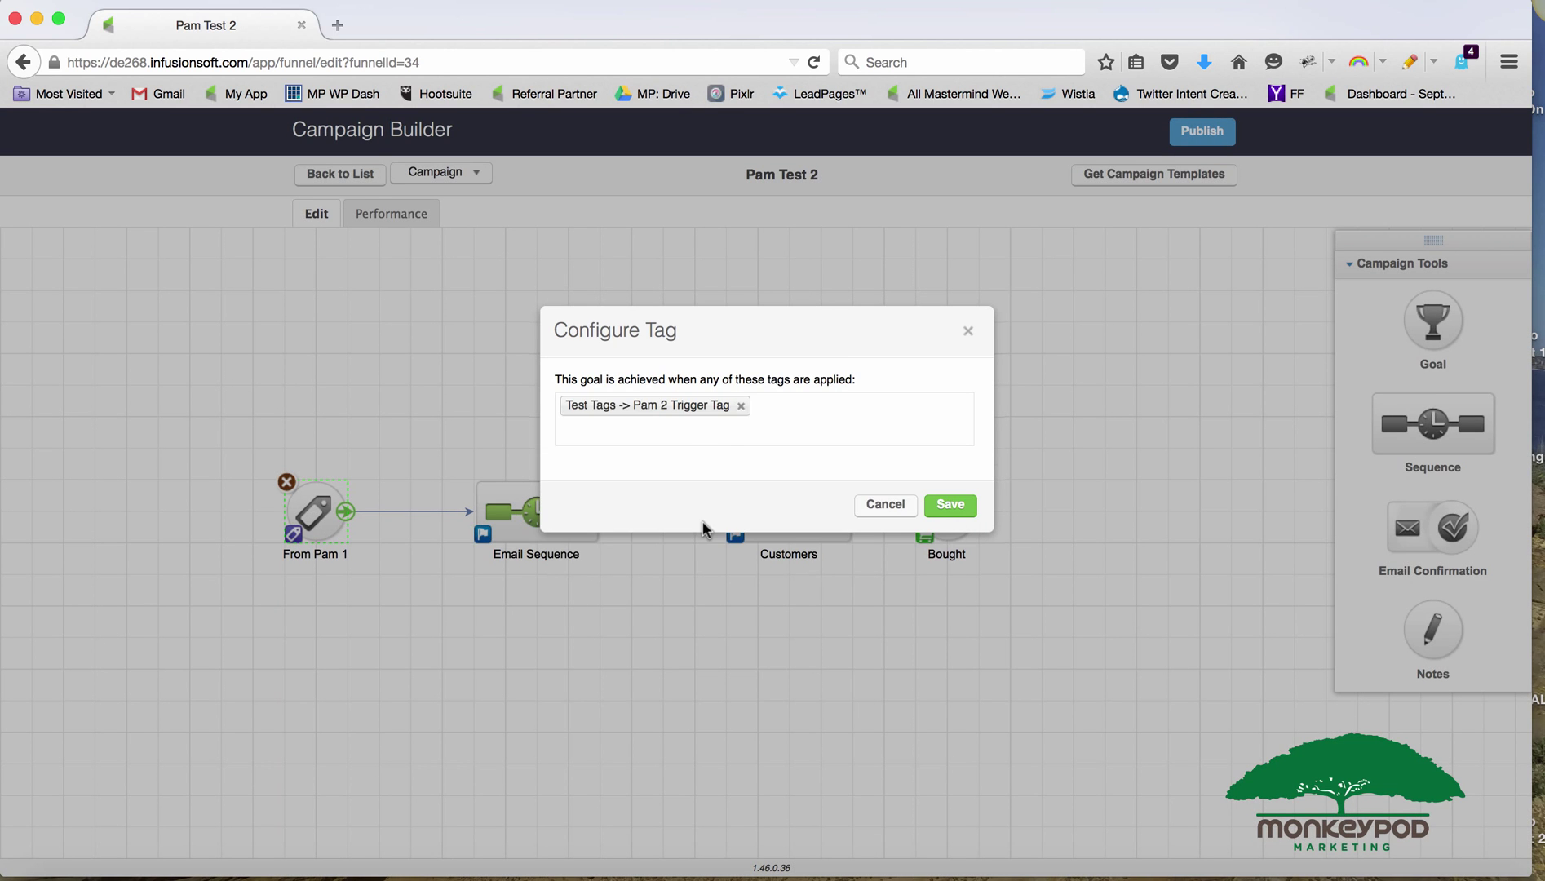
pyautogui.click(950, 508)
pyautogui.moveTo(367, 575); pyautogui.dragTo(373, 580)
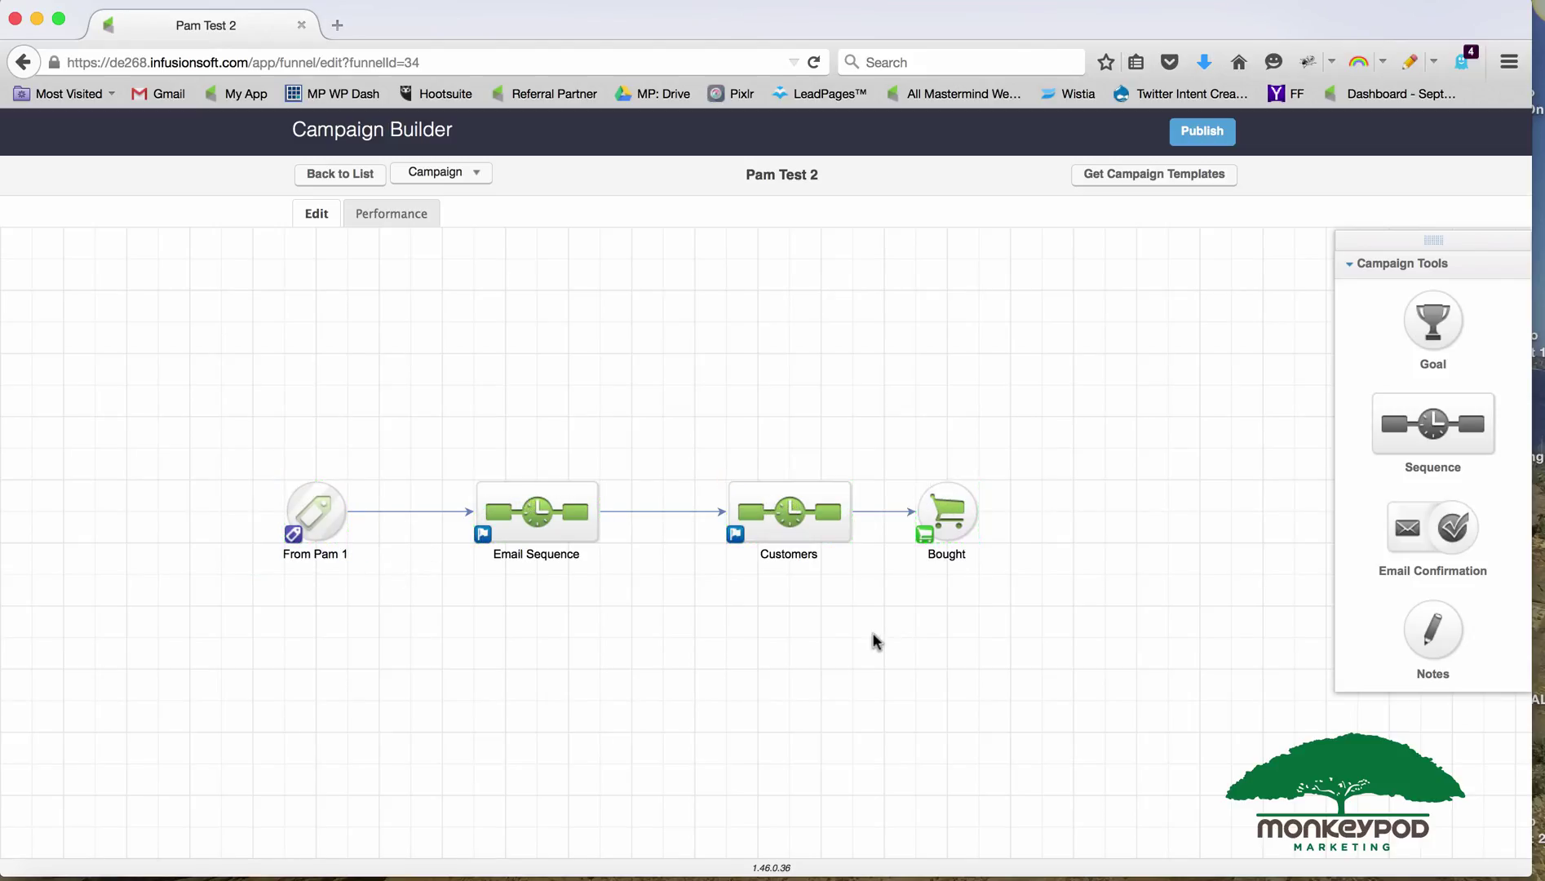
# Open Pam Test's performance view: 3 unique contacts, none yet in Send to Pam 2.
pyautogui.click(439, 172)
pyautogui.click(587, 247)
pyautogui.click(318, 174)
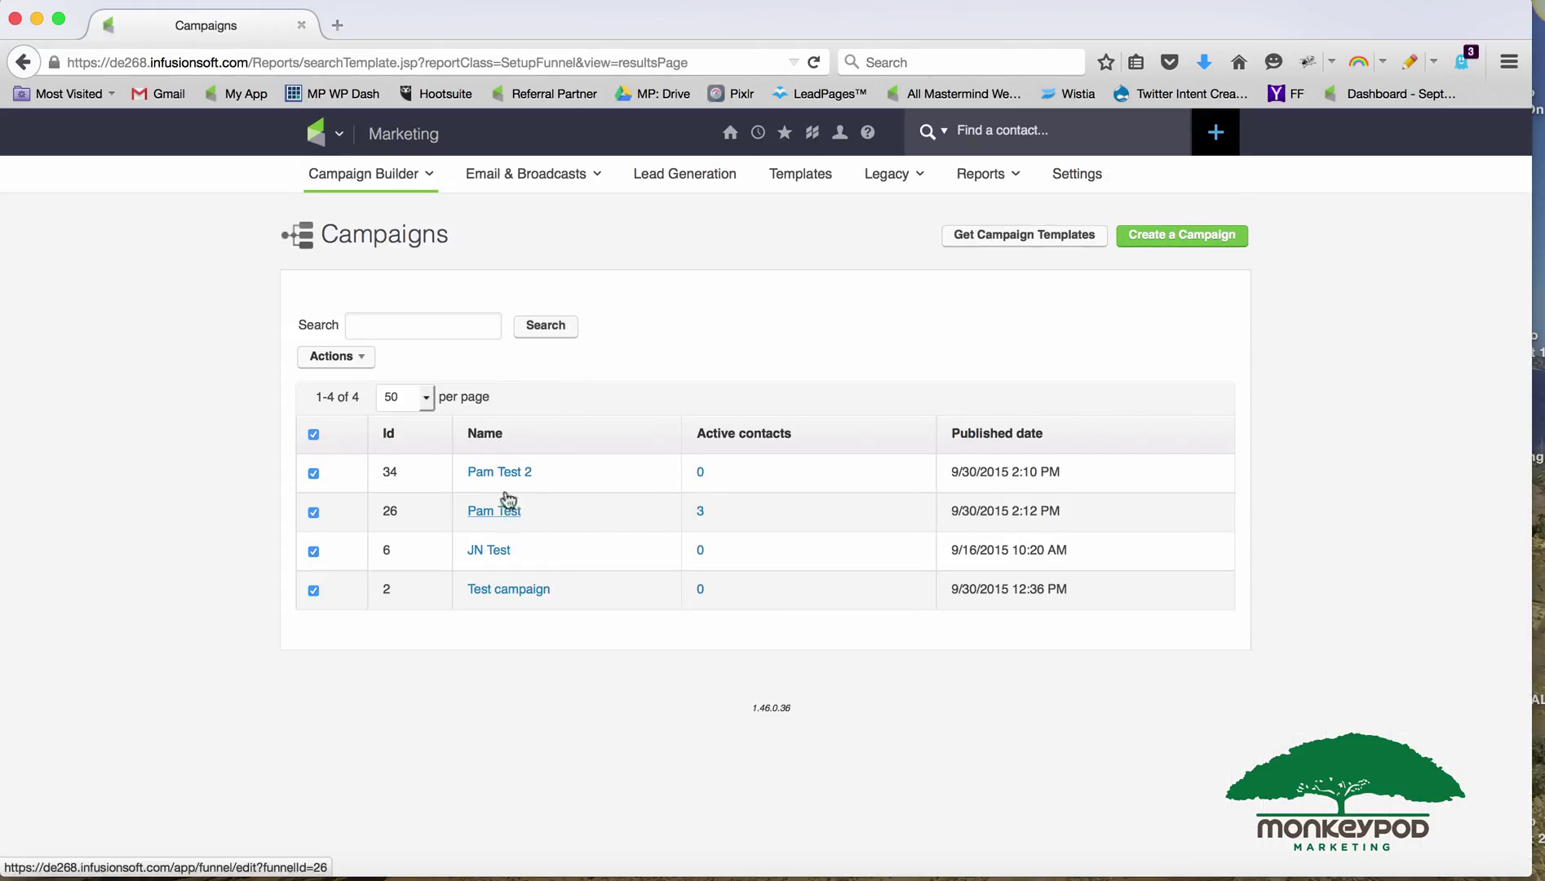
pyautogui.click(499, 511)
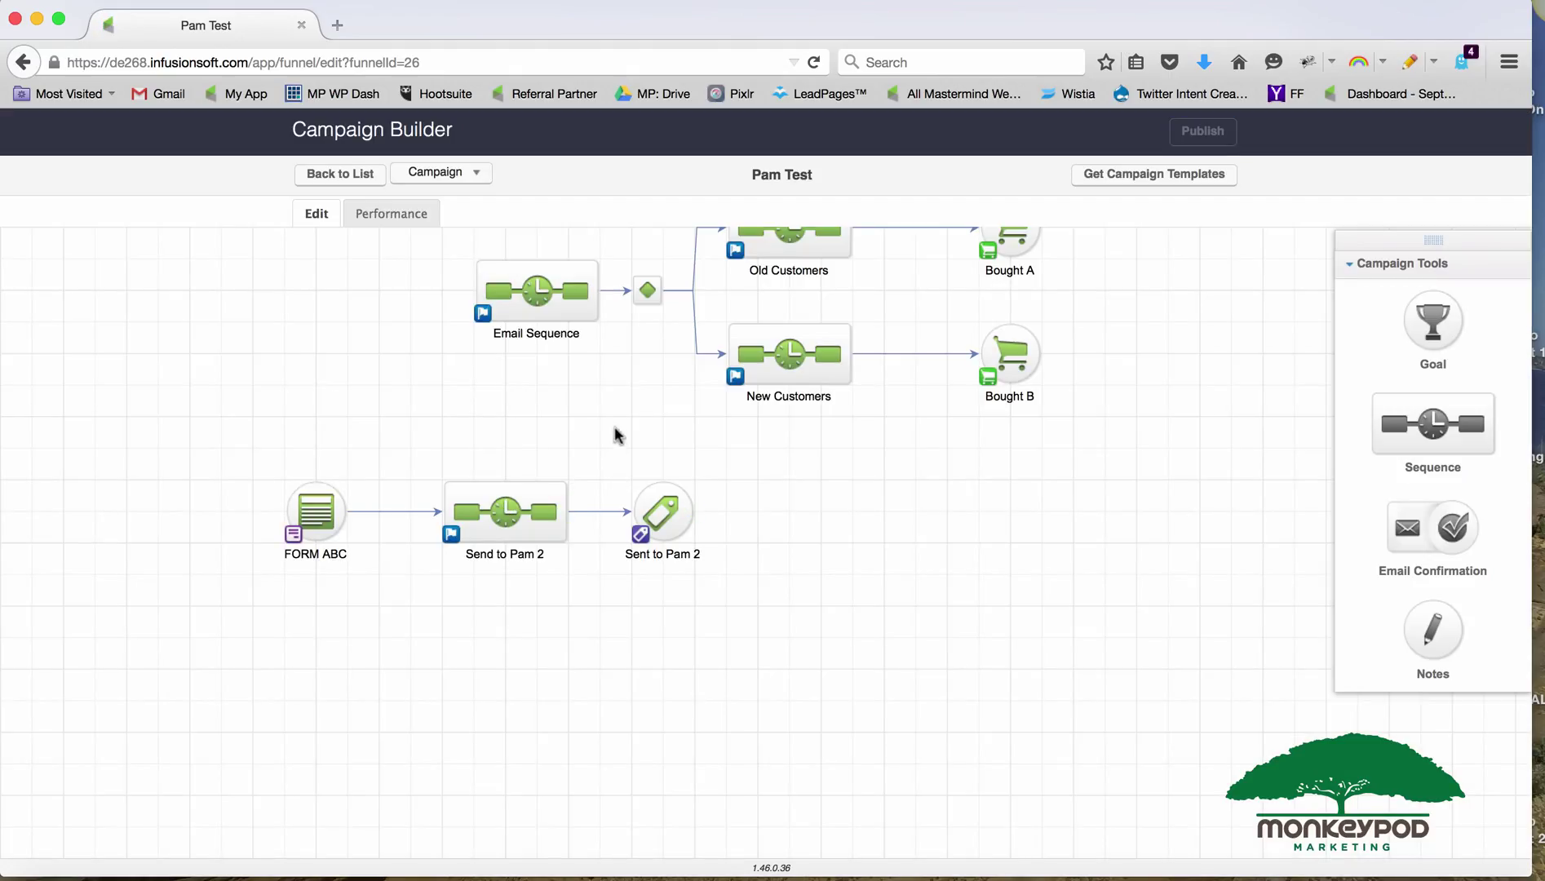
pyautogui.moveTo(380, 283); pyautogui.dragTo(1113, 563)
pyautogui.click(413, 219)
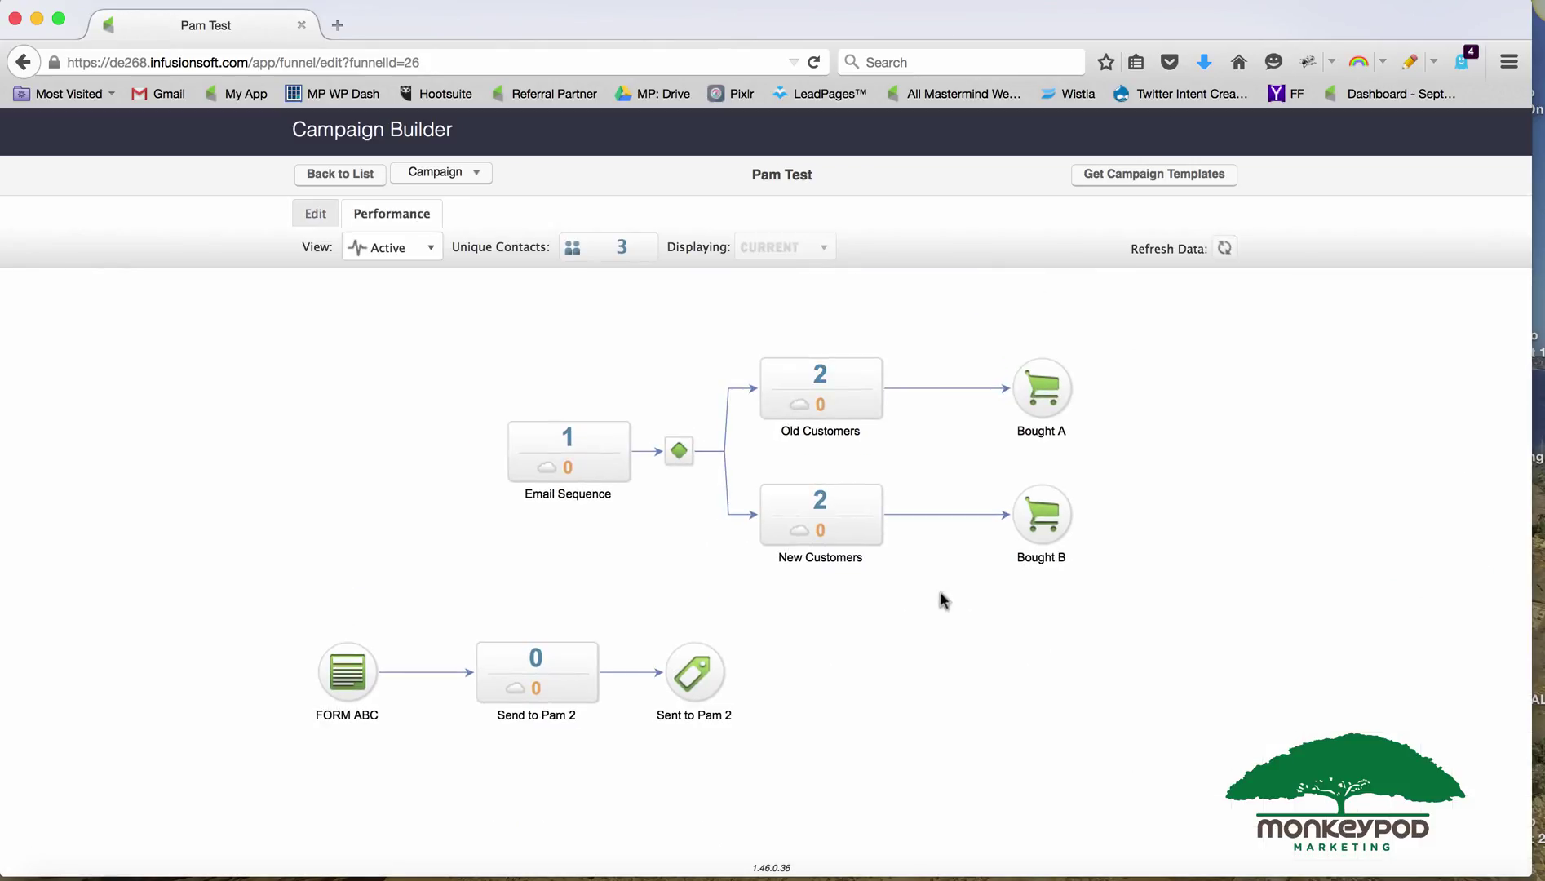
pyautogui.click(879, 363)
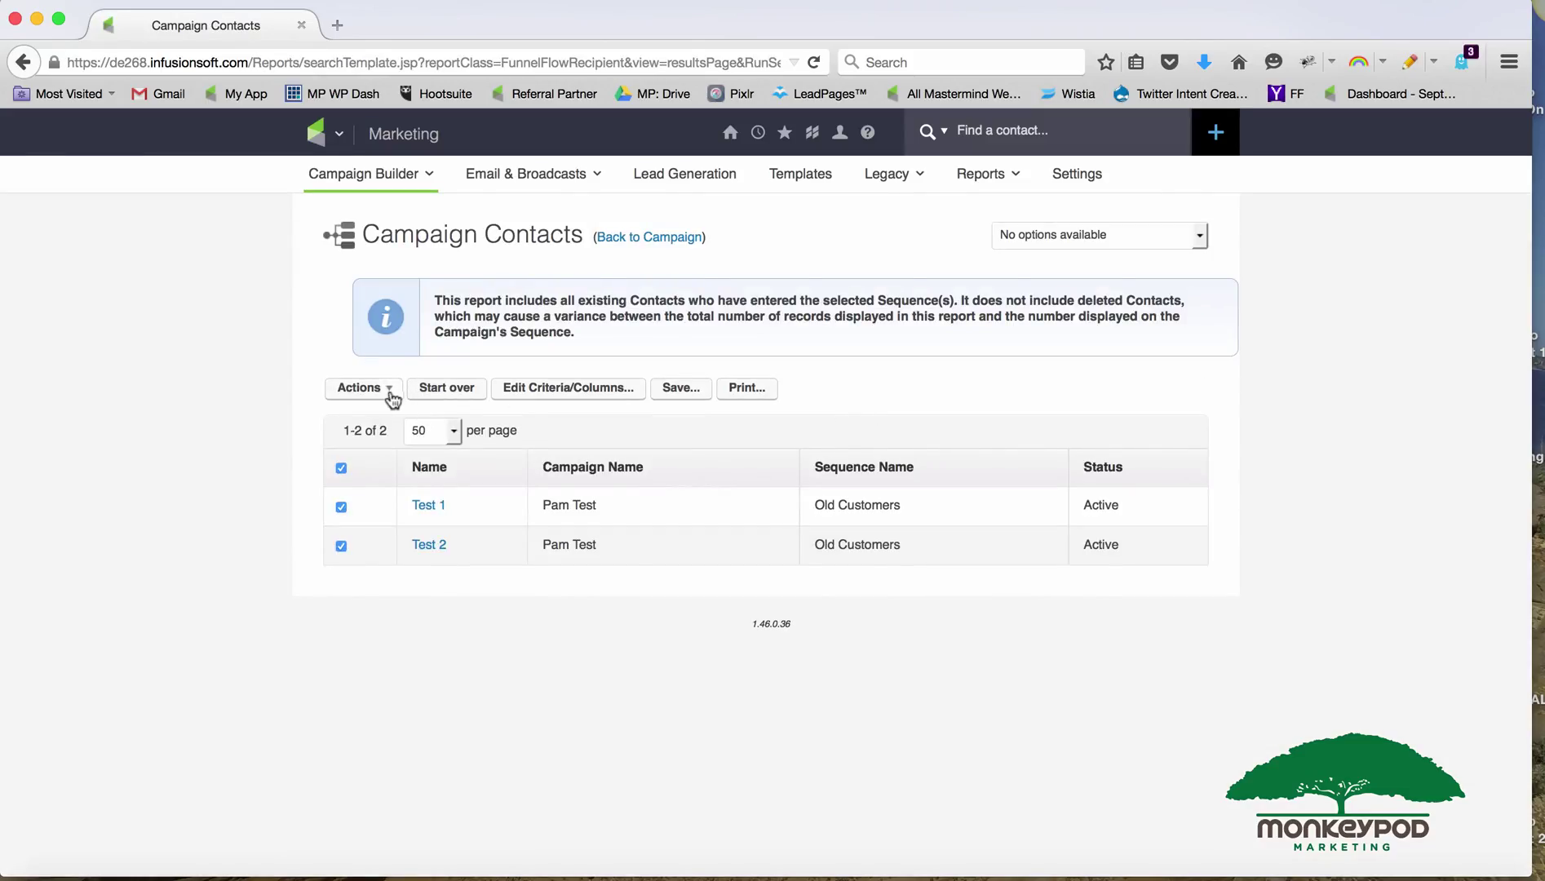
pyautogui.click(371, 389)
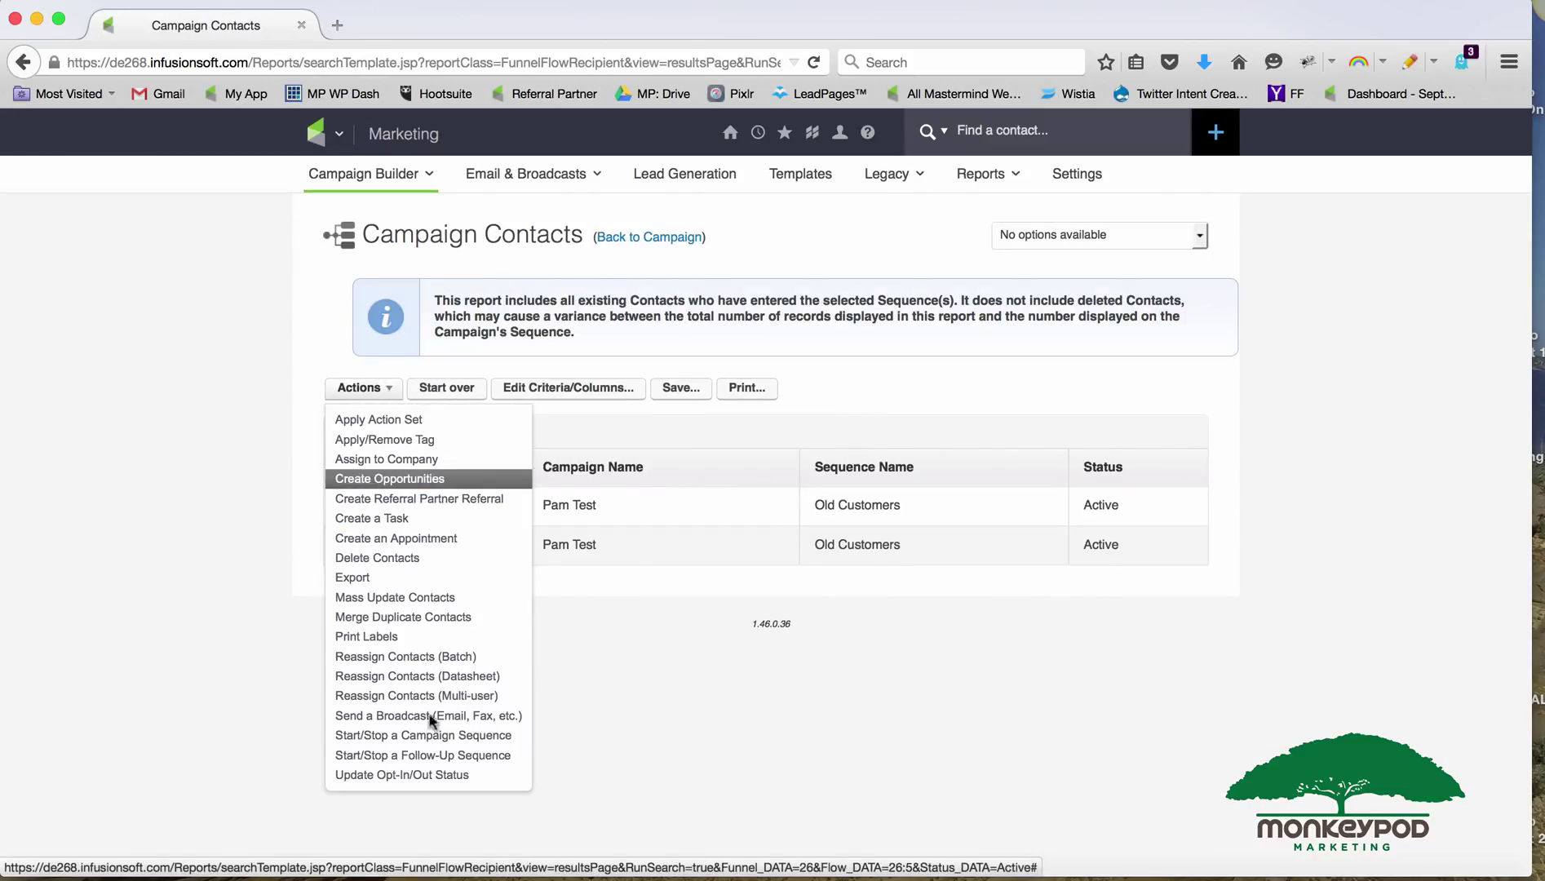
pyautogui.click(436, 736)
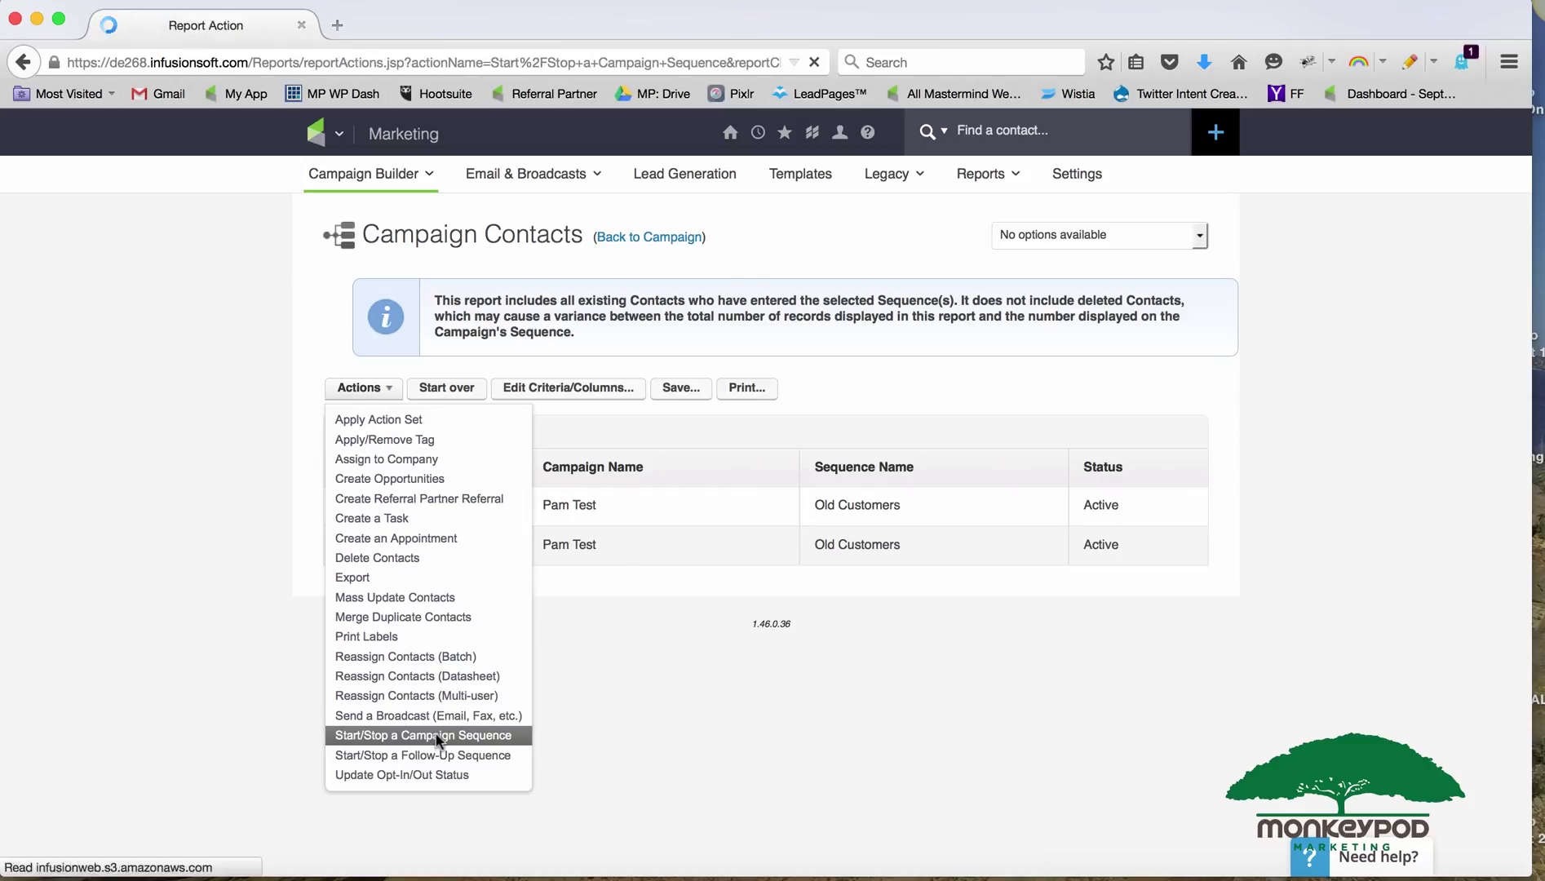
pyautogui.click(668, 318)
pyautogui.click(795, 354)
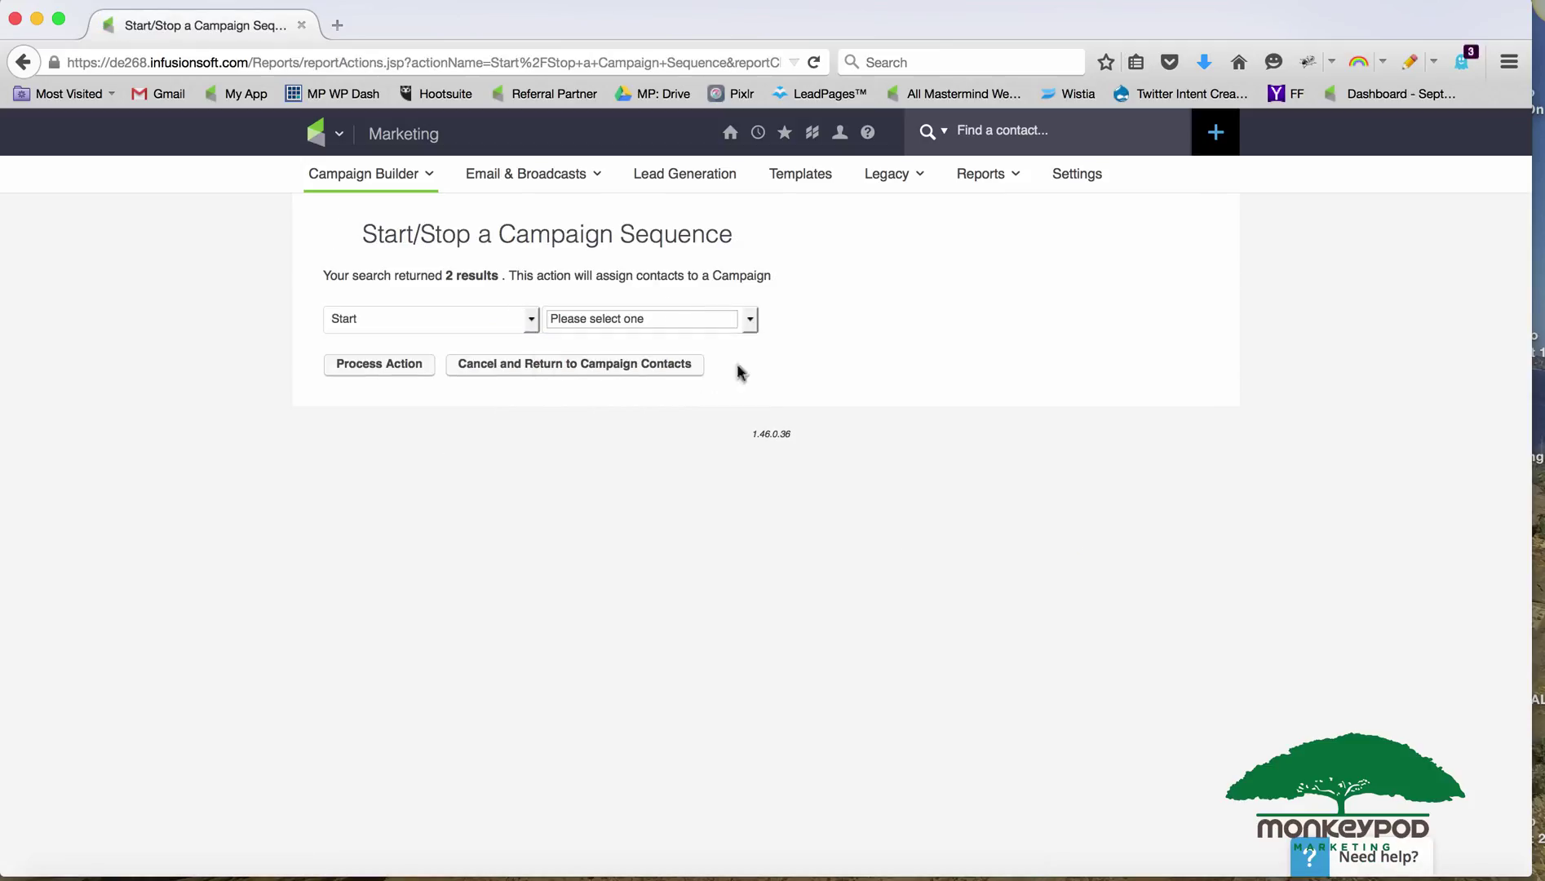
pyautogui.click(598, 377)
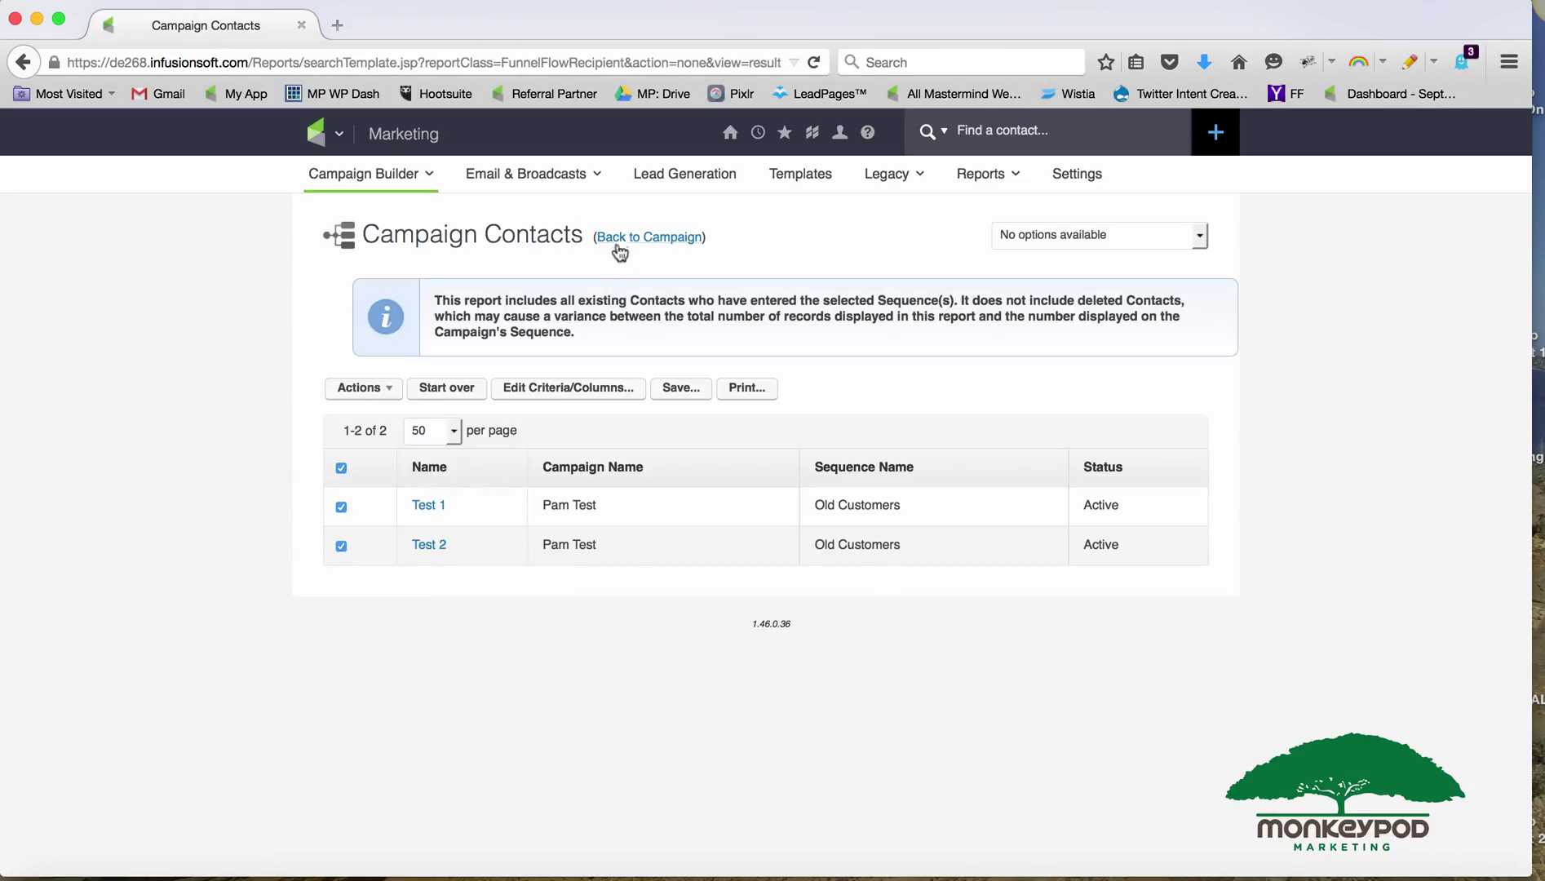
pyautogui.click(619, 245)
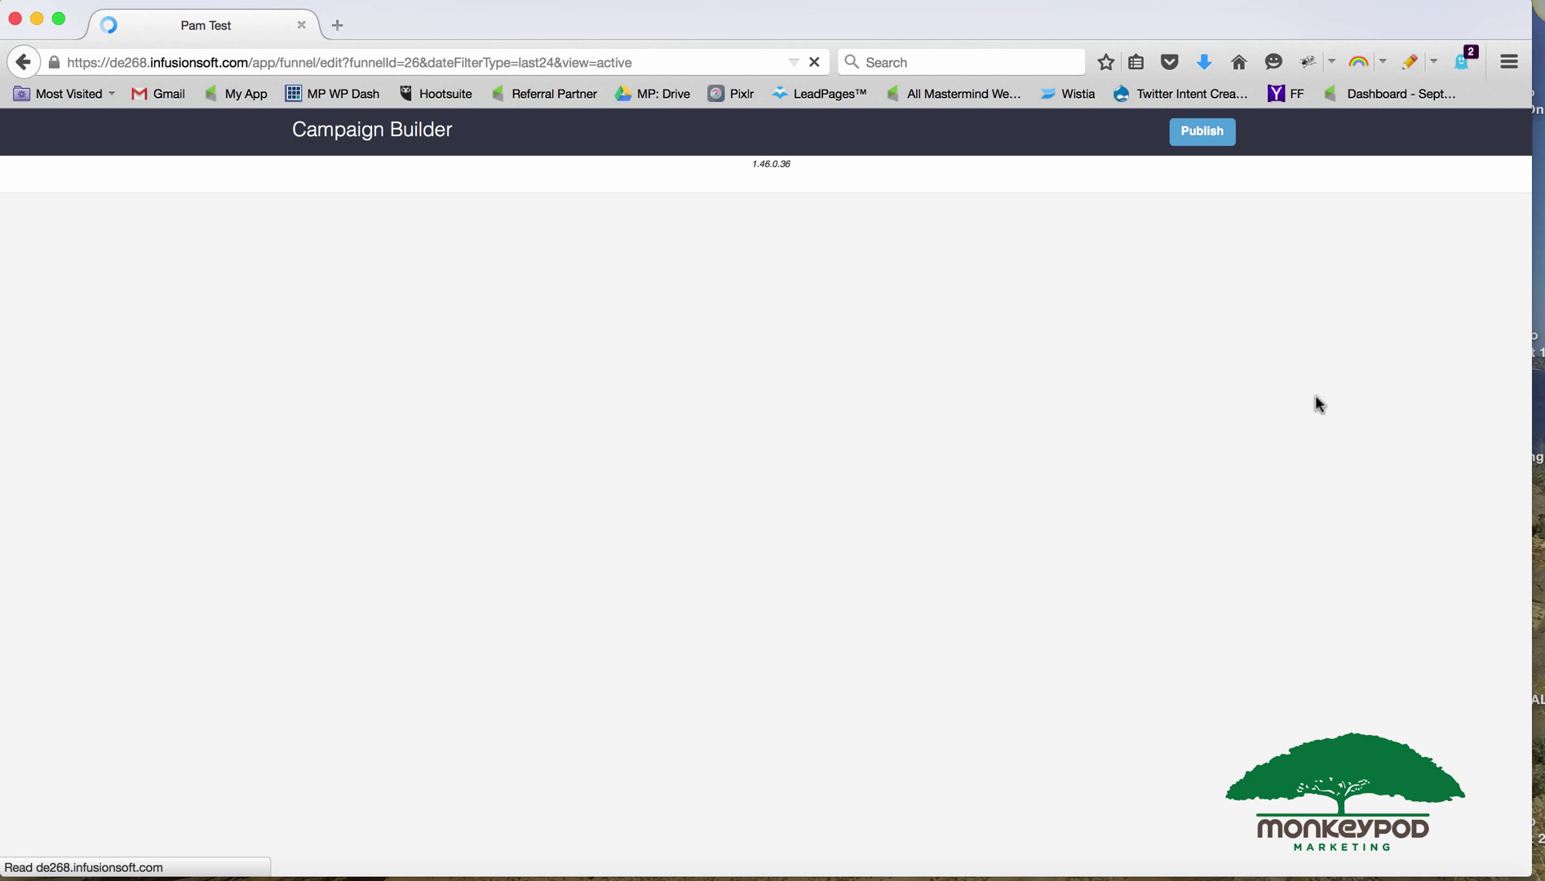